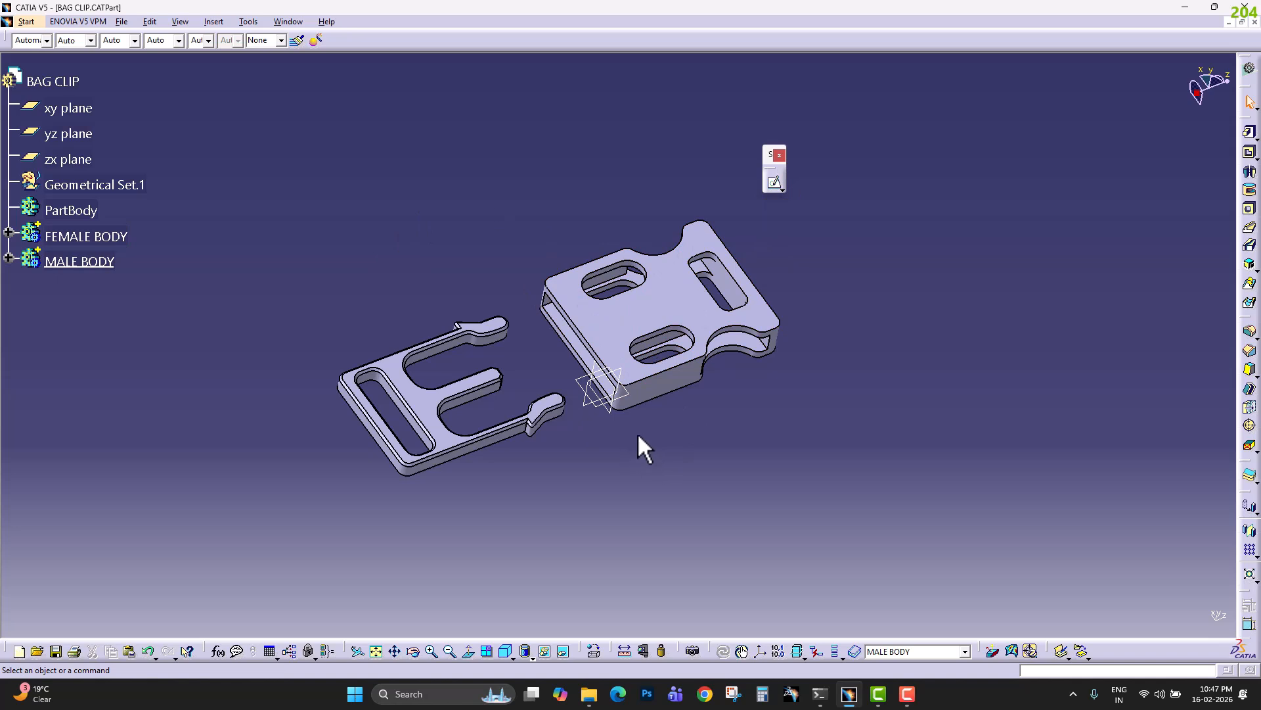
Step: Open a standard sketch on the broad upper face of the female clip body
{"action": "left_click", "coordinate": [782, 191]}
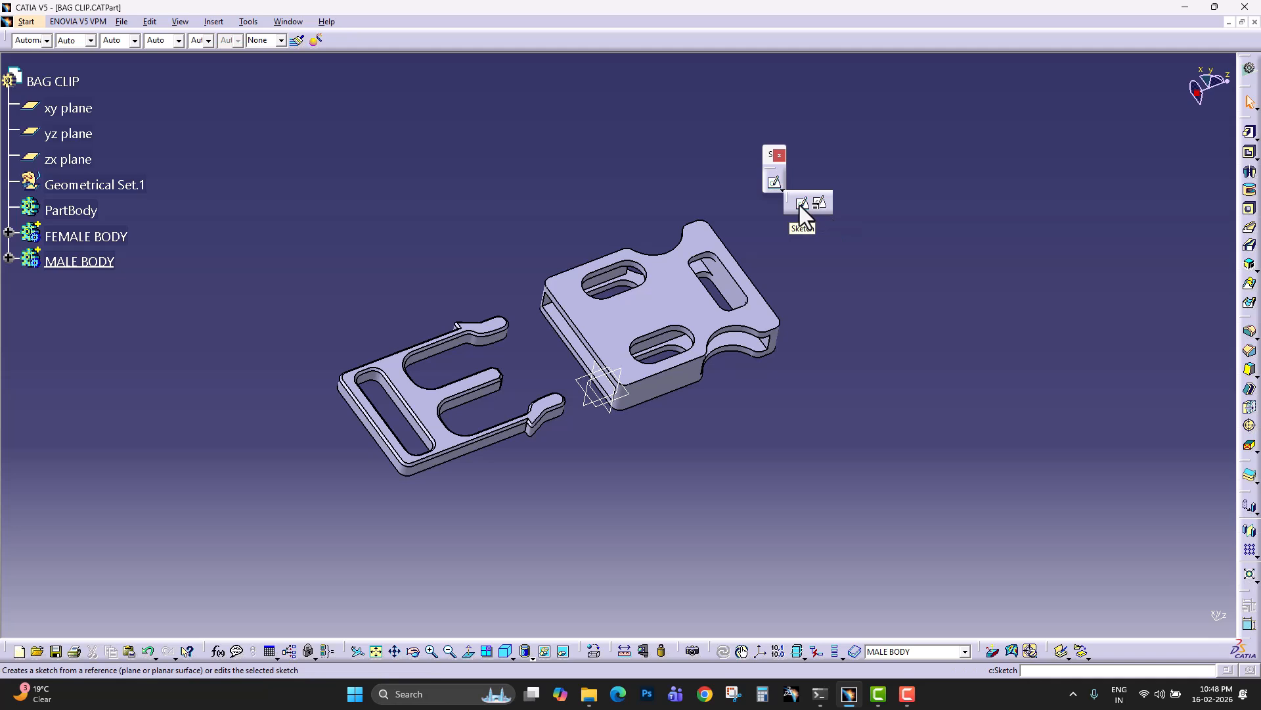
{"action": "left_click", "coordinate": [803, 205]}
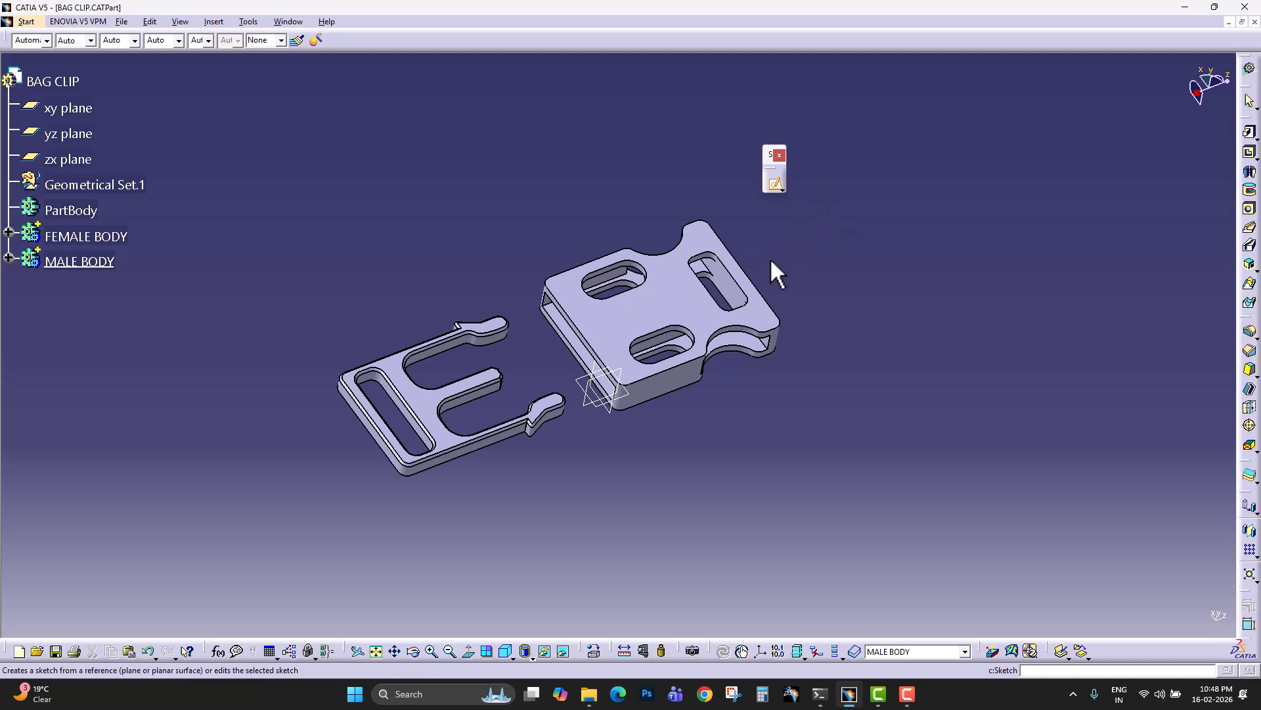
{"action": "left_click", "coordinate": [668, 314]}
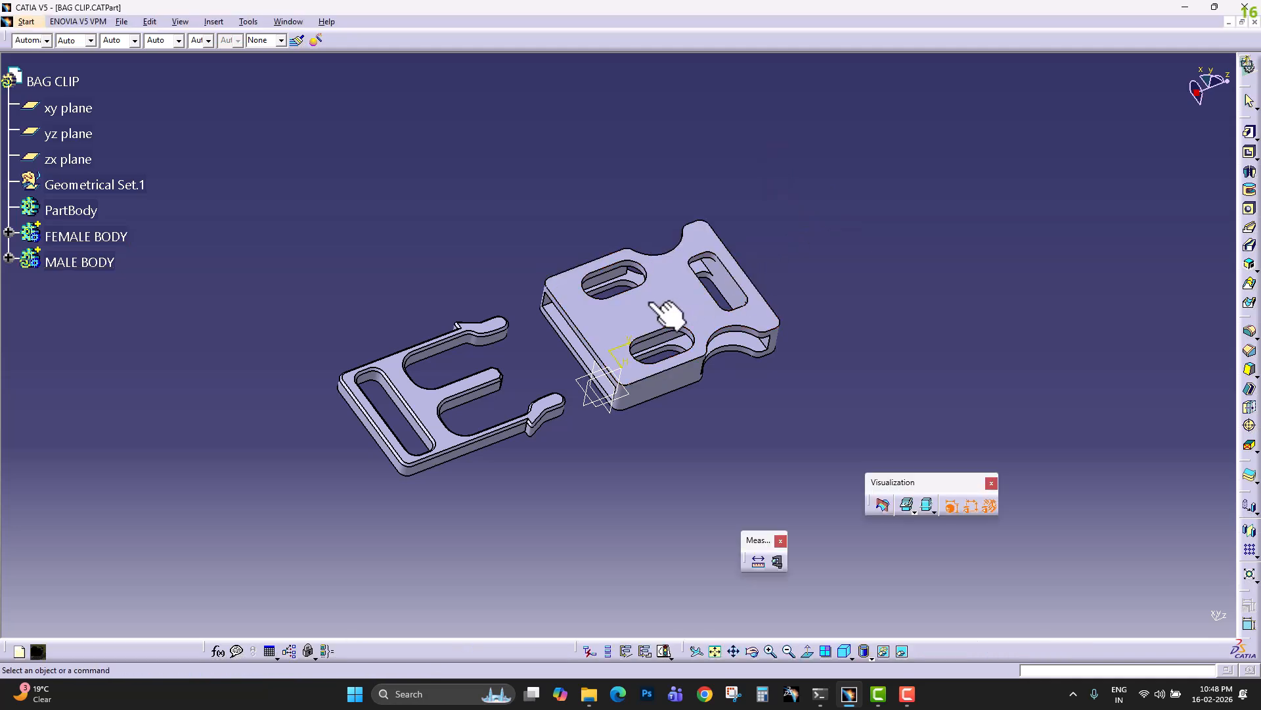
{"action": "mouse_move", "coordinate": [760, 347]}
{"action": "middle_mouse_down", "text": "ctrl"}
{"action": "mouse_move", "coordinate": [752, 284]}
{"action": "mouse_move", "coordinate": [760, 313]}
{"action": "middle_mouse_up", "text": "ctrl"}
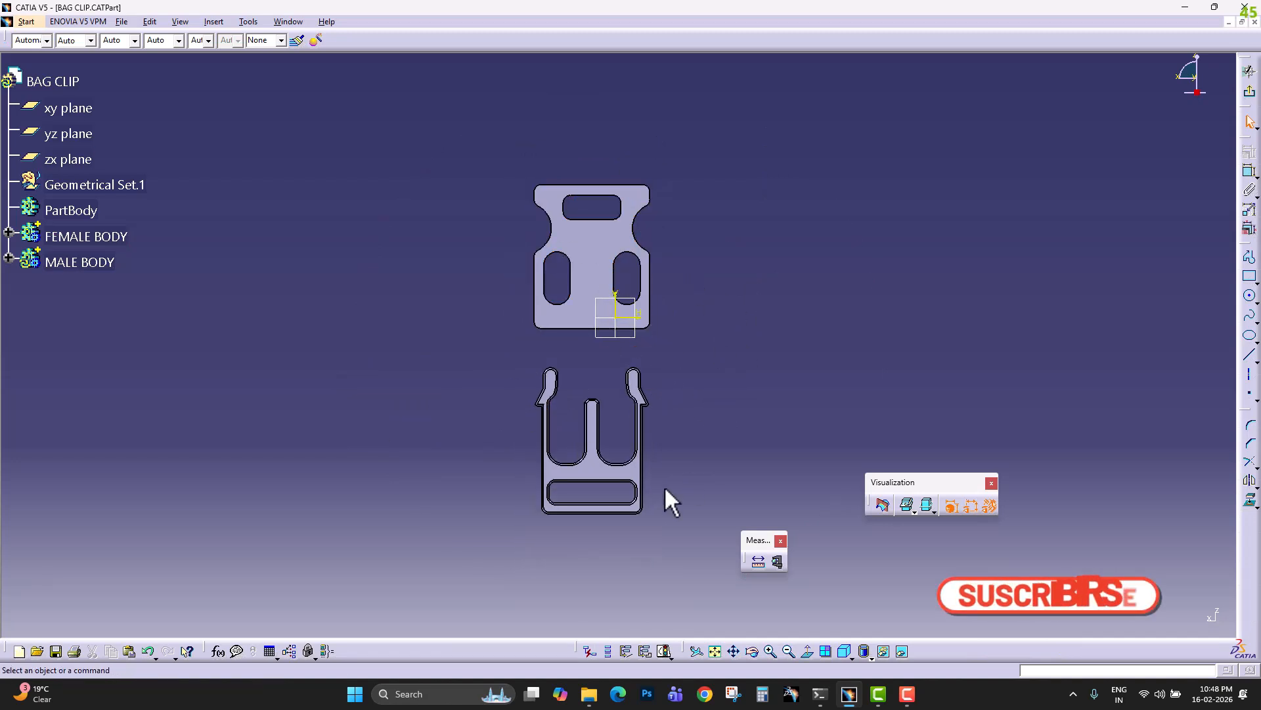
Step: Check the sketch from both sides of its plane using Normal View, and exit the sketch
{"action": "mouse_move", "coordinate": [1066, 431]}
{"action": "middle_mouse_down"}
{"action": "mouse_move", "coordinate": [1078, 427]}
{"action": "mouse_move", "coordinate": [1064, 184]}
{"action": "mouse_move", "coordinate": [1064, 479]}
{"action": "mouse_move", "coordinate": [1063, 297]}
{"action": "mouse_move", "coordinate": [1084, 335]}
{"action": "mouse_move", "coordinate": [1075, 284]}
{"action": "mouse_move", "coordinate": [1079, 332]}
{"action": "mouse_move", "coordinate": [1065, 289]}
{"action": "middle_mouse_up"}
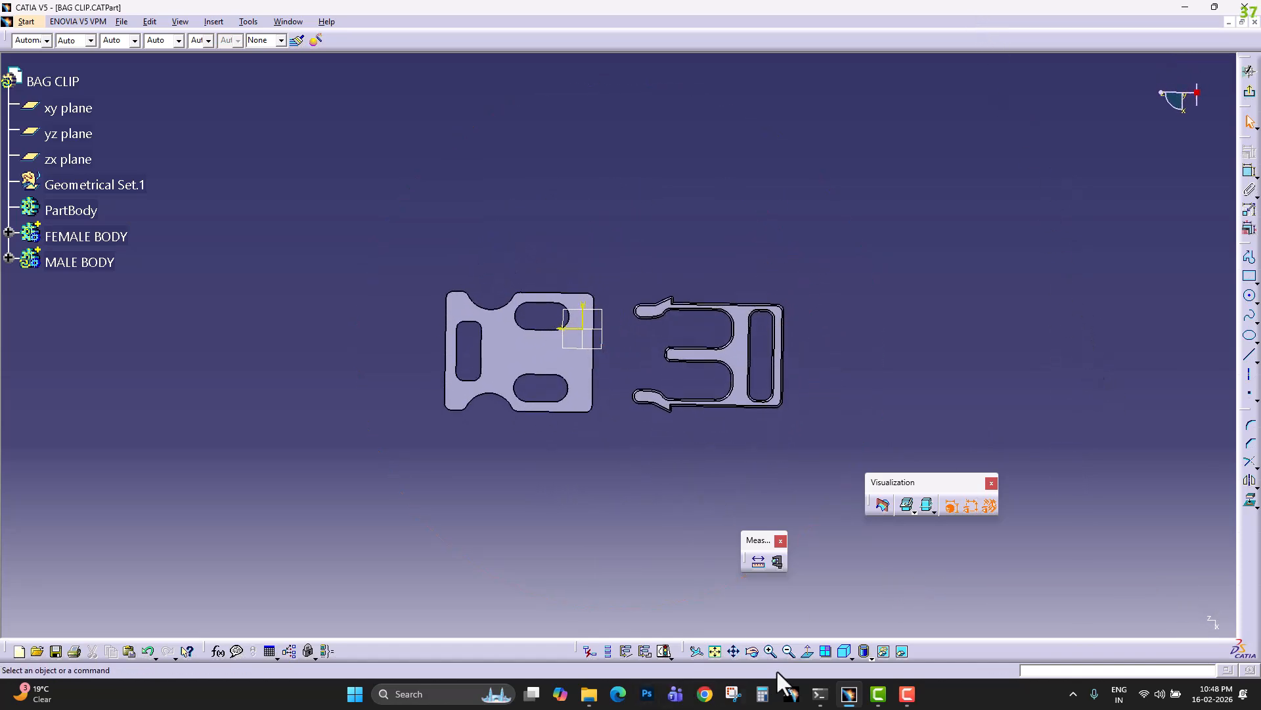
{"action": "left_click", "coordinate": [805, 650]}
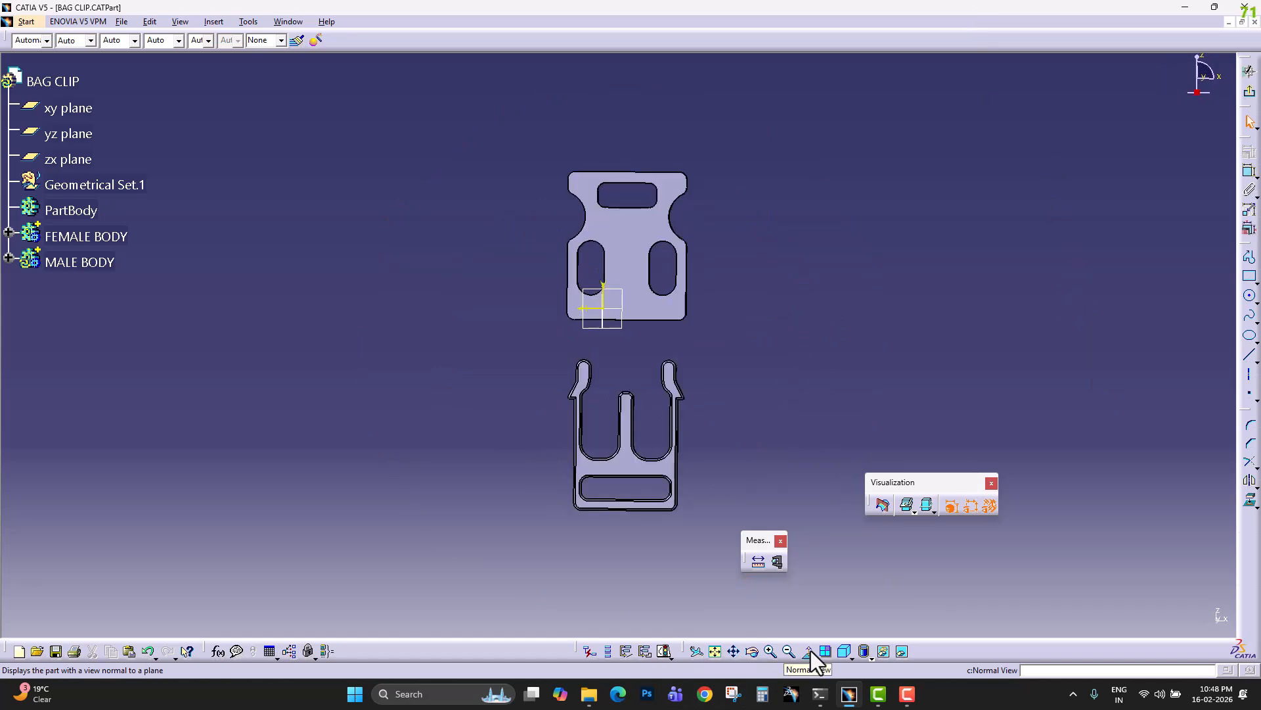
{"action": "left_click", "coordinate": [808, 651]}
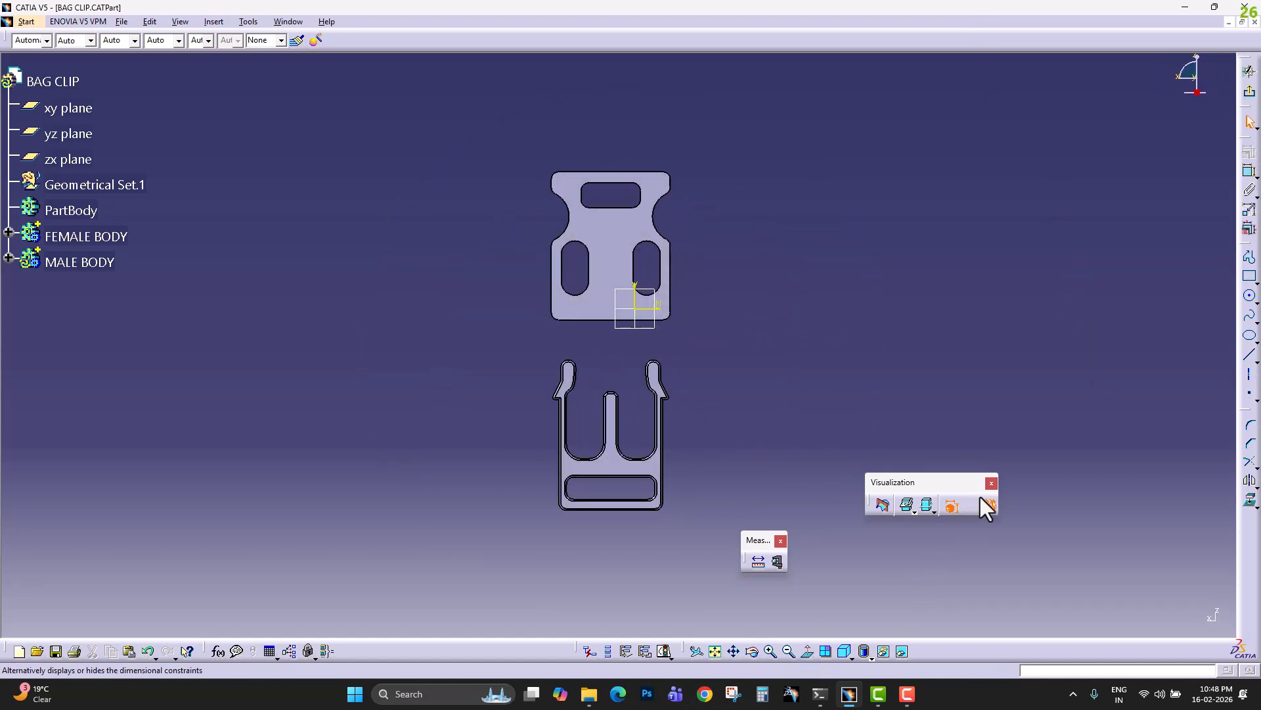
{"action": "middle_click_drag", "start_coordinate": [1078, 549], "coordinate": [1051, 193]}
{"action": "scroll", "coordinate": [1048, 190], "scroll_direction": "down", "scroll_amount": 1}
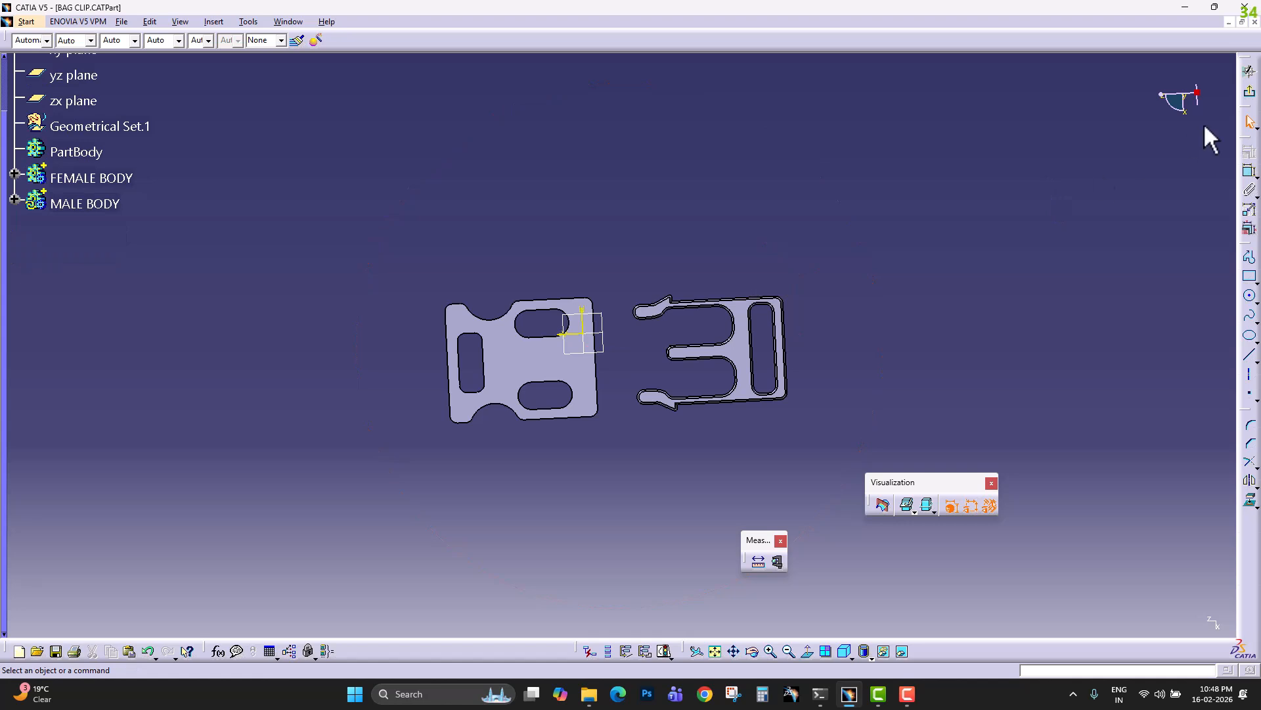
{"action": "left_click", "coordinate": [1248, 99]}
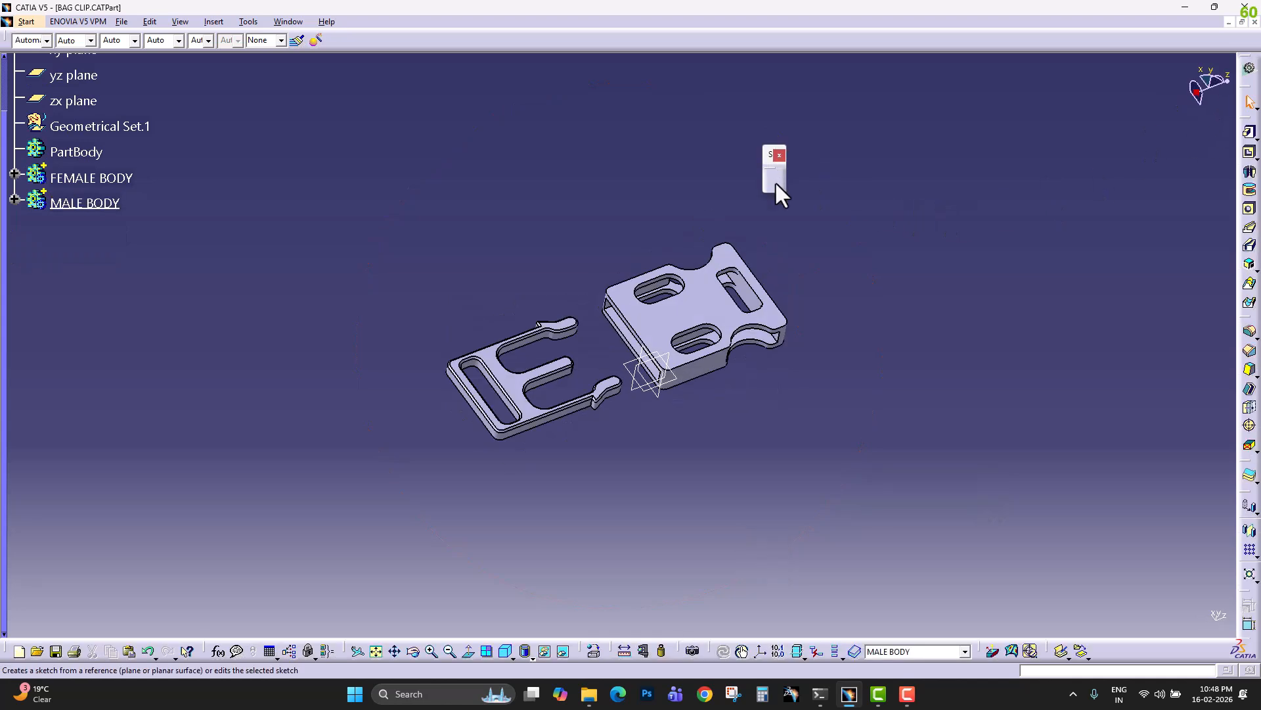
Step: Start a positioned sketch and use the narrow side face of the female body as its reference
{"action": "left_click", "coordinate": [783, 189]}
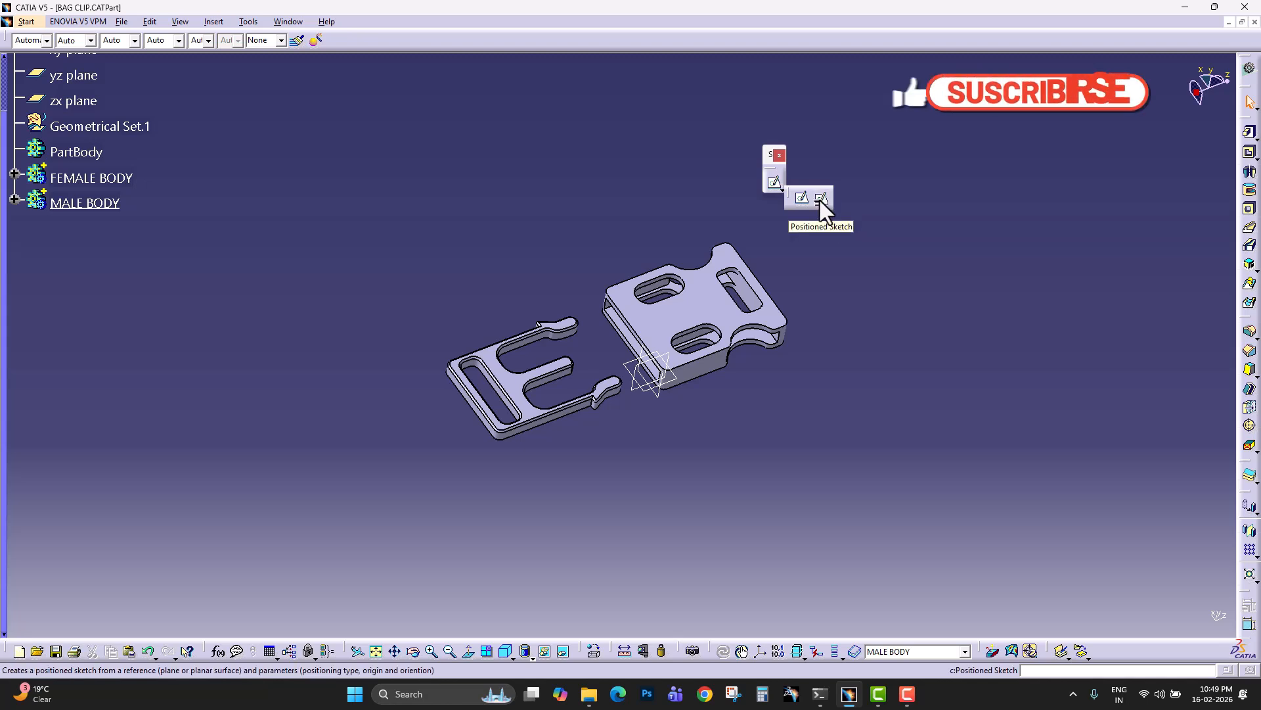
{"action": "left_click", "coordinate": [821, 199]}
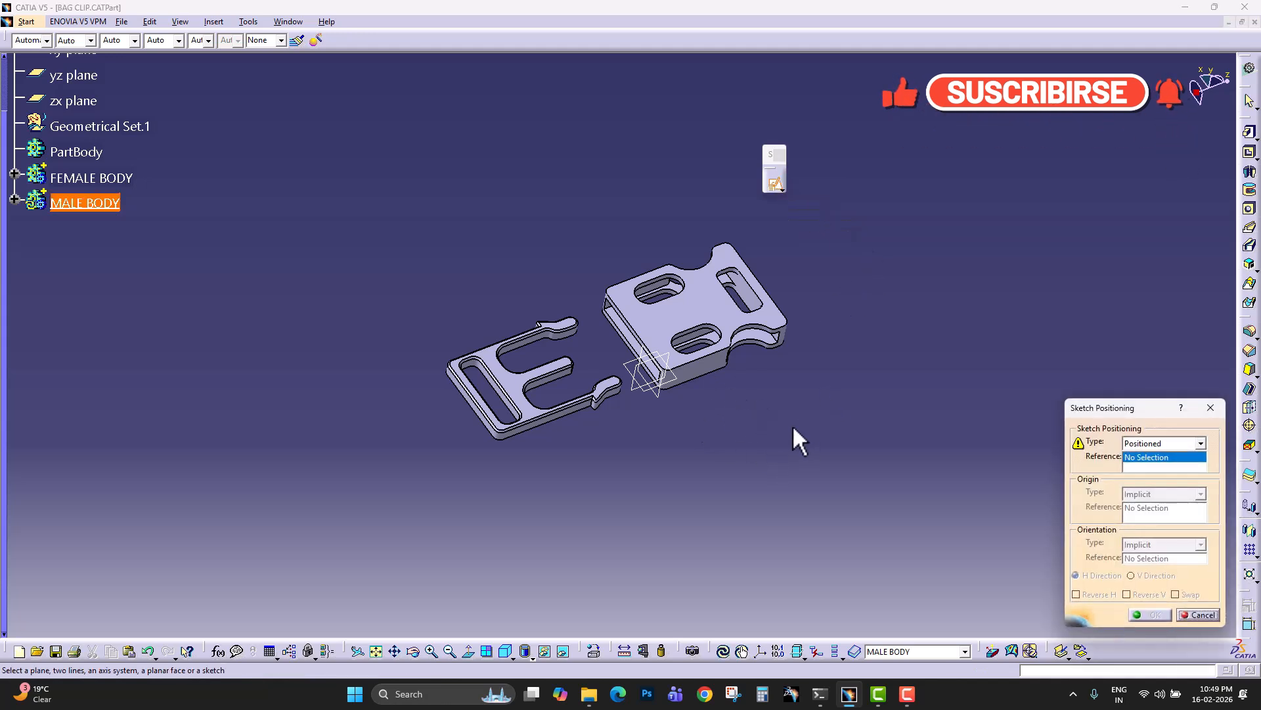
{"action": "middle_click_drag", "start_coordinate": [793, 427], "coordinate": [578, 551]}
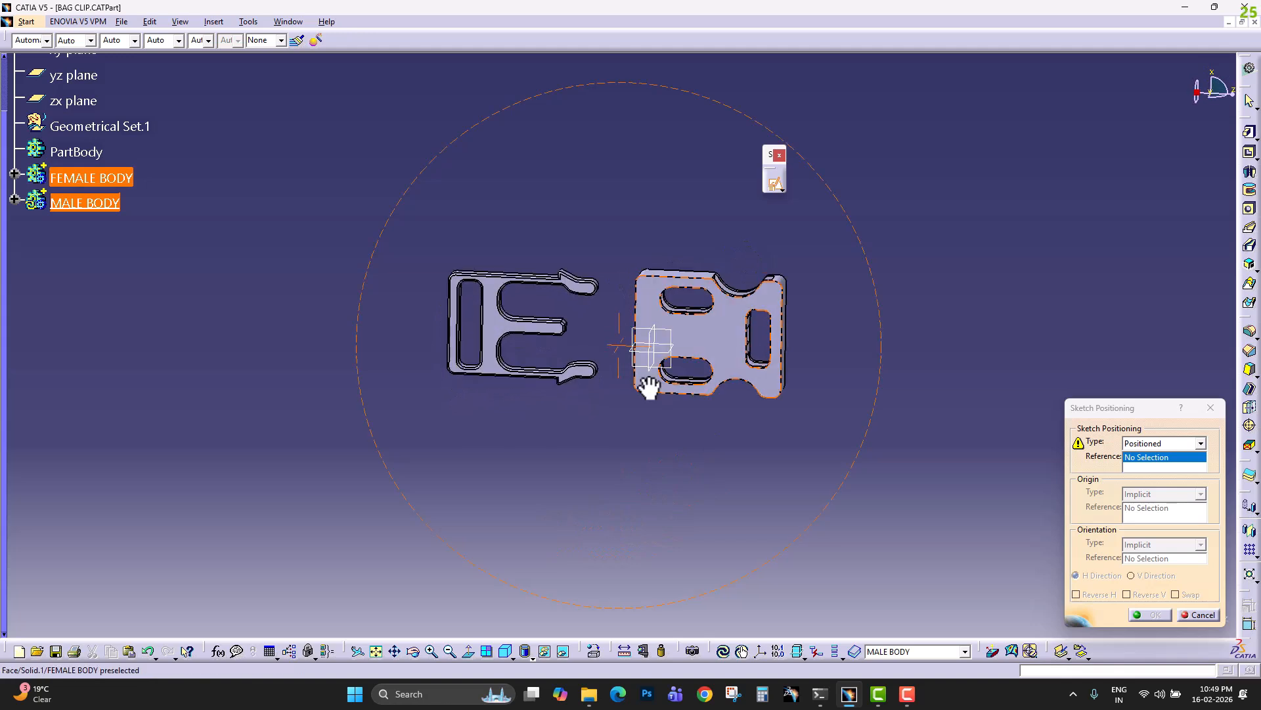
{"action": "middle_click_drag", "start_coordinate": [675, 329], "coordinate": [677, 332]}
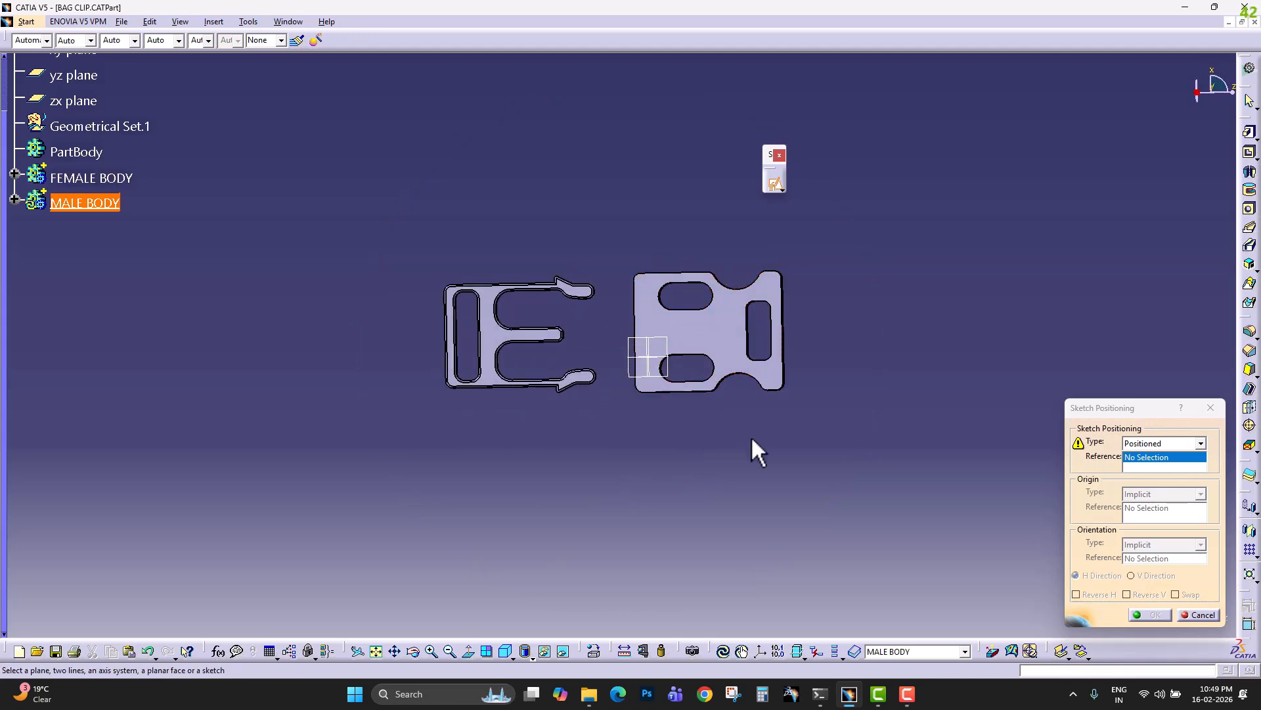
{"action": "mouse_move", "coordinate": [930, 358]}
{"action": "middle_mouse_down"}
{"action": "mouse_move", "coordinate": [933, 344]}
{"action": "mouse_move", "coordinate": [940, 375]}
{"action": "mouse_move", "coordinate": [936, 363]}
{"action": "middle_mouse_up"}
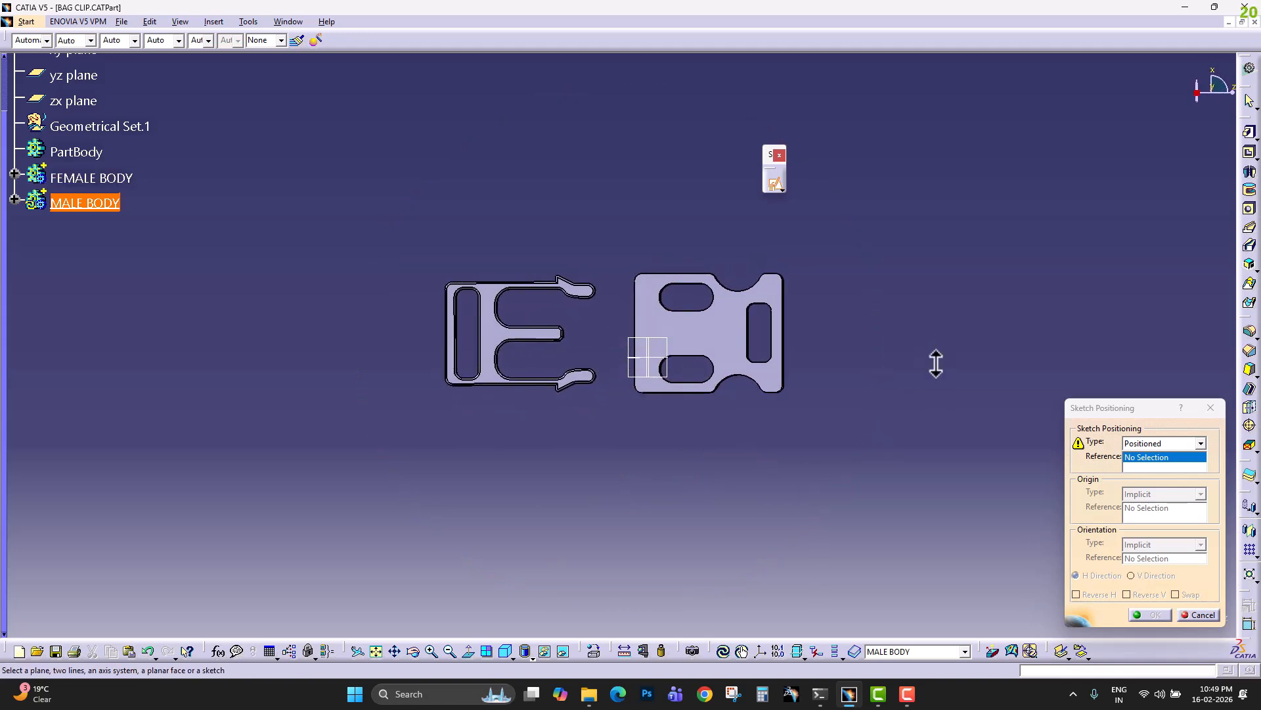
{"action": "middle_click_drag", "start_coordinate": [786, 322], "coordinate": [800, 318]}
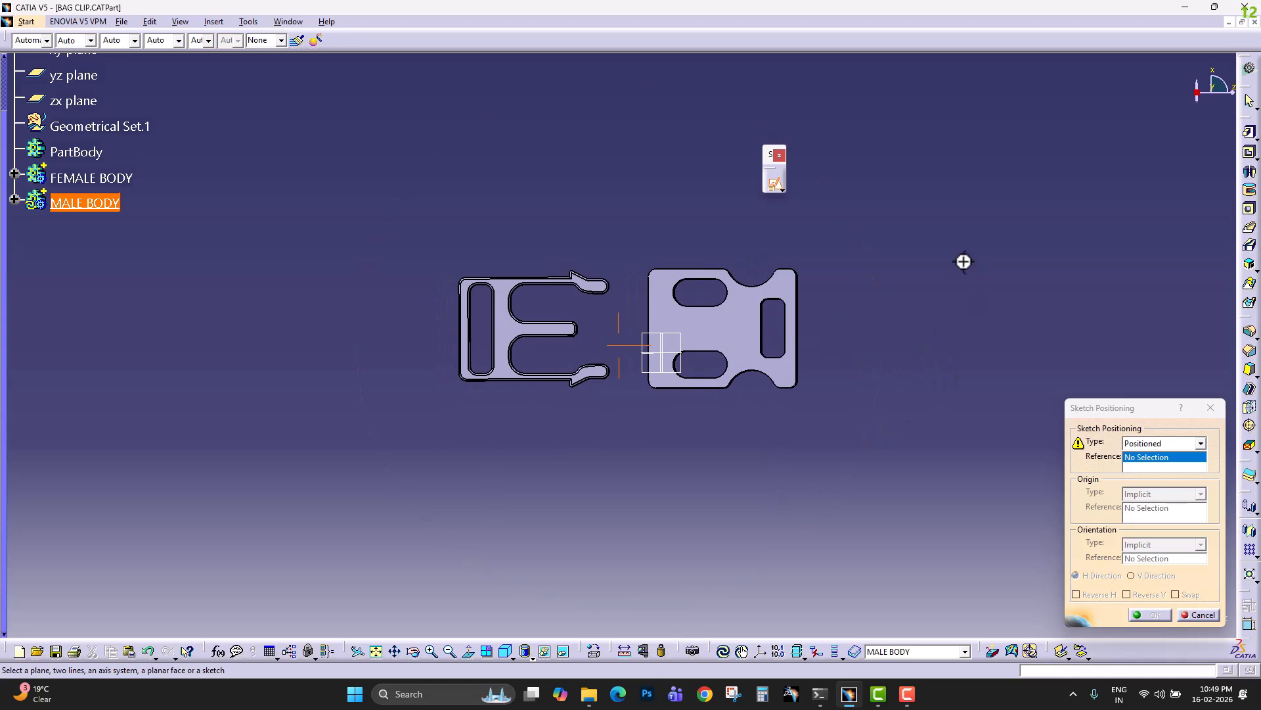
{"action": "middle_click_drag", "start_coordinate": [963, 262], "coordinate": [594, 359]}
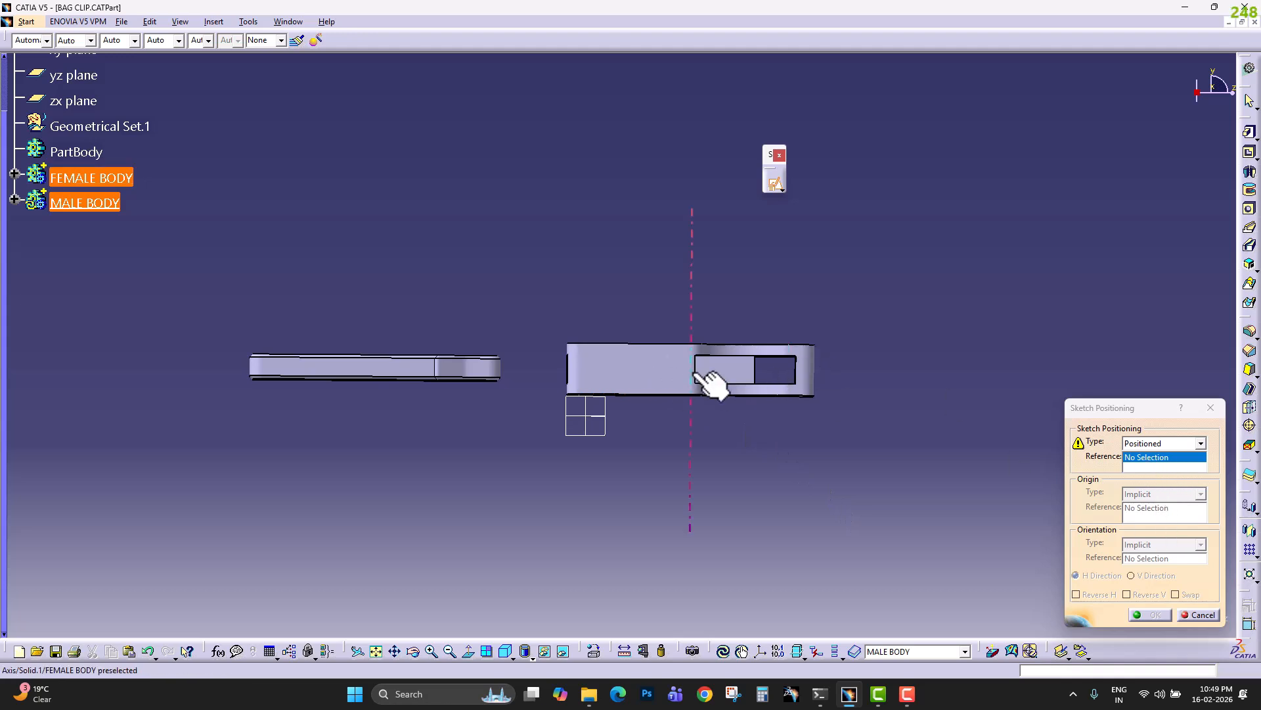
{"action": "left_click", "coordinate": [652, 376]}
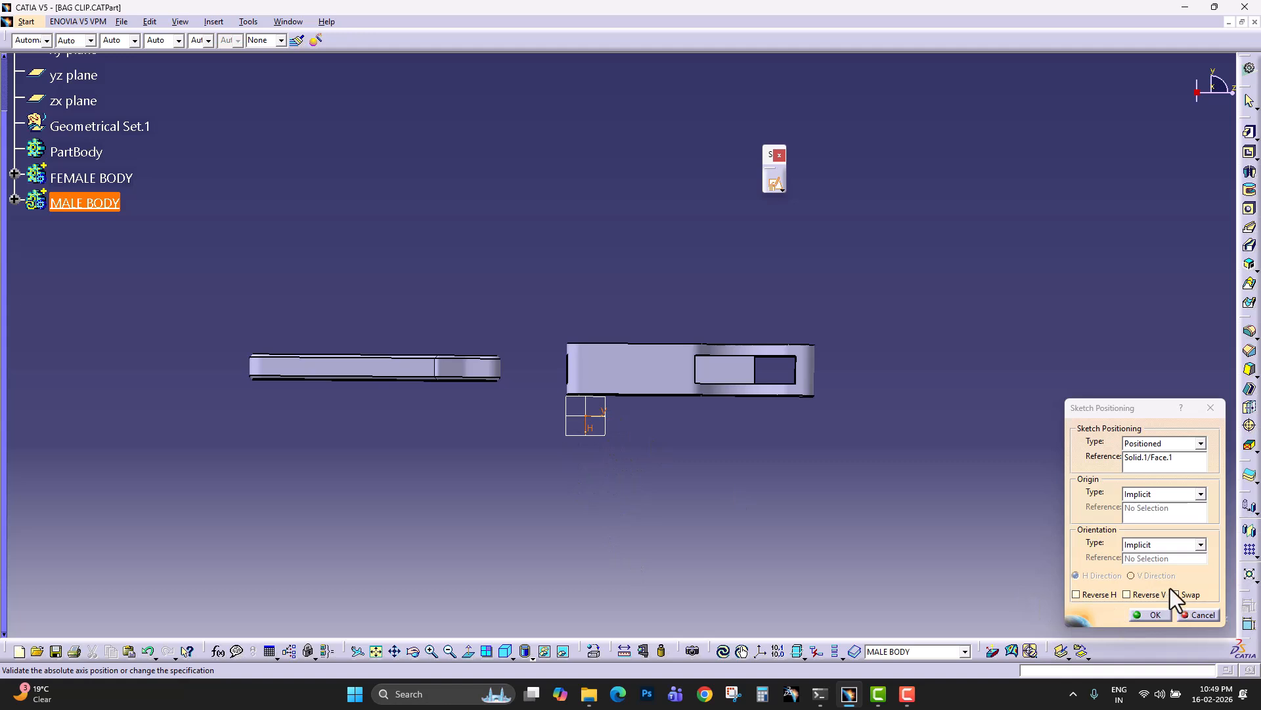
Step: Open Snipping Tool and capture a snip of the viewport showing both clip bodies and the sketch axes
{"action": "left_click", "coordinate": [738, 696]}
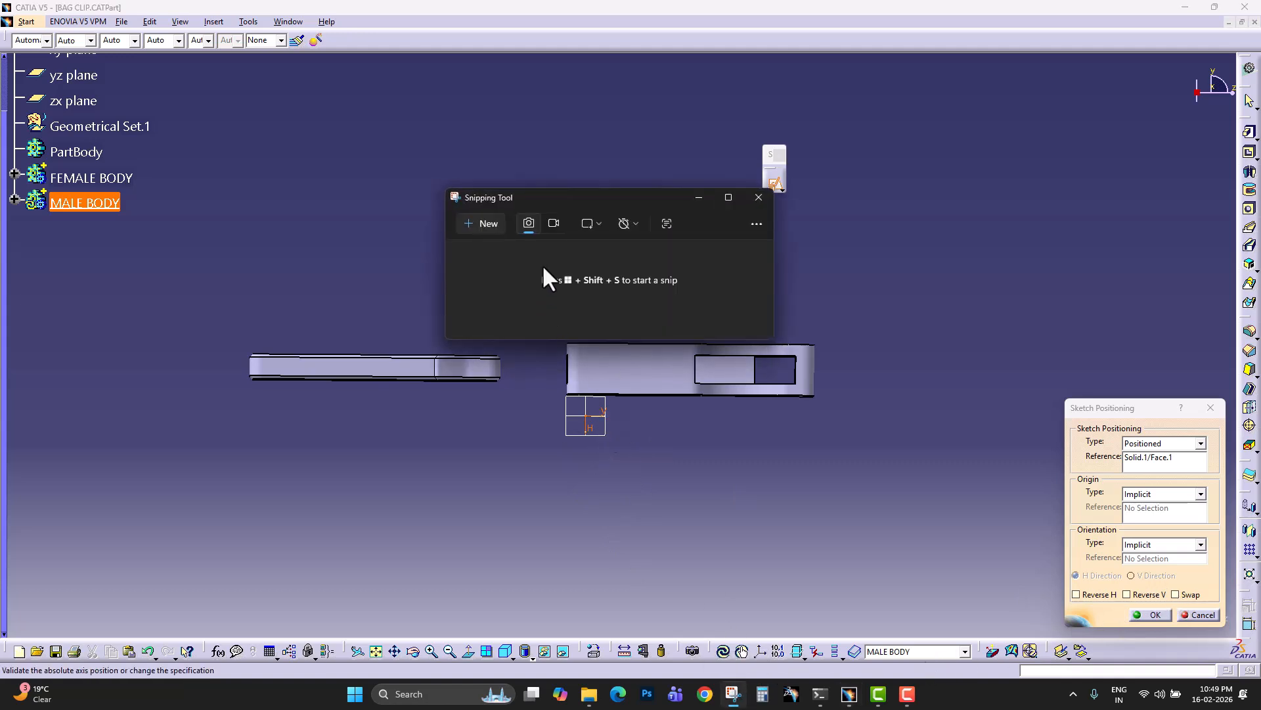
{"action": "left_click_drag", "start_coordinate": [555, 197], "coordinate": [482, 139]}
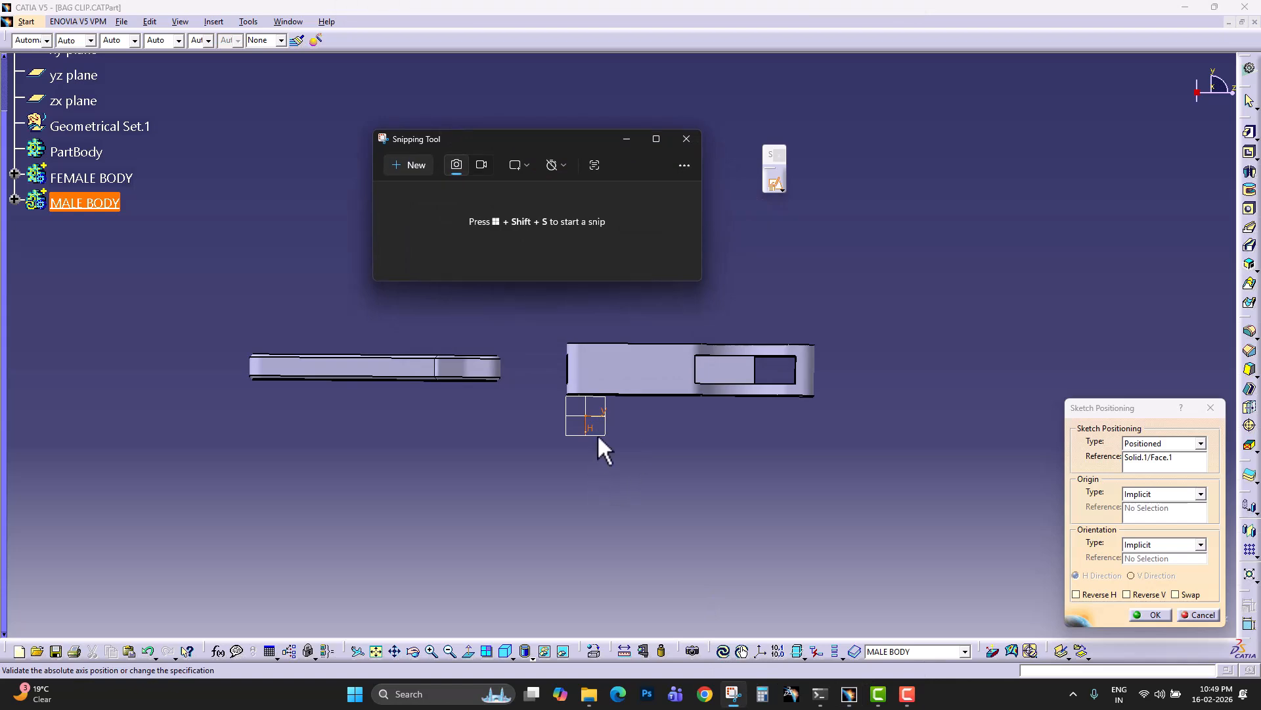
{"action": "left_click", "coordinate": [413, 165]}
{"action": "left_click_drag", "start_coordinate": [291, 157], "coordinate": [1068, 632]}
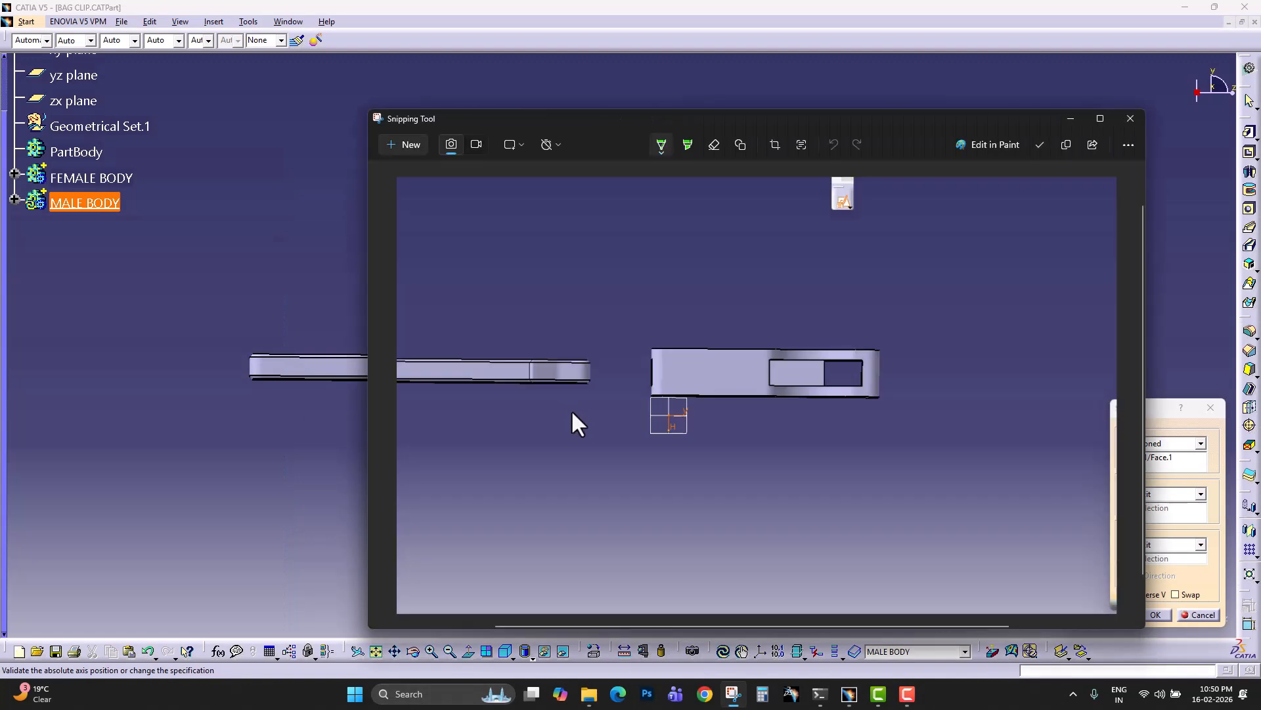
Step: Circle the sketch axes on the snip and draw the desired axes with H pointing right and V pointing up
{"action": "left_click_drag", "start_coordinate": [639, 392], "coordinate": [714, 397]}
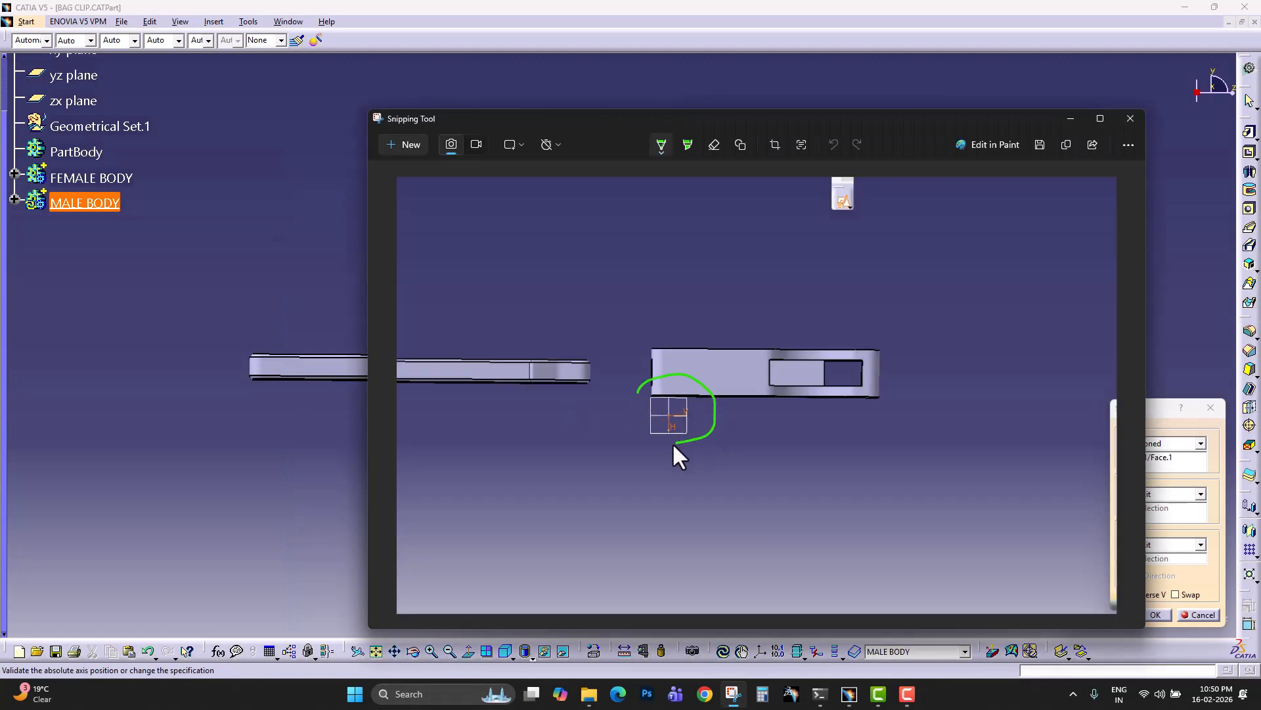
{"action": "left_click_drag", "start_coordinate": [635, 396], "coordinate": [637, 389]}
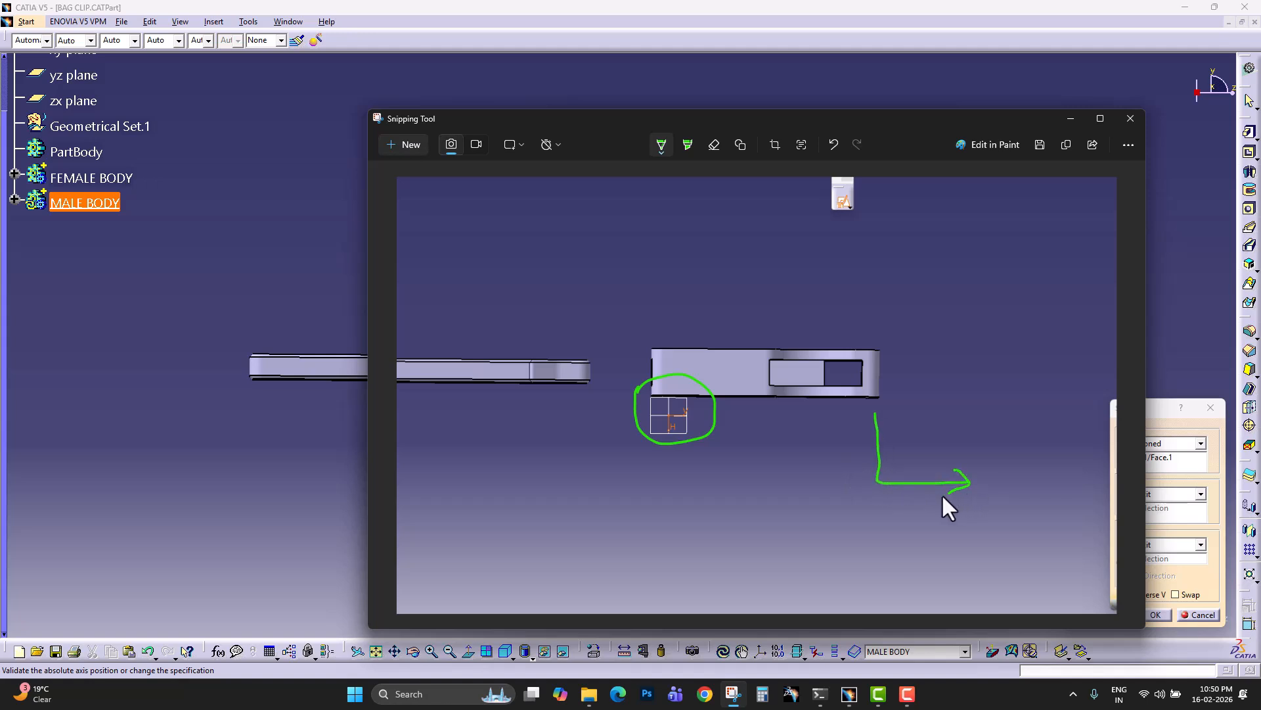
{"action": "mouse_move", "coordinate": [873, 412]}
{"action": "left_mouse_down"}
{"action": "mouse_move", "coordinate": [864, 424]}
{"action": "mouse_move", "coordinate": [887, 421]}
{"action": "left_mouse_up"}
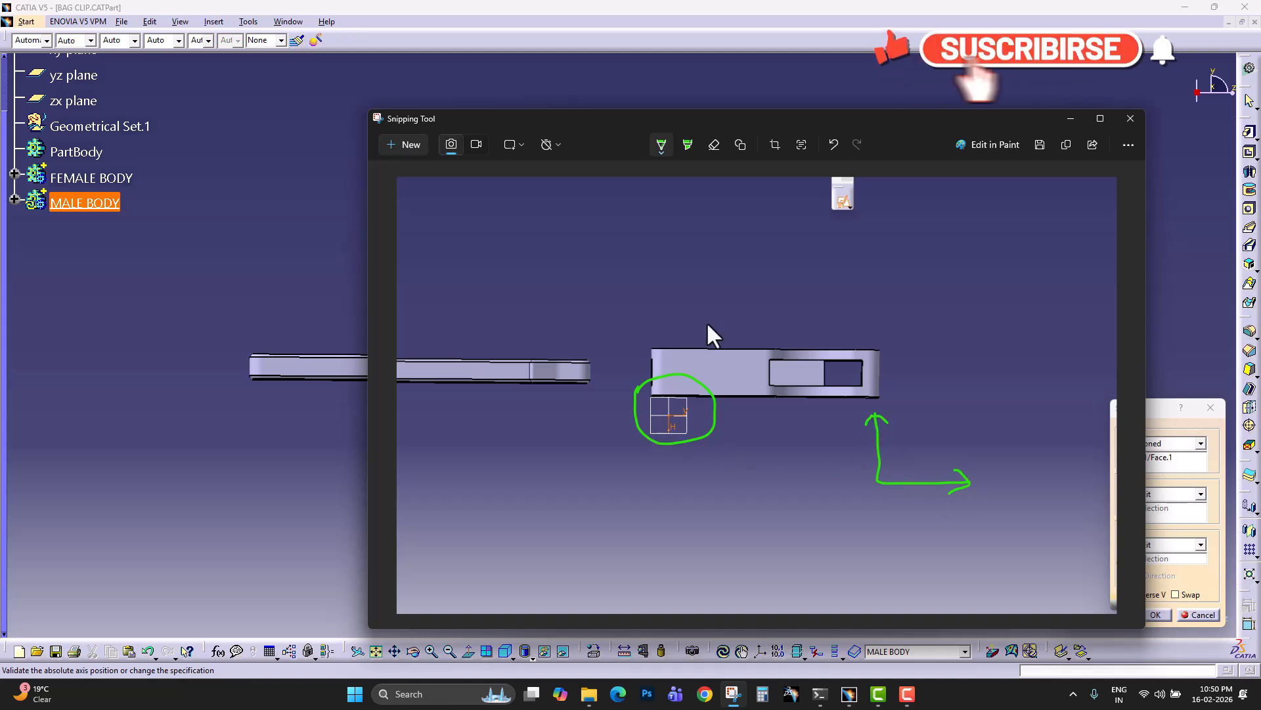
{"action": "mouse_move", "coordinate": [890, 143]}
{"action": "left_mouse_down"}
{"action": "mouse_move", "coordinate": [696, 565]}
{"action": "mouse_move", "coordinate": [721, 583]}
{"action": "left_mouse_up"}
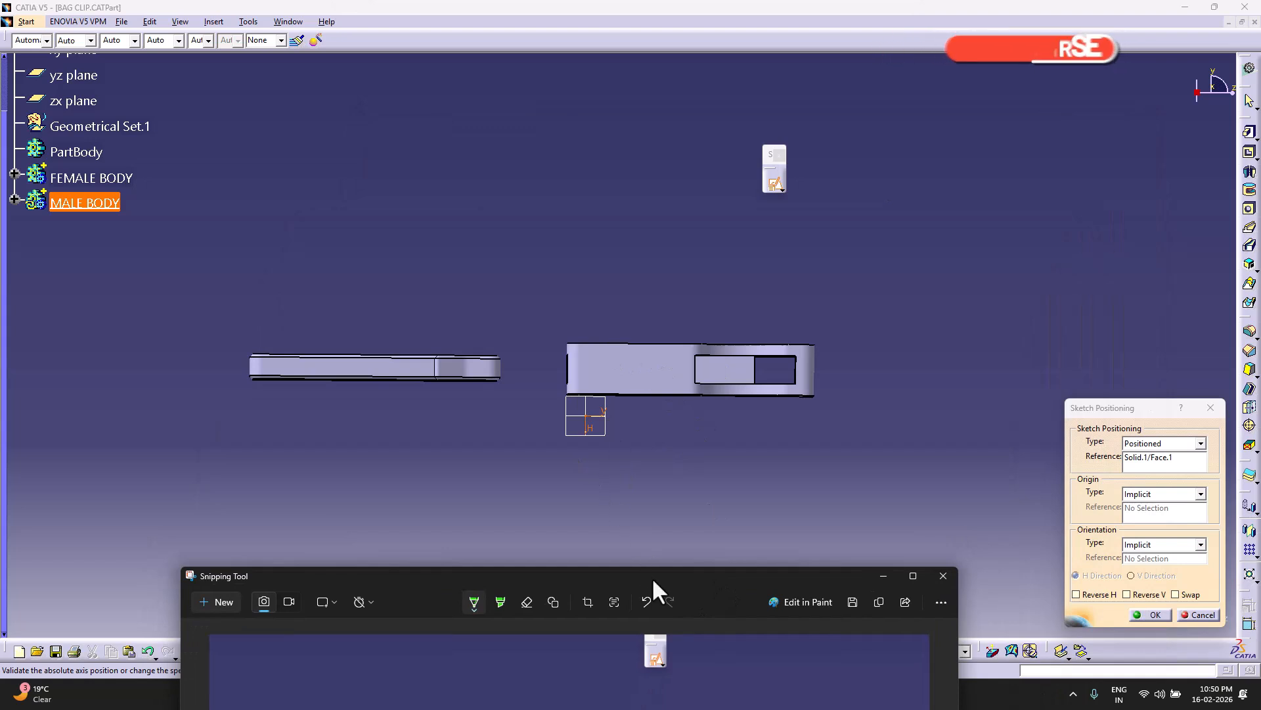
{"action": "mouse_move", "coordinate": [656, 579]}
{"action": "left_mouse_down"}
{"action": "mouse_move", "coordinate": [703, 226]}
{"action": "mouse_move", "coordinate": [700, 135]}
{"action": "left_mouse_up"}
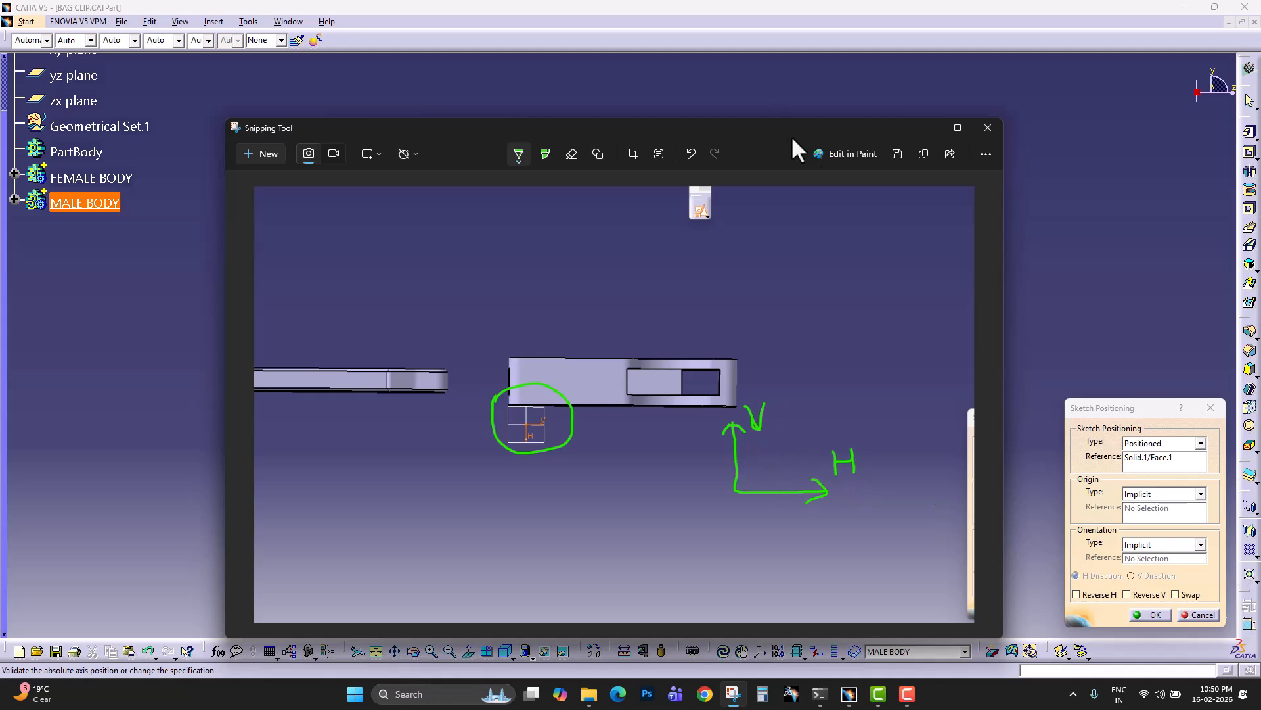
Step: Place the annotated snip side by side with the CATIA window and frame the female body
{"action": "left_click_drag", "start_coordinate": [751, 125], "coordinate": [2, 192]}
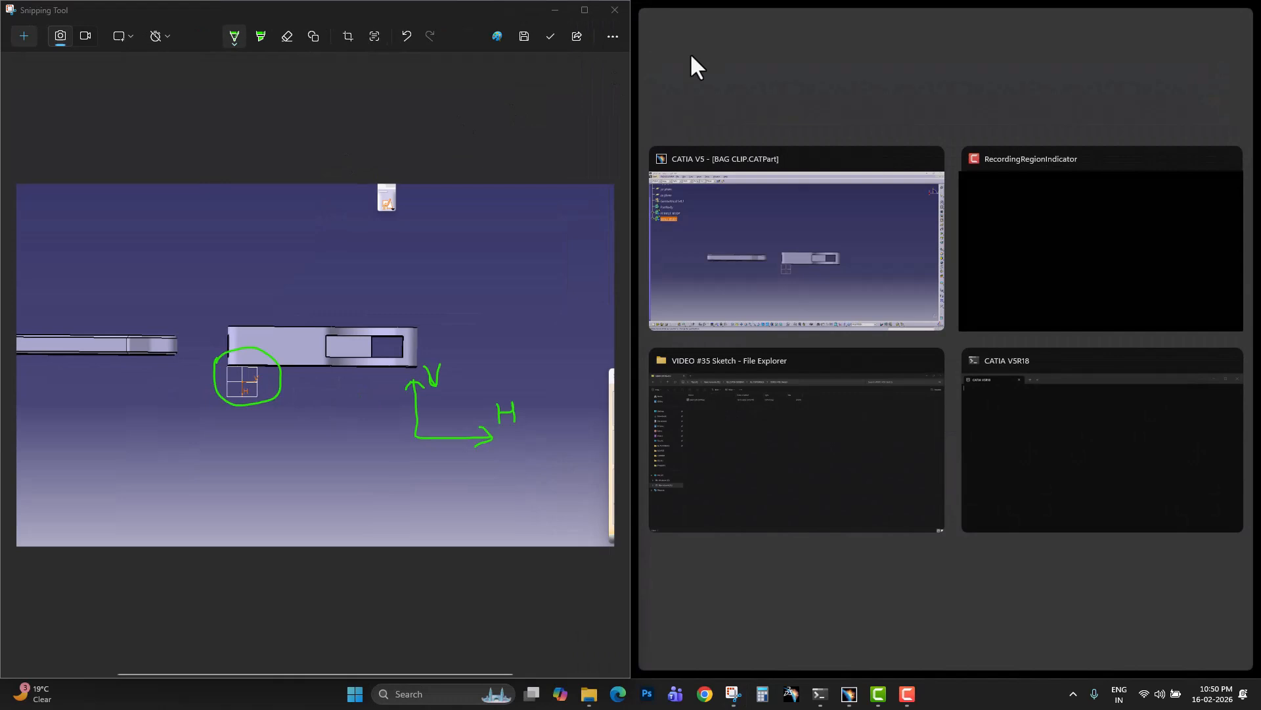
{"action": "left_click", "coordinate": [817, 227]}
{"action": "mouse_move", "coordinate": [960, 510]}
{"action": "middle_mouse_down"}
{"action": "mouse_move", "coordinate": [822, 490]}
{"action": "mouse_move", "coordinate": [808, 474]}
{"action": "middle_mouse_up"}
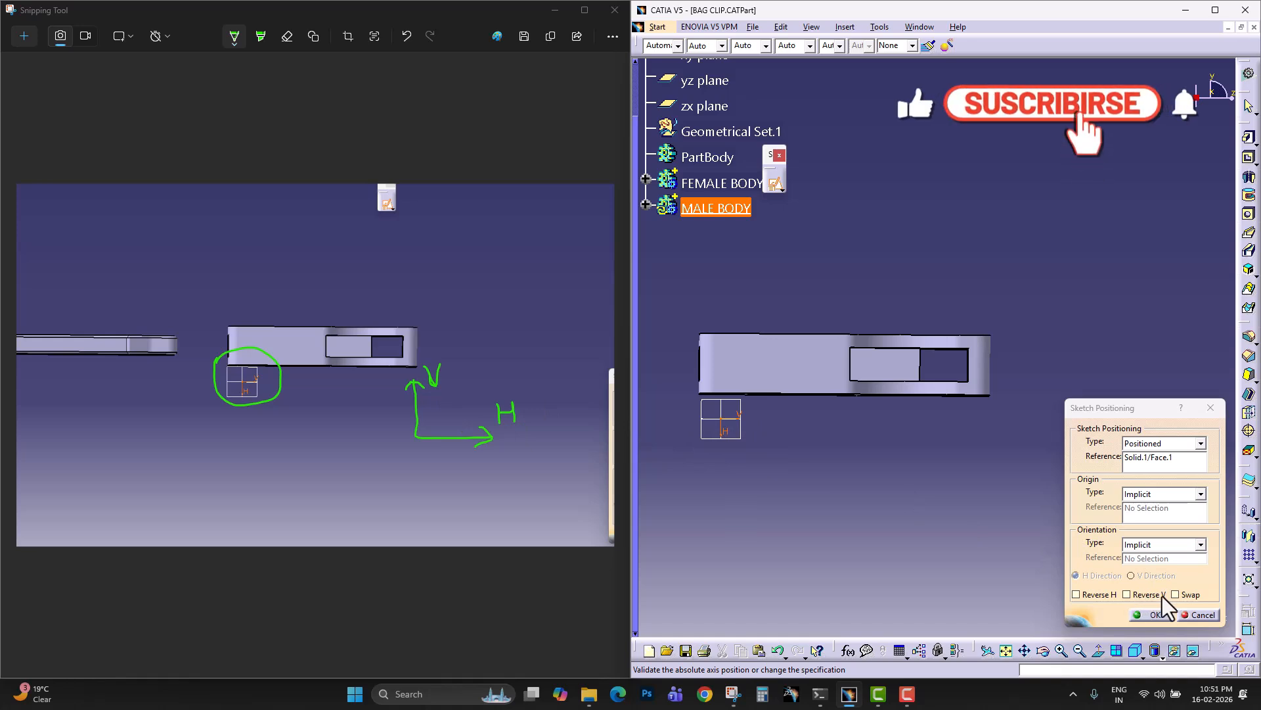
Step: Orient the positioned sketch with Swap and Reverse V enabled and Reverse H disabled, and enter the sketch
{"action": "left_click", "coordinate": [1146, 594]}
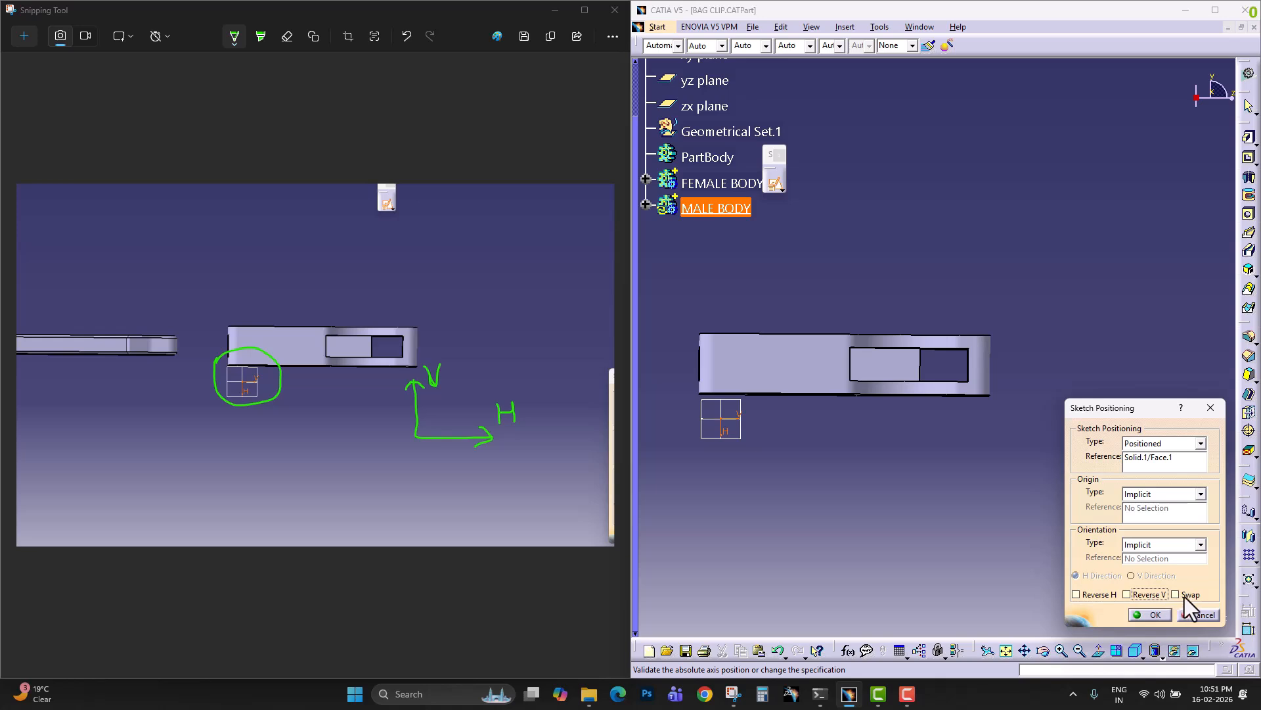
{"action": "left_click", "coordinate": [1181, 593]}
{"action": "left_click", "coordinate": [1127, 595]}
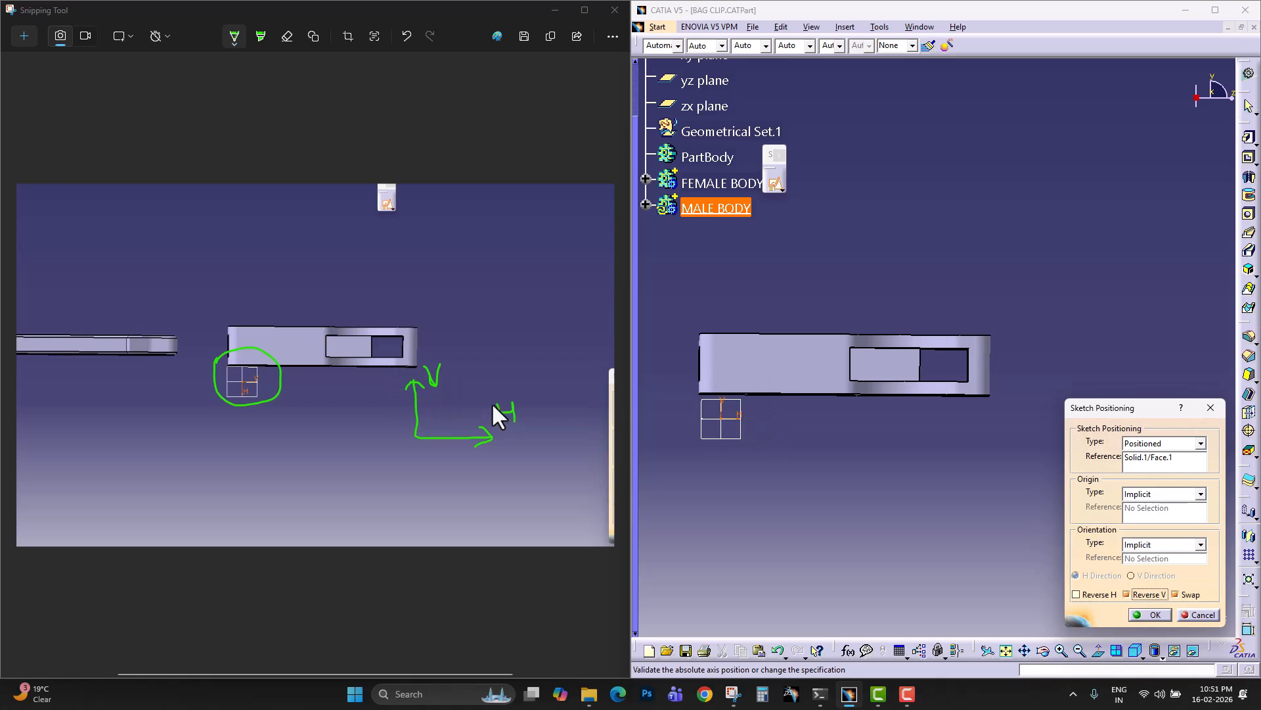
{"action": "left_click", "coordinate": [1093, 595]}
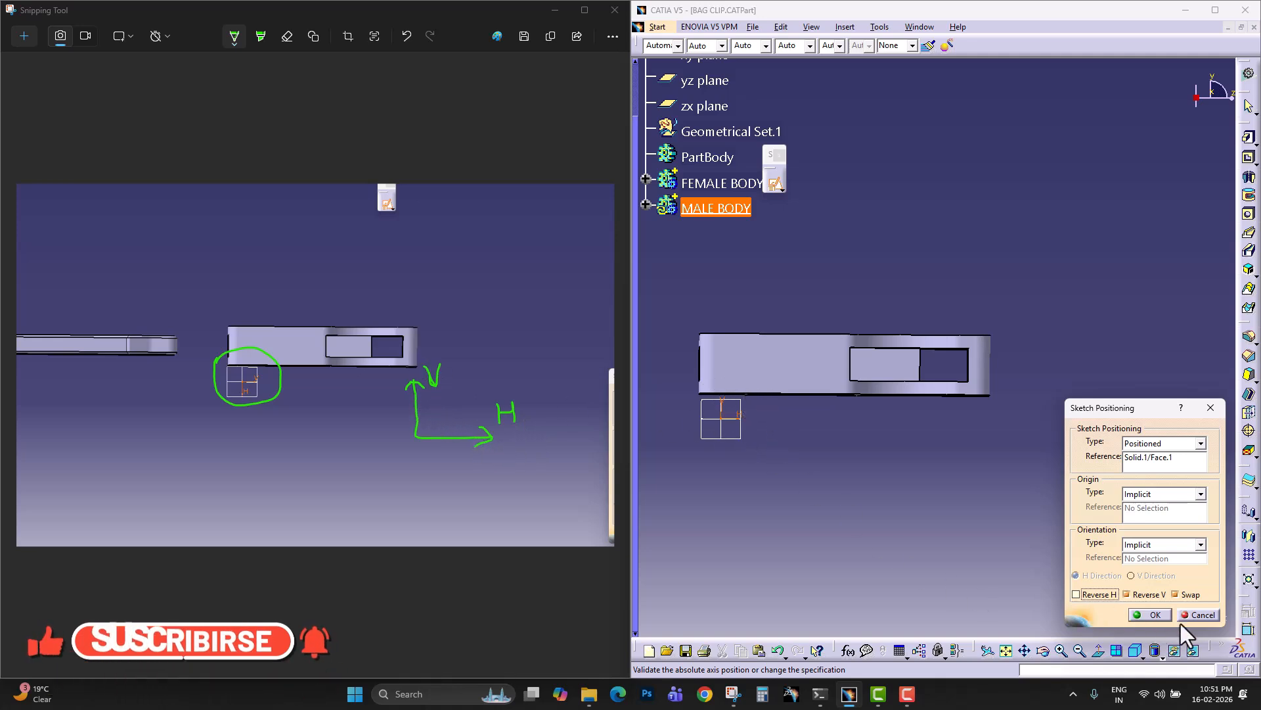
{"action": "left_click", "coordinate": [1155, 616]}
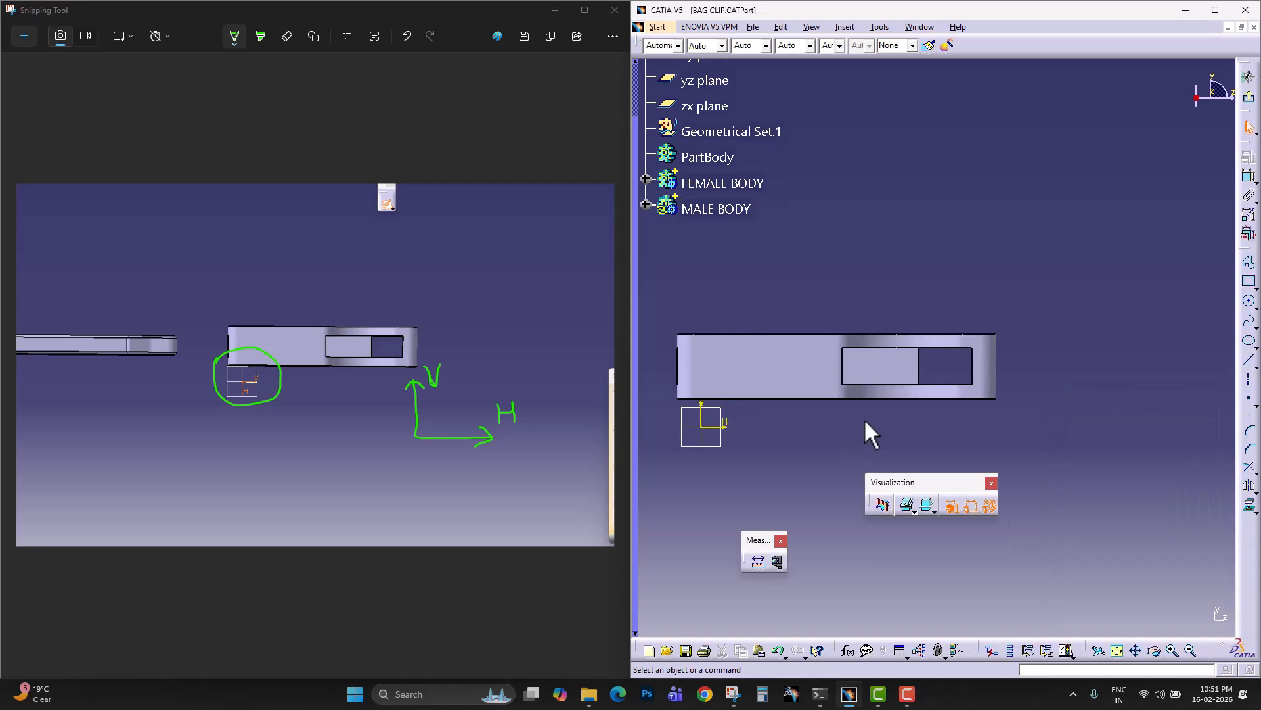
Step: Maximize the CATIA window and sketch a small circle on the solid part of the female body's side face
{"action": "middle_click_drag", "start_coordinate": [807, 450], "coordinate": [945, 489]}
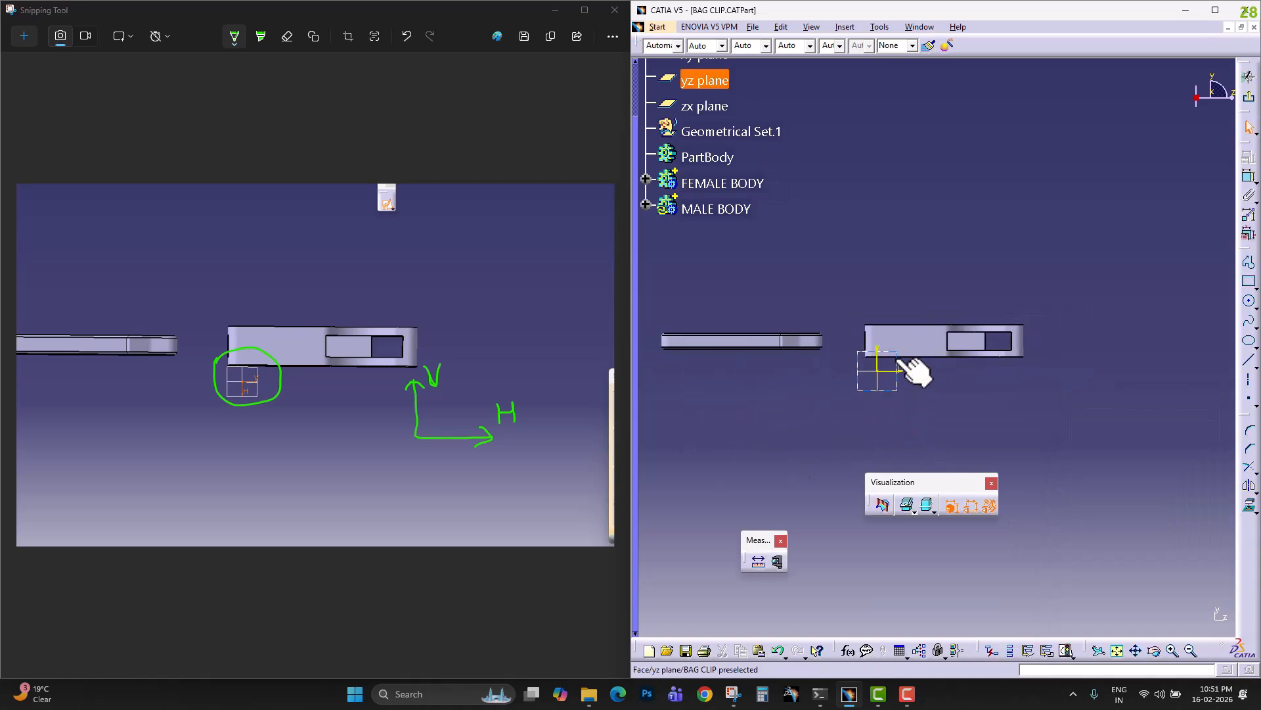
{"action": "left_click", "coordinate": [1215, 10]}
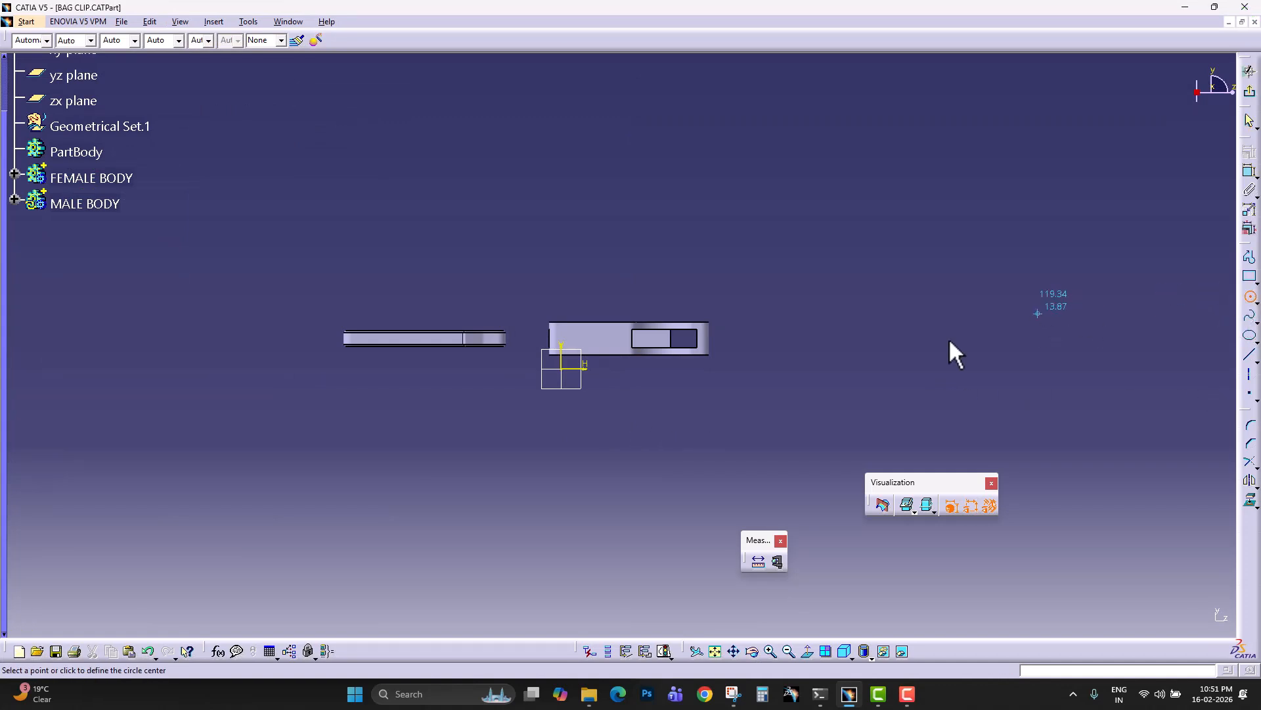
{"action": "left_click", "coordinate": [589, 333]}
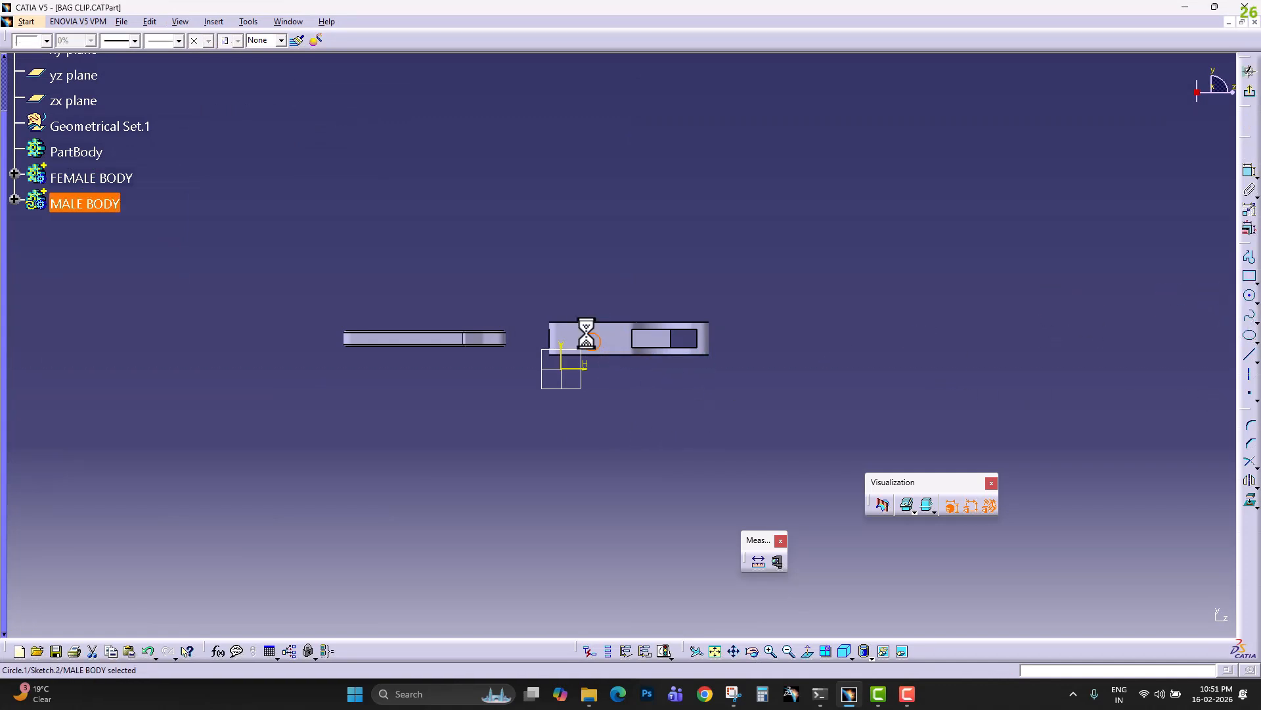
{"action": "middle_click_drag", "start_coordinate": [648, 421], "coordinate": [664, 326]}
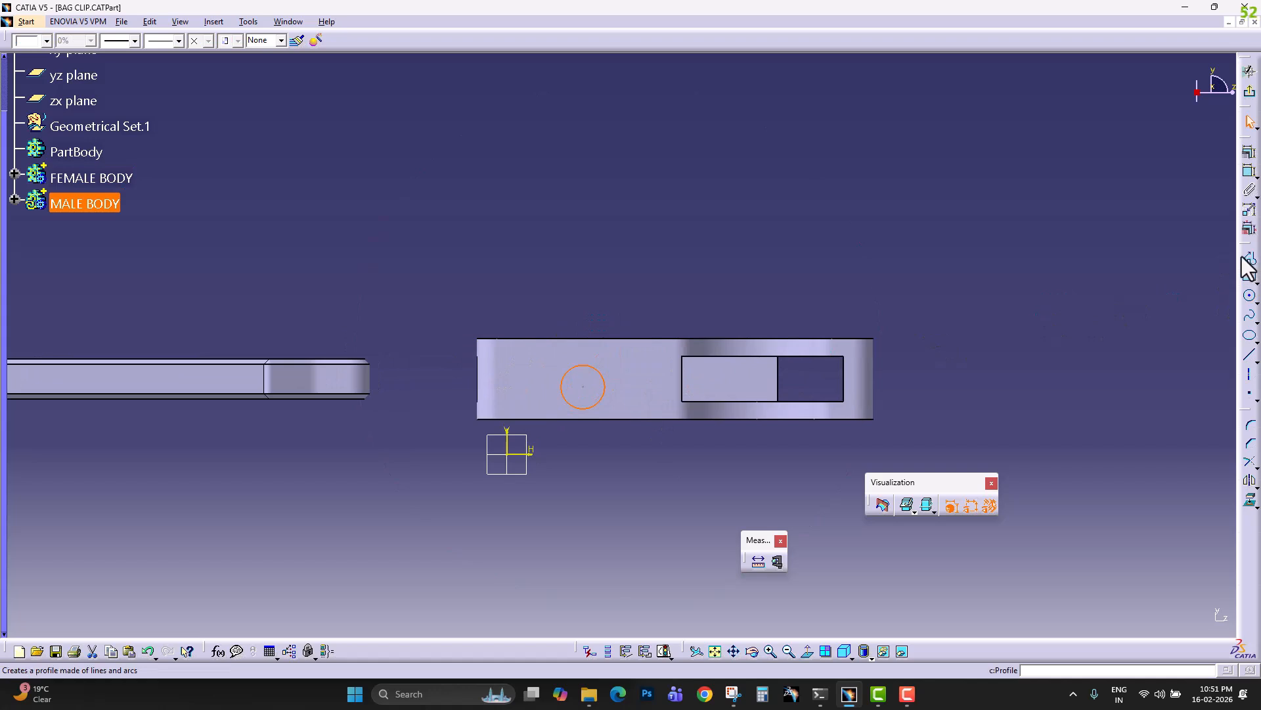
Step: Sketch a second, smaller circle overlapping the upper edge of the female body's side face and exit the sketch
{"action": "left_click", "coordinate": [1251, 298]}
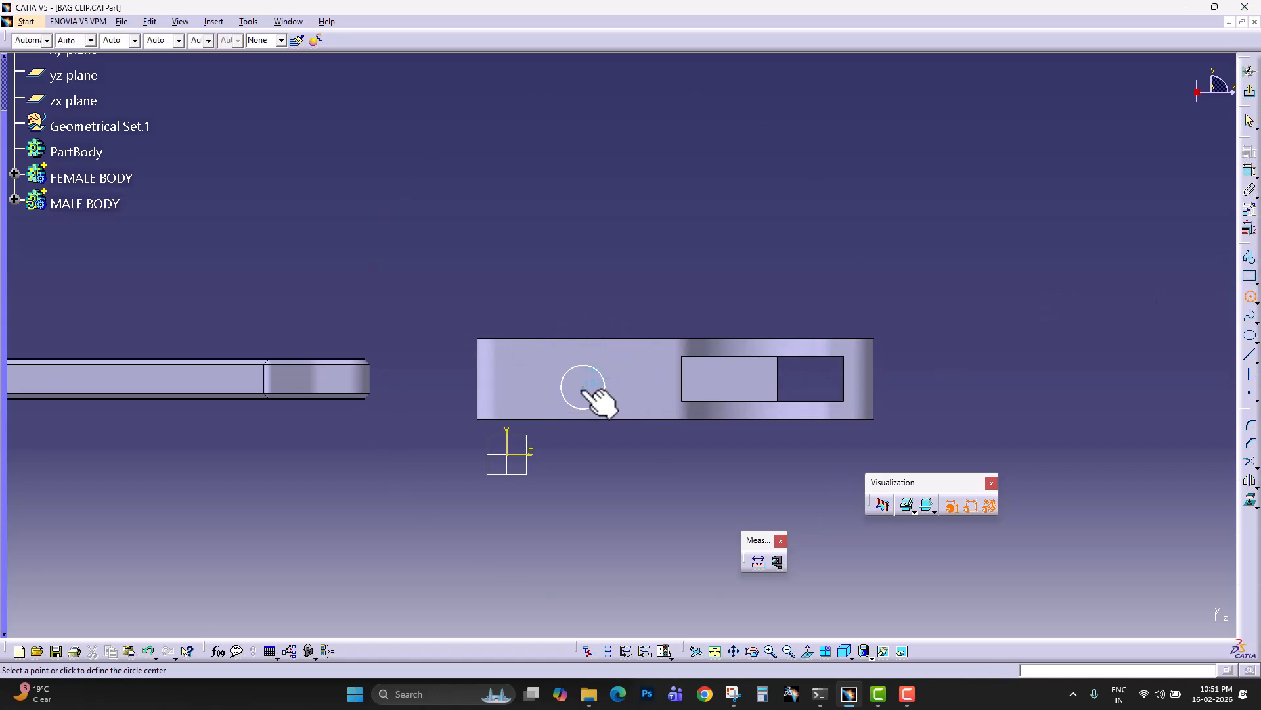
{"action": "left_click", "coordinate": [524, 327]}
{"action": "middle_click_drag", "start_coordinate": [631, 282], "coordinate": [637, 299], "text": "ctrl"}
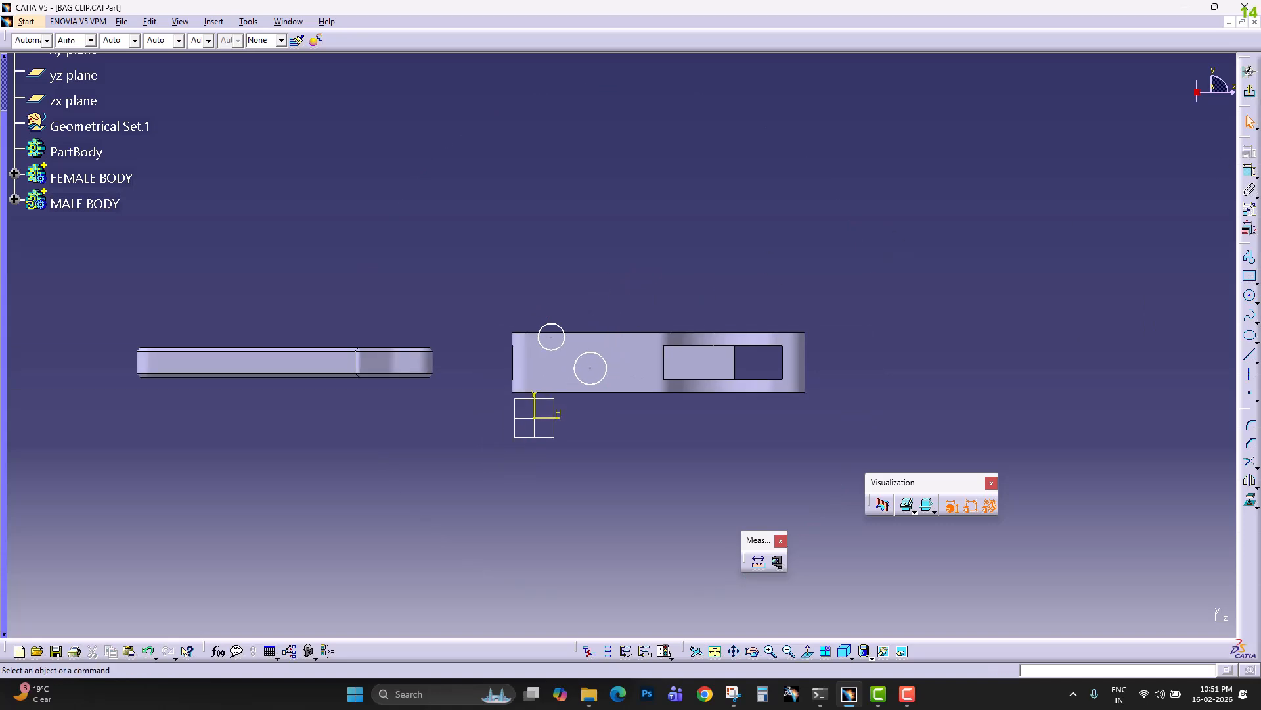
{"action": "left_click", "coordinate": [1250, 71]}
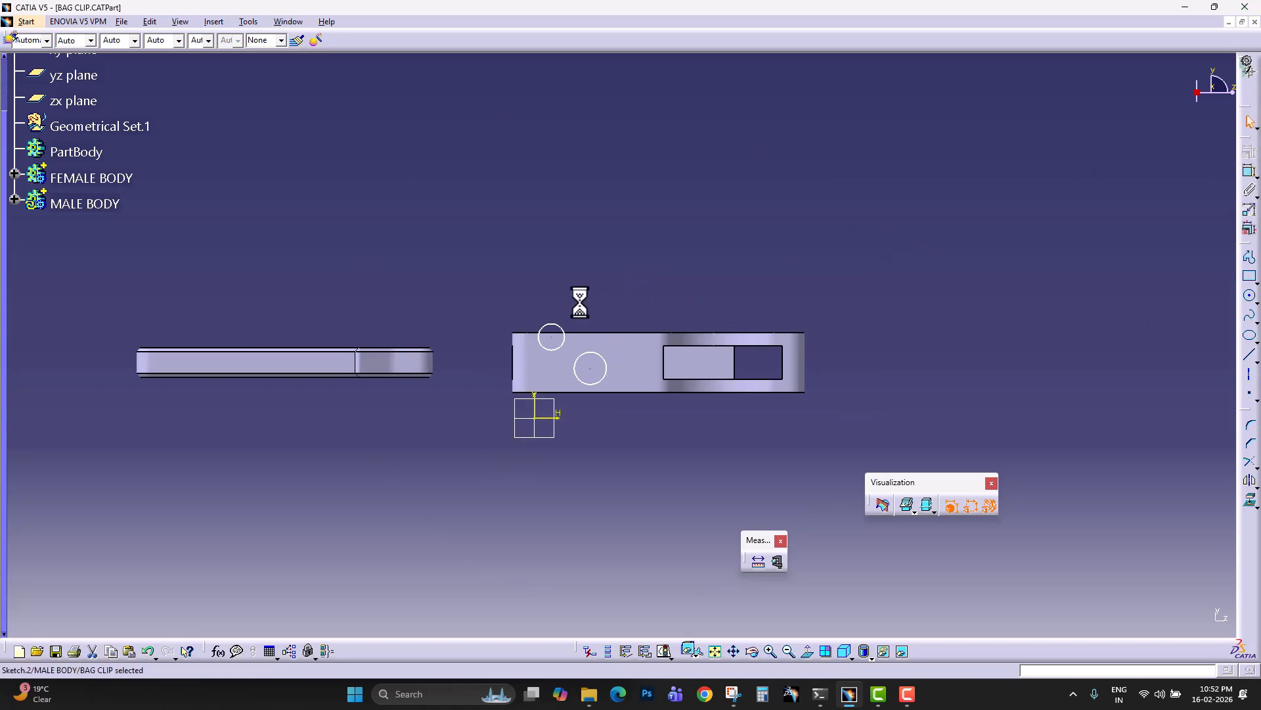
Step: Examine the two sketched circles and the female body's end face from several angles
{"action": "middle_click_drag", "start_coordinate": [474, 455], "coordinate": [676, 371]}
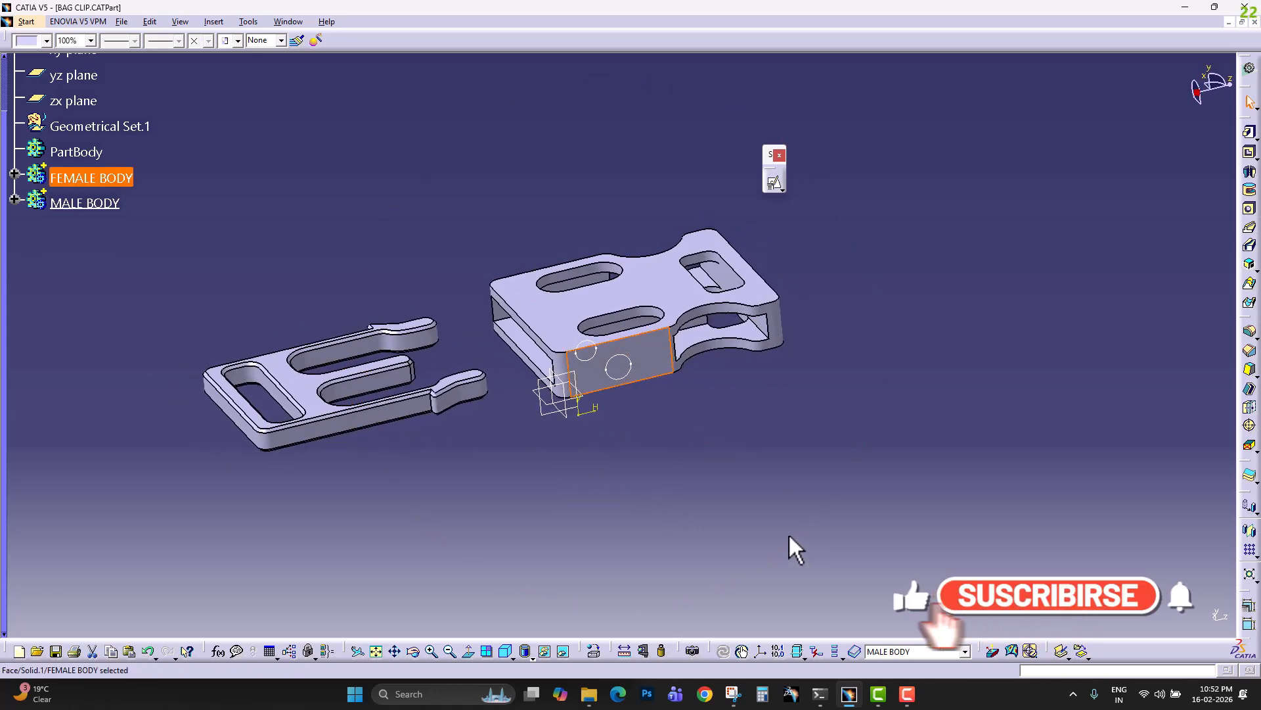
{"action": "middle_click_drag", "start_coordinate": [853, 315], "coordinate": [699, 420]}
{"action": "left_click", "coordinate": [755, 365]}
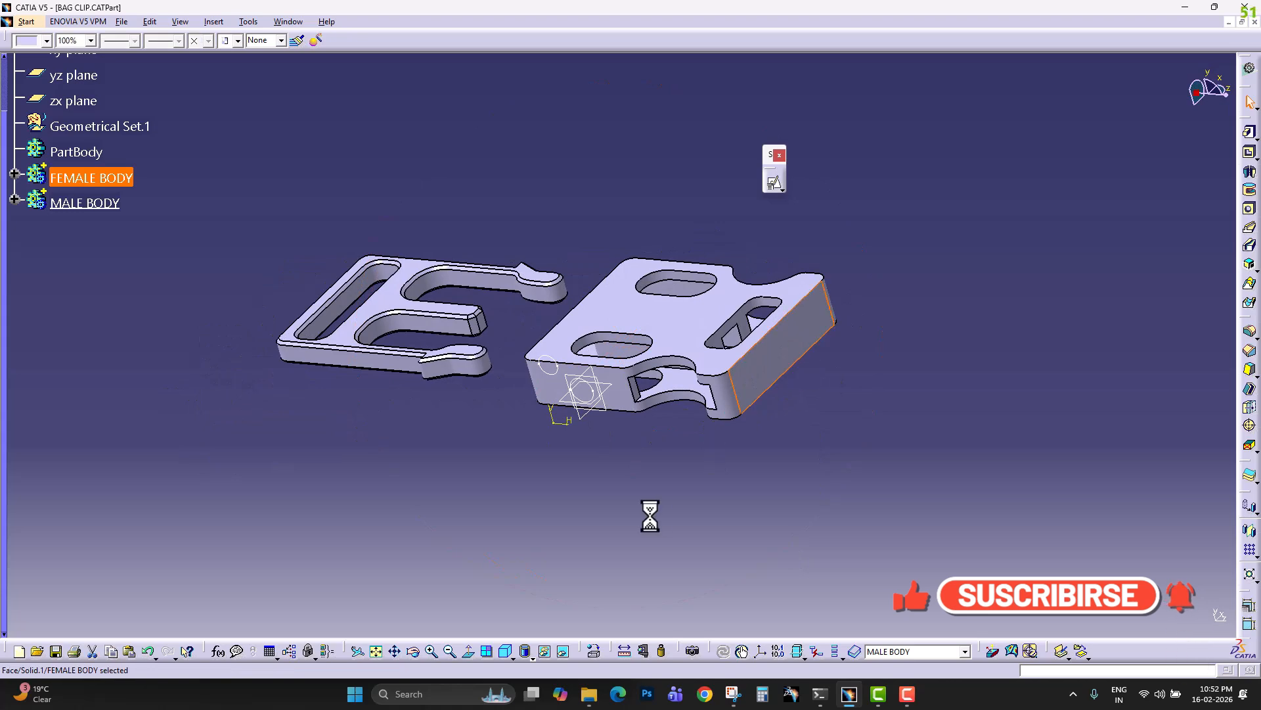
{"action": "left_click", "coordinate": [554, 479]}
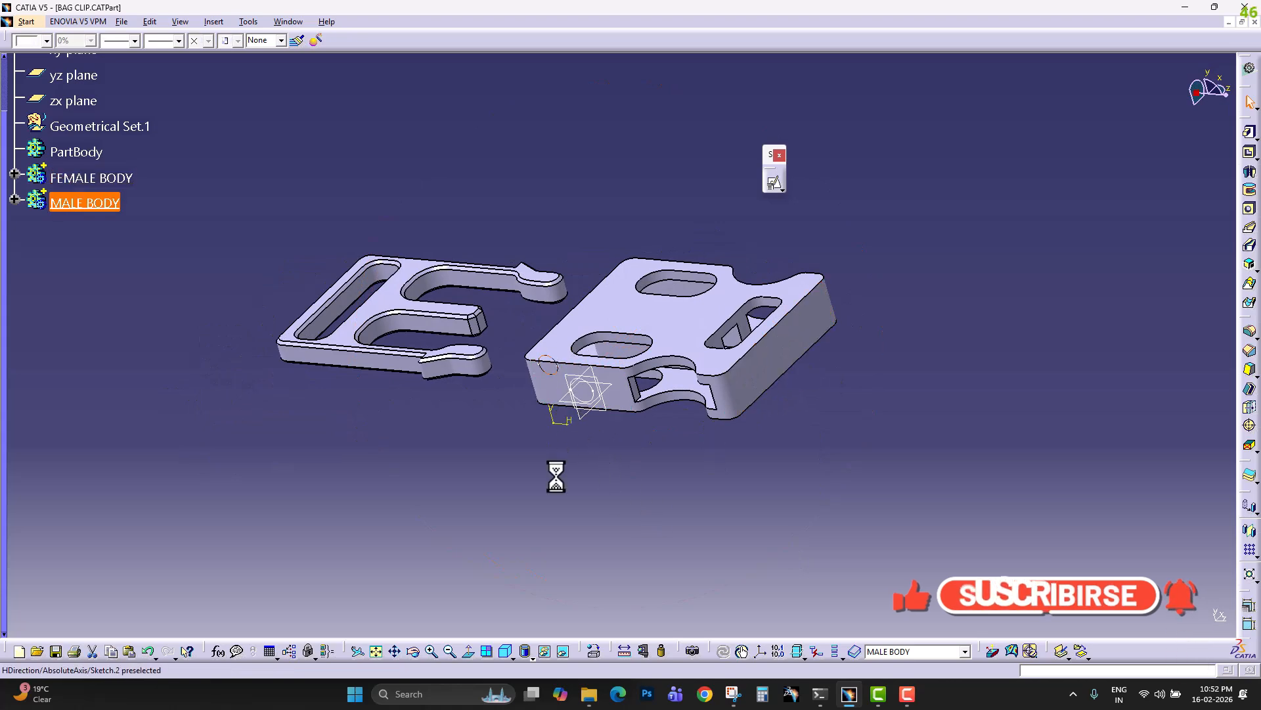
{"action": "middle_click_drag", "start_coordinate": [565, 504], "coordinate": [684, 410]}
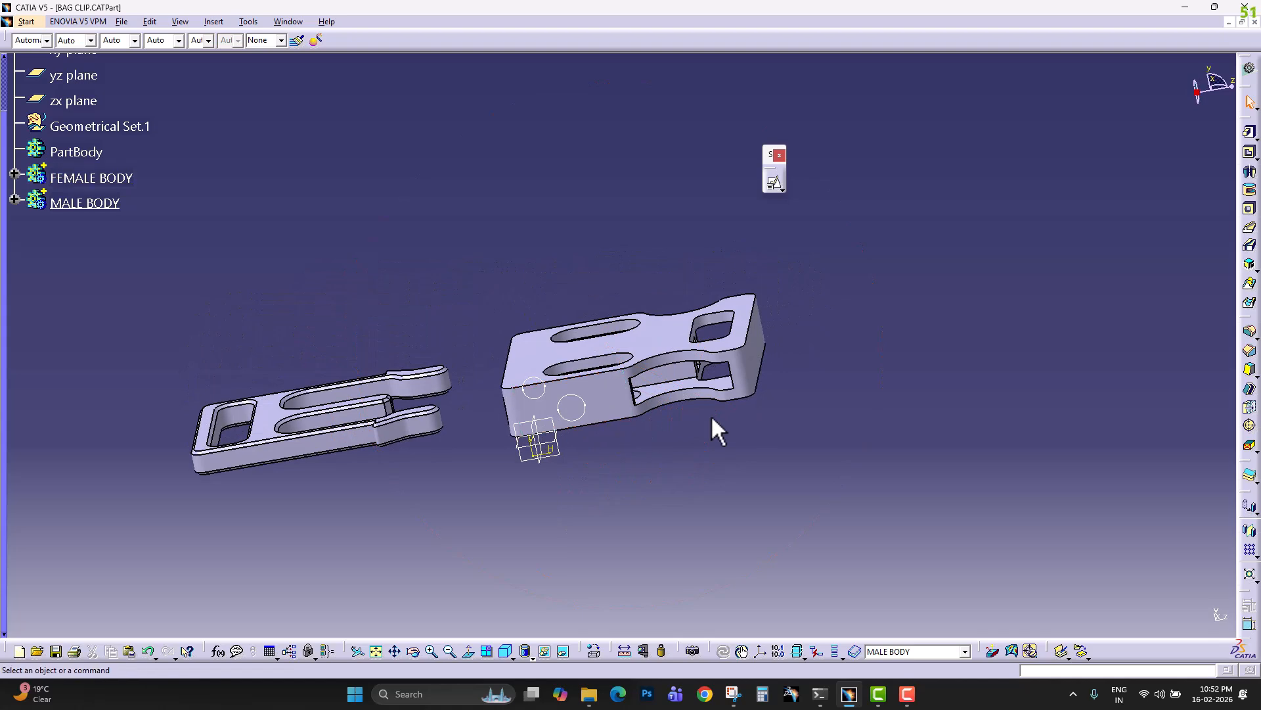
{"action": "middle_click_drag", "start_coordinate": [724, 467], "coordinate": [682, 488]}
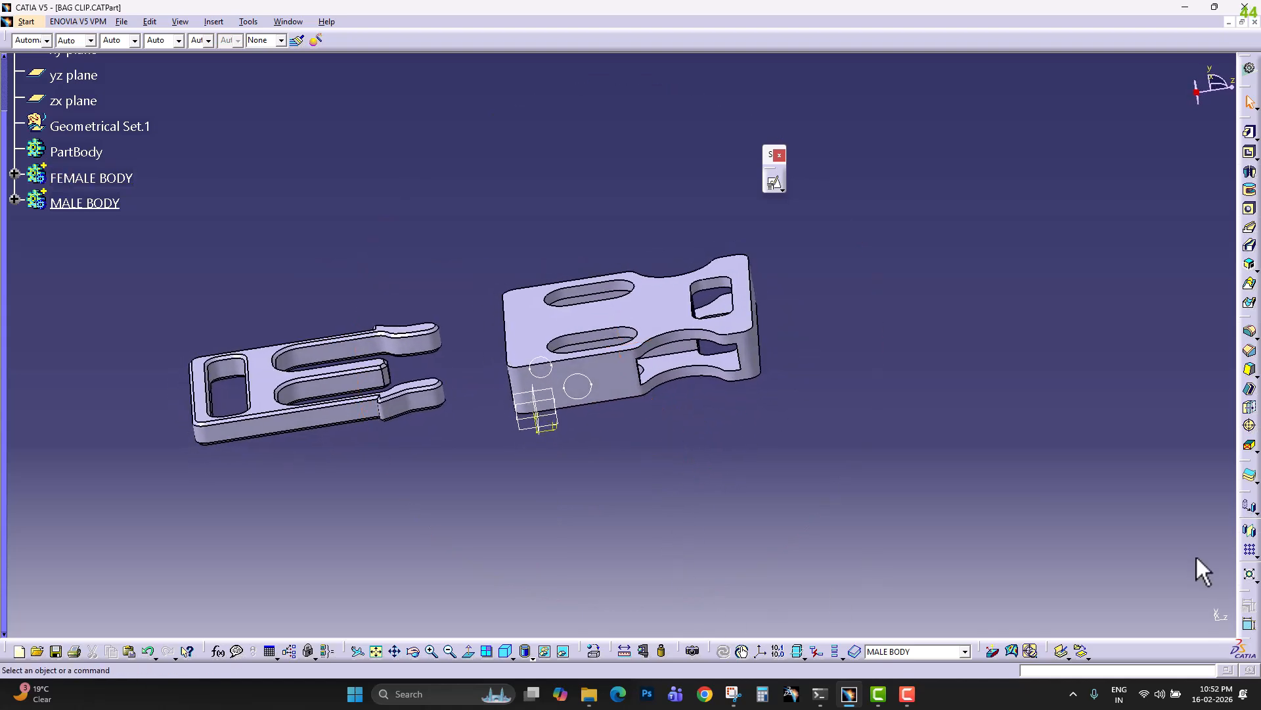
Step: Undock the constraints, annotations and reference elements toolbars so they float over the modelling area
{"action": "left_click_drag", "start_coordinate": [1249, 593], "coordinate": [1204, 502]}
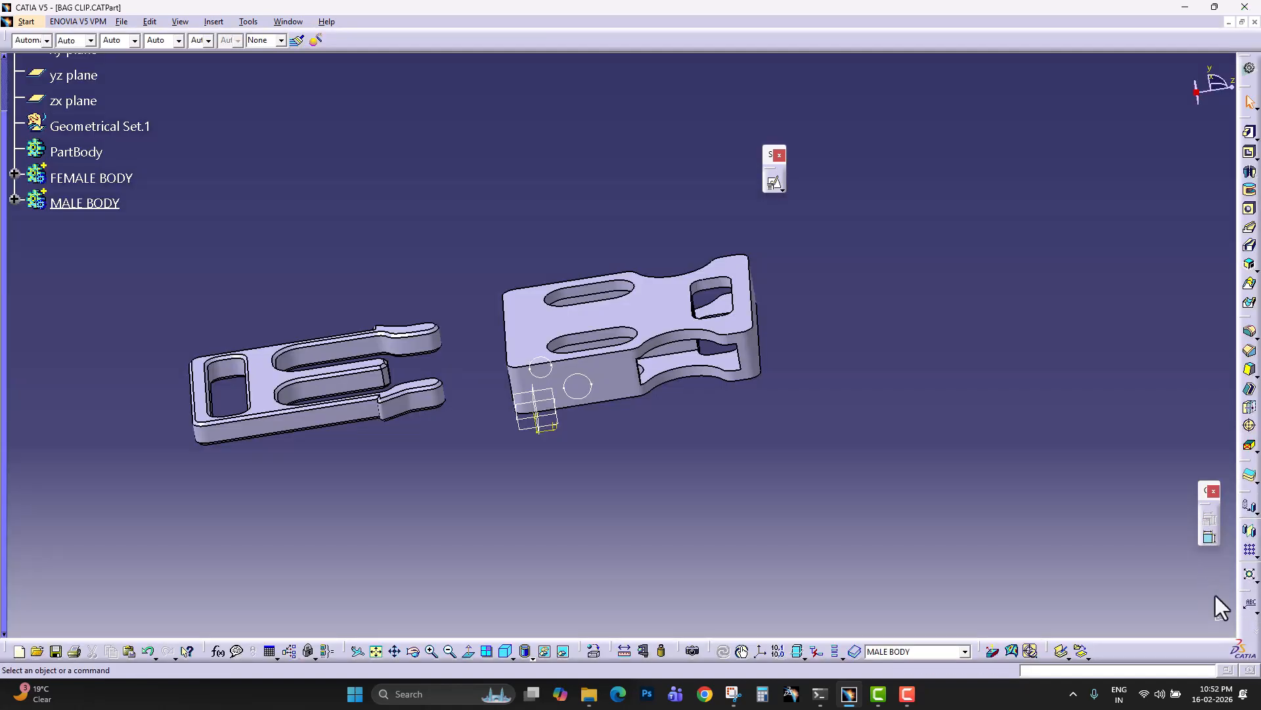
{"action": "left_click_drag", "start_coordinate": [1169, 416], "coordinate": [1169, 391]}
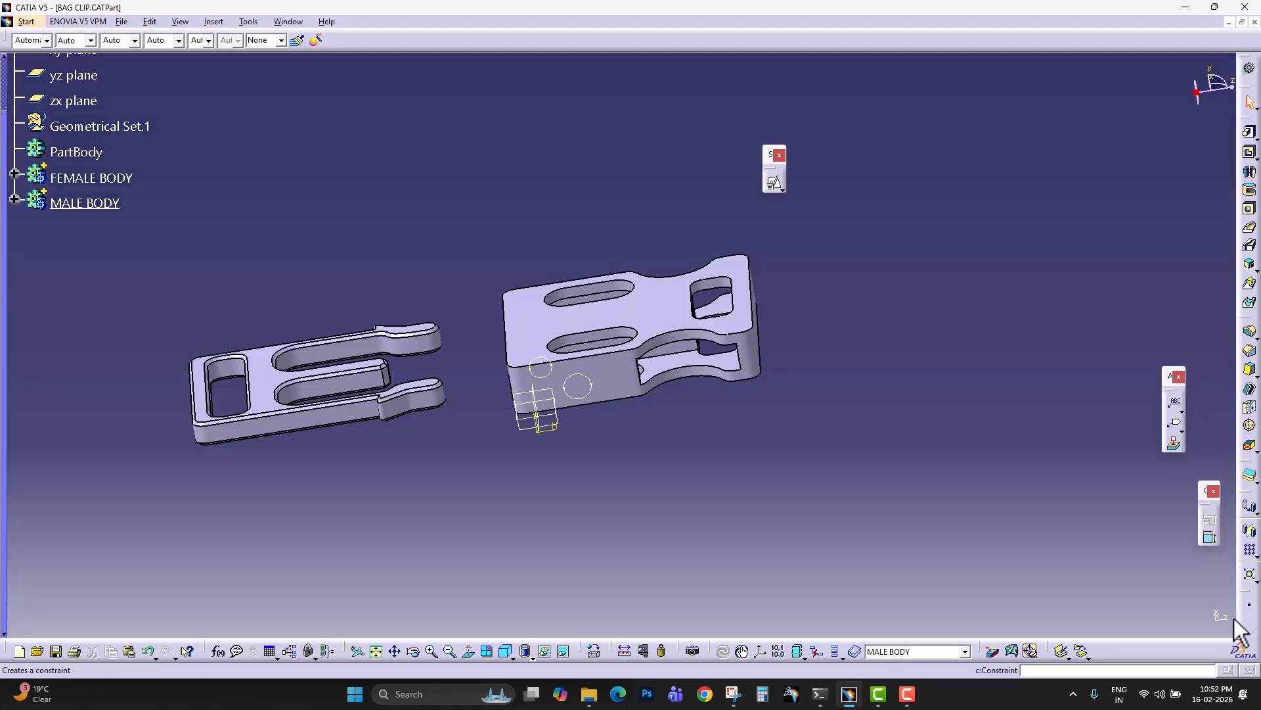
{"action": "left_click_drag", "start_coordinate": [1161, 488], "coordinate": [1160, 490]}
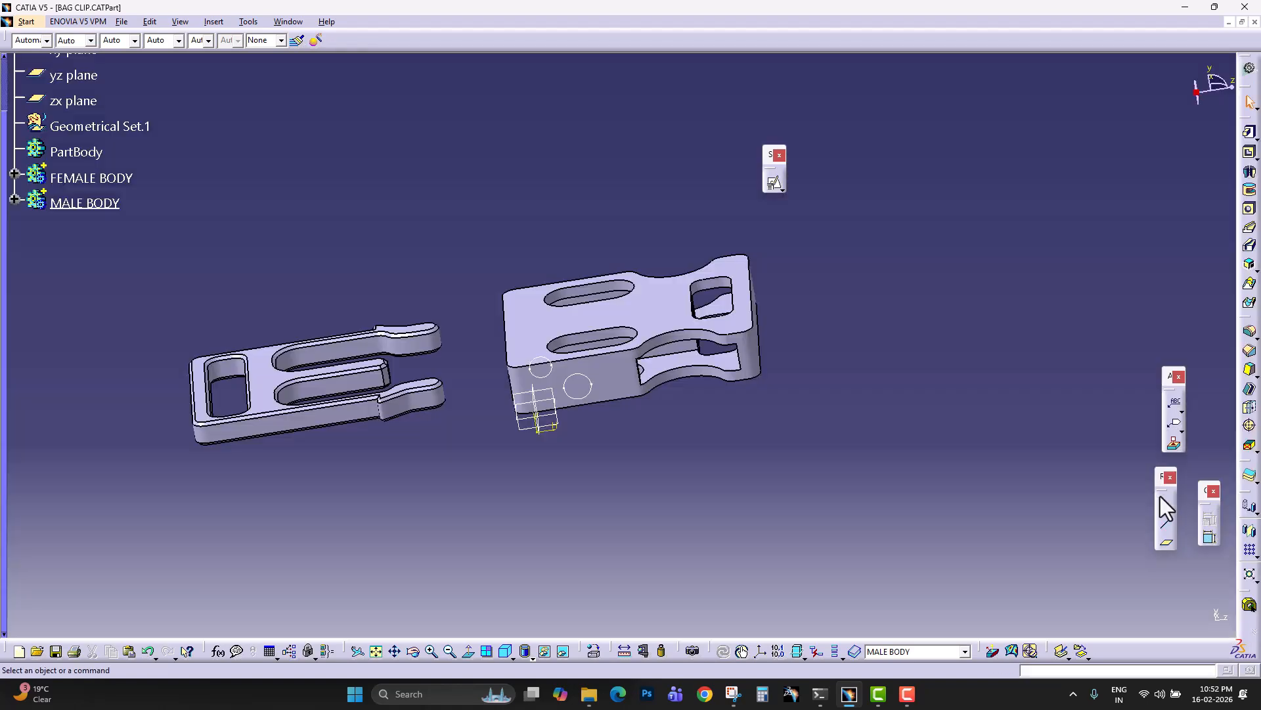
Step: Center the specification tree on the sketch that holds the two circles
{"action": "middle_click_drag", "start_coordinate": [742, 376], "coordinate": [589, 445]}
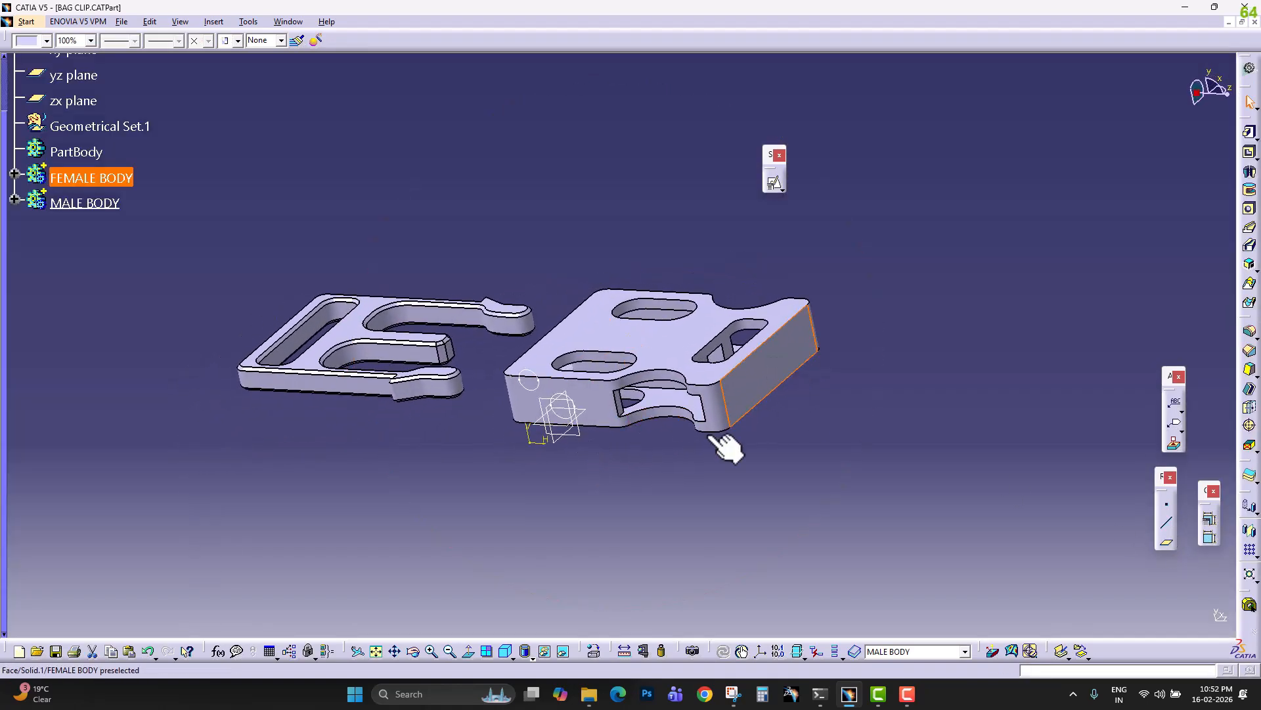
{"action": "middle_click_drag", "start_coordinate": [840, 384], "coordinate": [750, 408]}
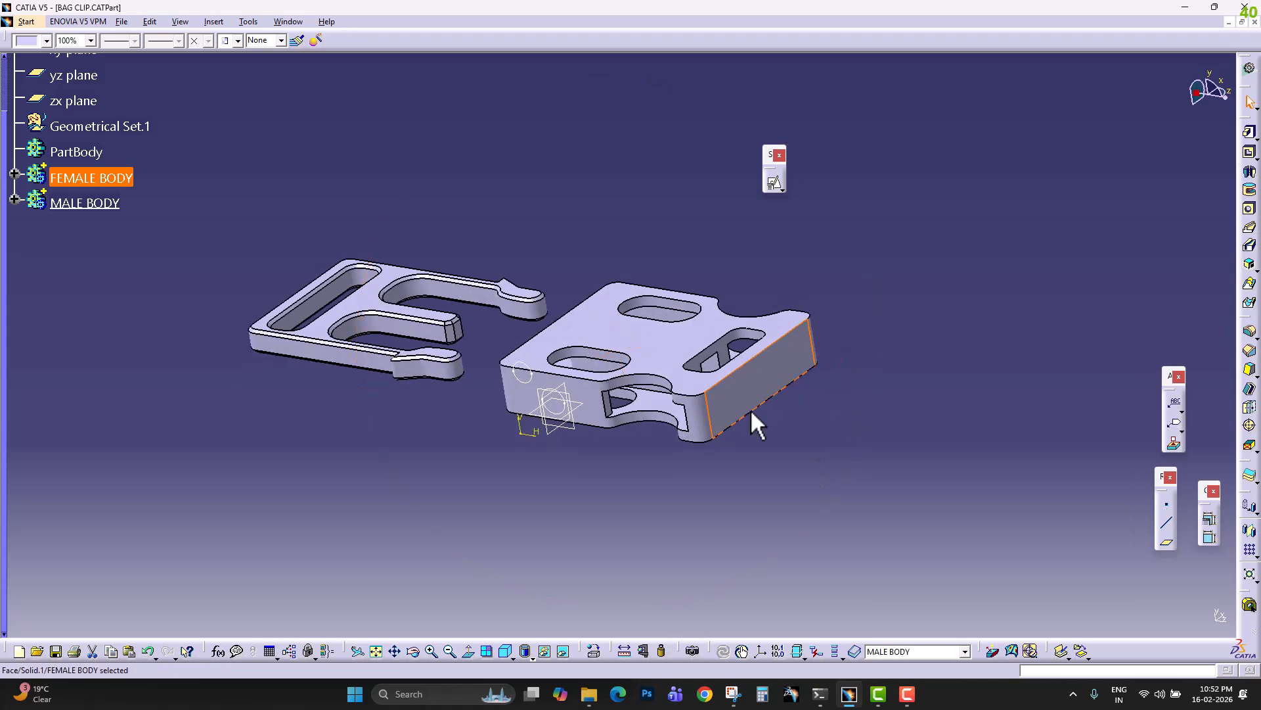
{"action": "left_click", "coordinate": [143, 301]}
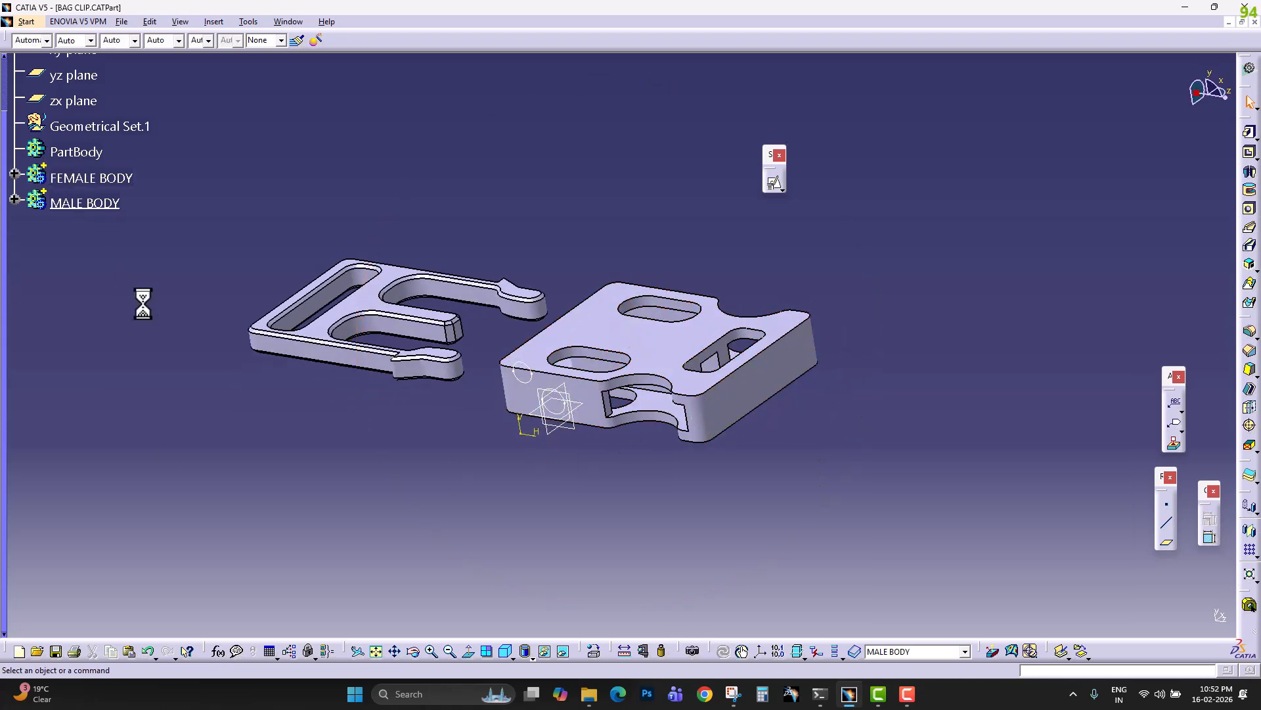
{"action": "right_click", "coordinate": [542, 375]}
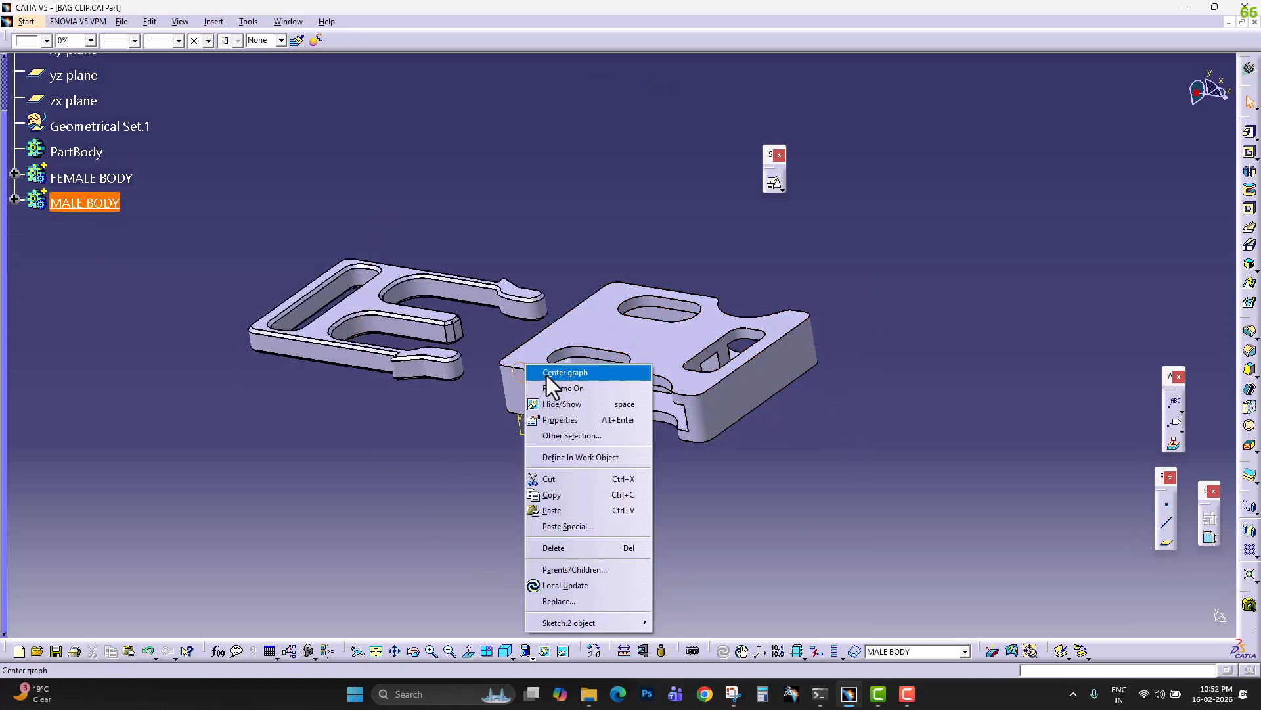
{"action": "left_click", "coordinate": [587, 369]}
{"action": "left_click", "coordinate": [105, 349]}
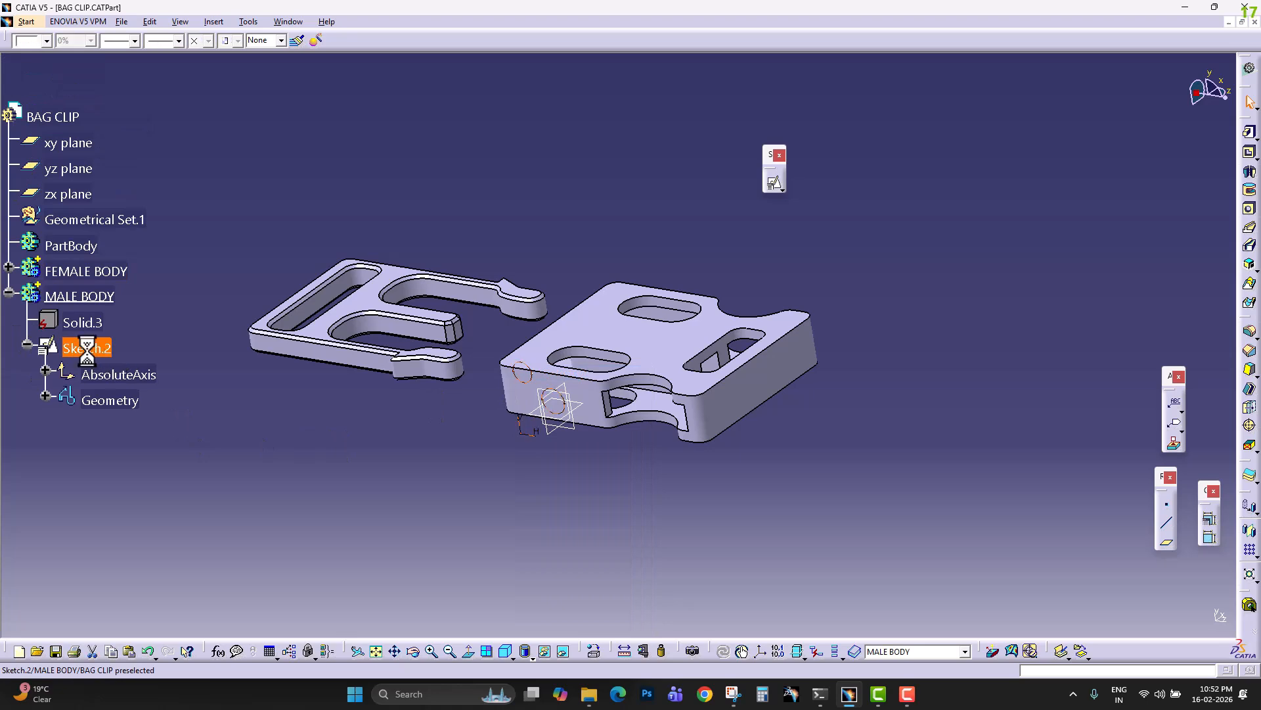
Step: Change the support of Sketch.2 to the end face of the female body, using the Positioned type
{"action": "mouse_move", "coordinate": [708, 454]}
{"action": "middle_mouse_down"}
{"action": "mouse_move", "coordinate": [769, 494]}
{"action": "mouse_move", "coordinate": [557, 487]}
{"action": "mouse_move", "coordinate": [594, 484]}
{"action": "mouse_move", "coordinate": [625, 456]}
{"action": "mouse_move", "coordinate": [555, 411]}
{"action": "middle_mouse_up"}
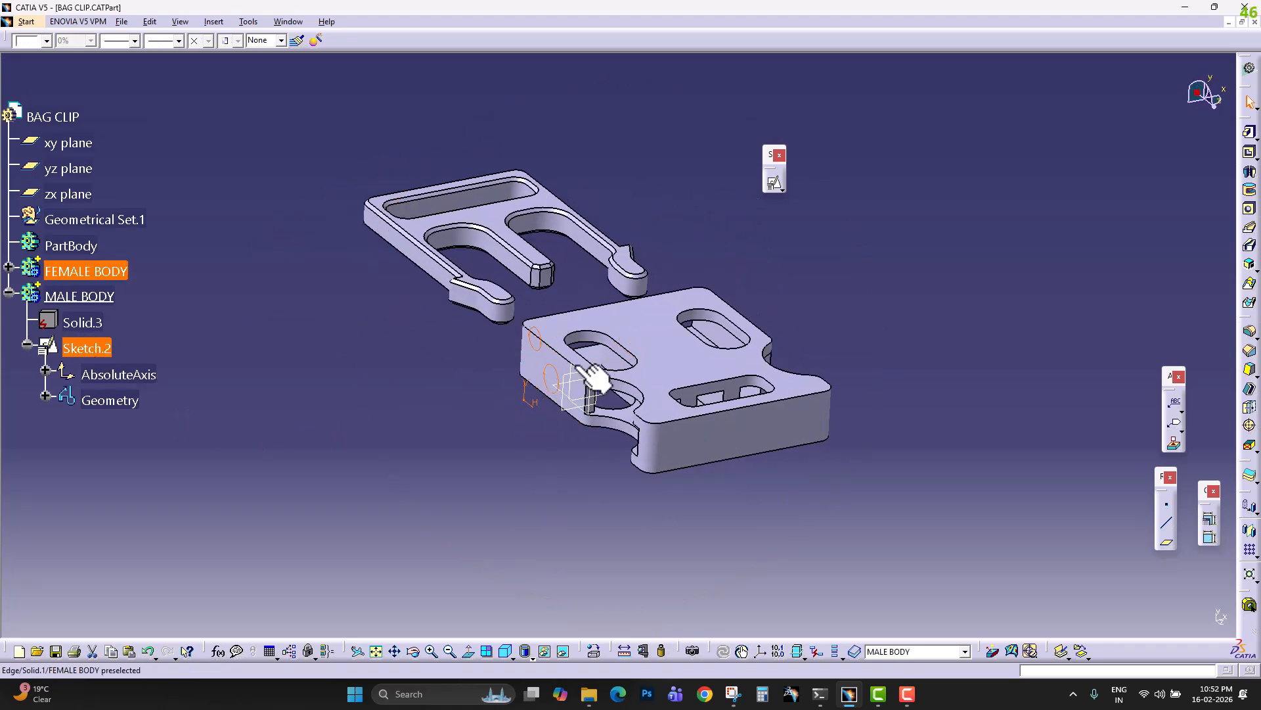
{"action": "left_click", "coordinate": [549, 484]}
{"action": "middle_click_drag", "start_coordinate": [805, 454], "coordinate": [676, 394]}
{"action": "middle_click_drag", "start_coordinate": [1093, 534], "coordinate": [690, 284]}
{"action": "middle_click_drag", "start_coordinate": [553, 281], "coordinate": [742, 460]}
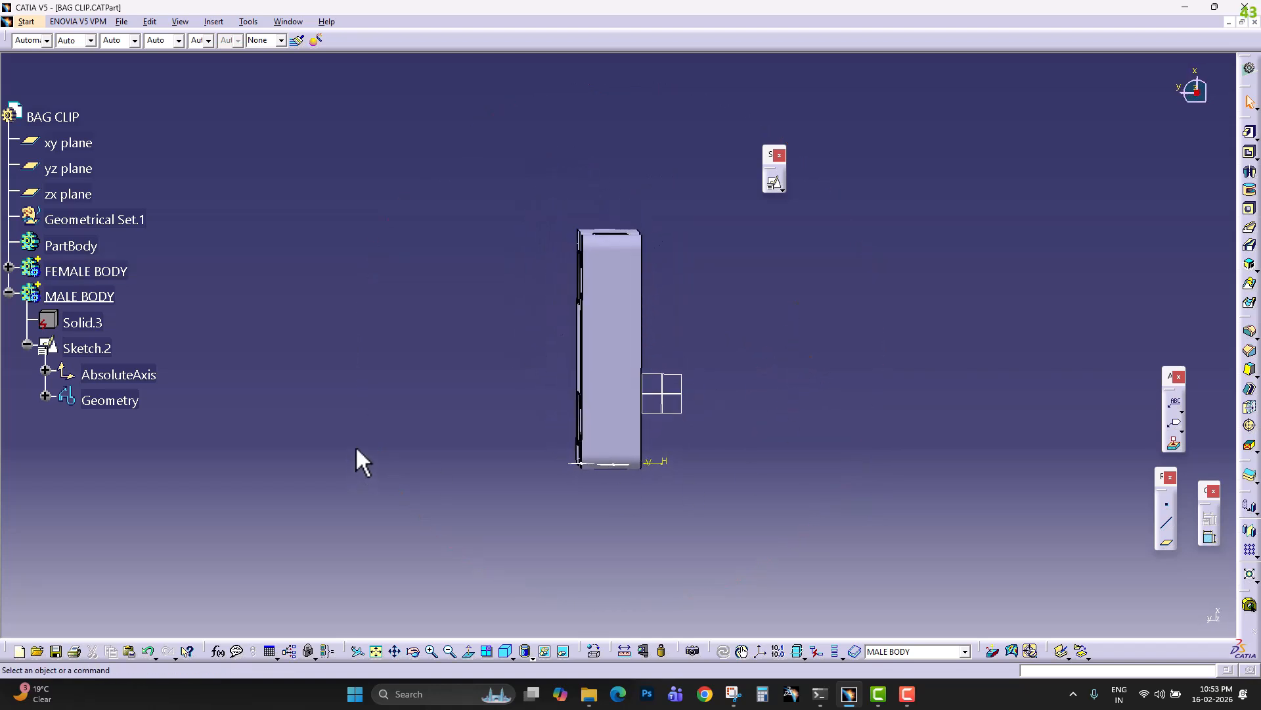
{"action": "double_click", "coordinate": [88, 348]}
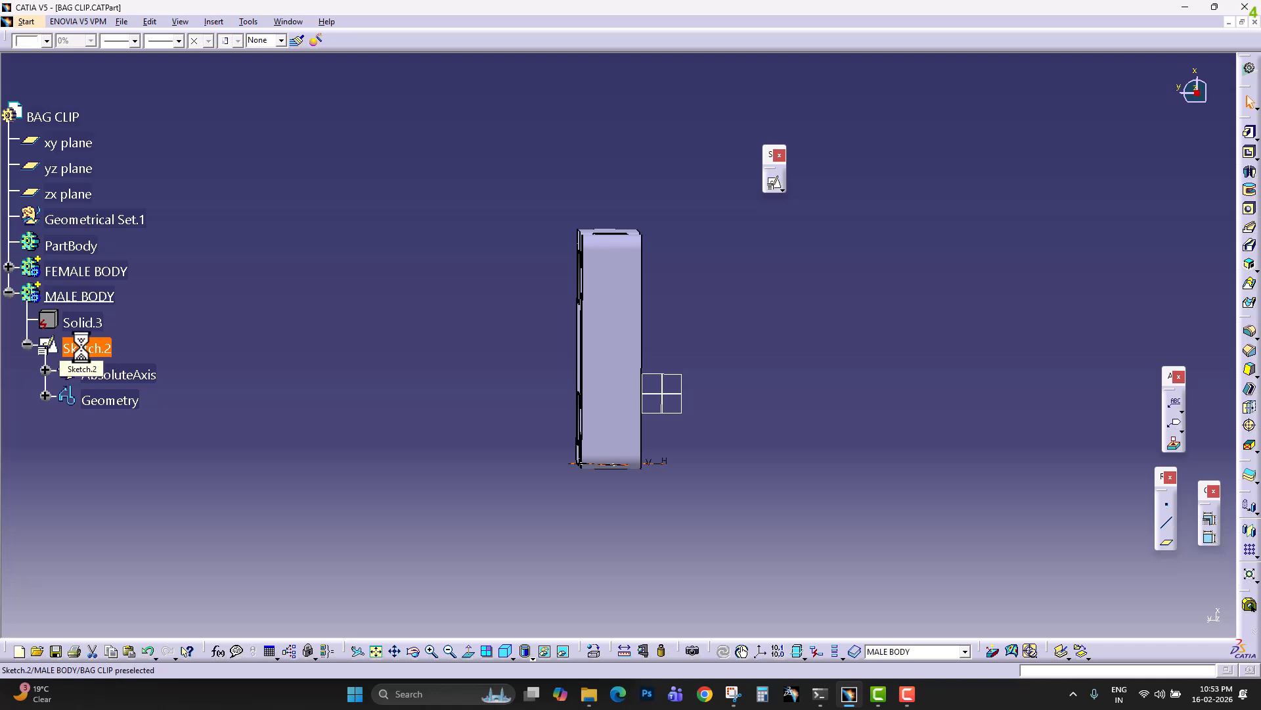
{"action": "right_click", "coordinate": [103, 351]}
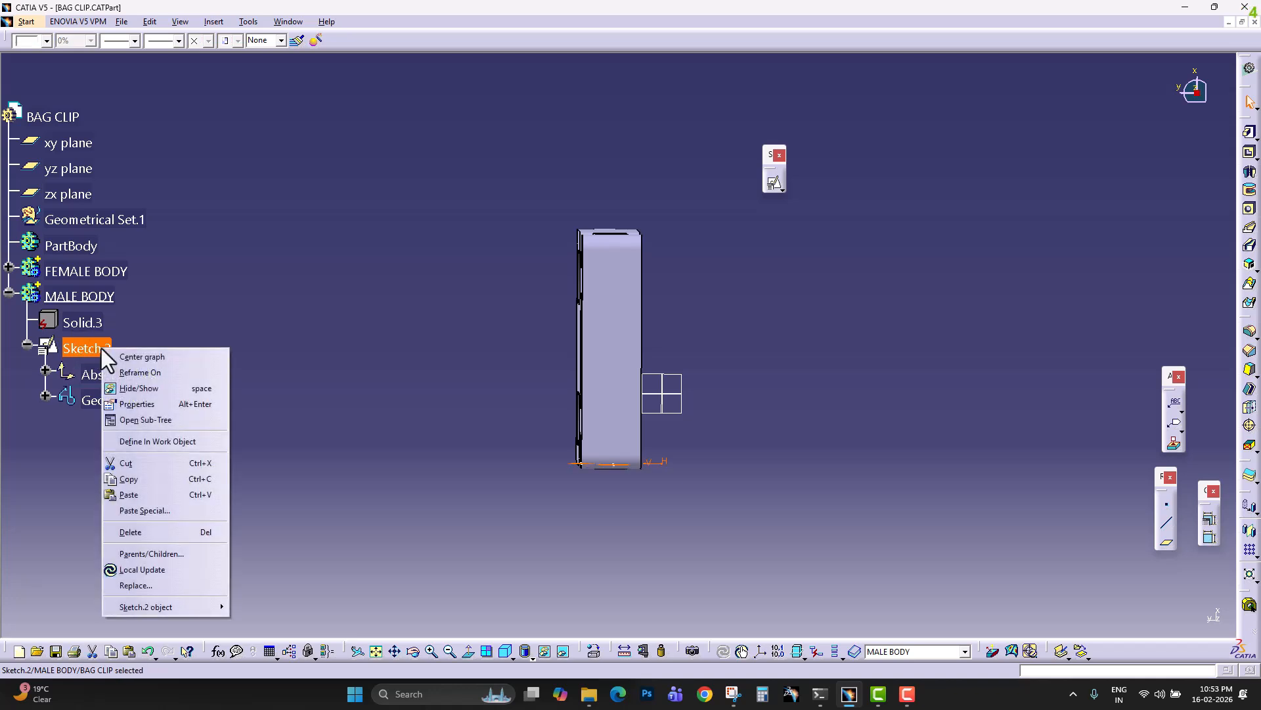
{"action": "mouse_move", "coordinate": [198, 613]}
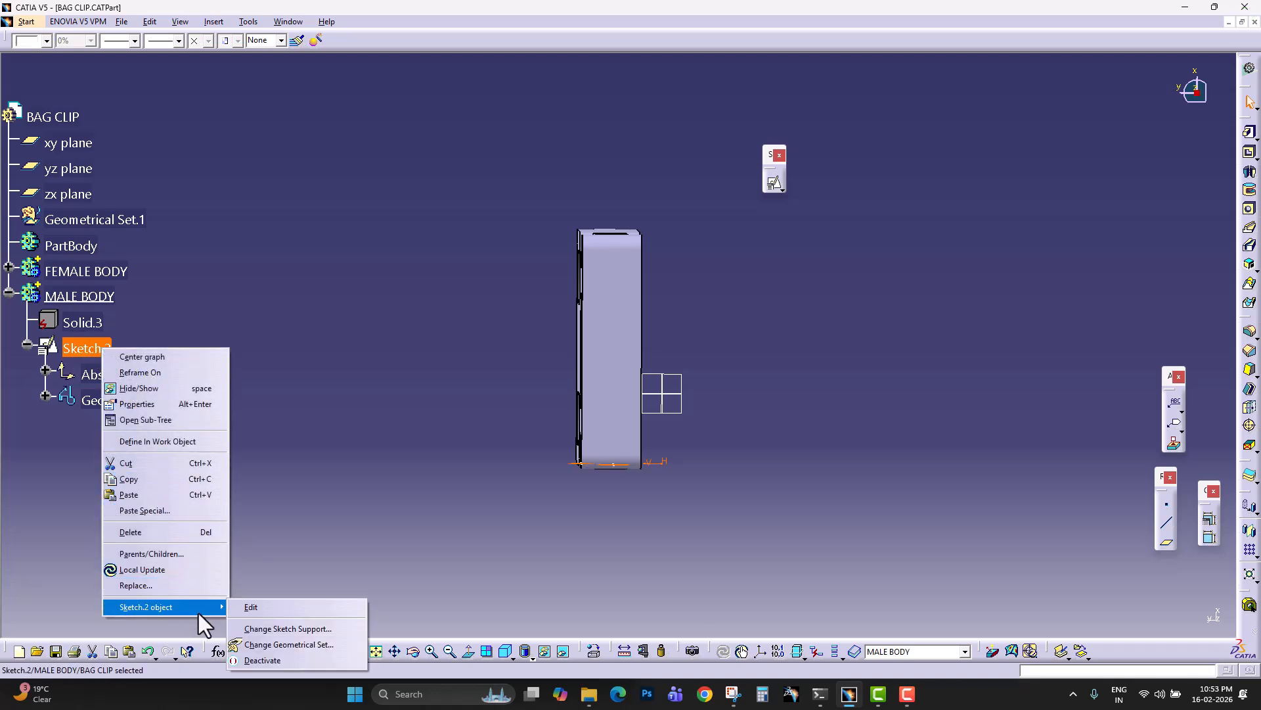
{"action": "left_click", "coordinate": [314, 631]}
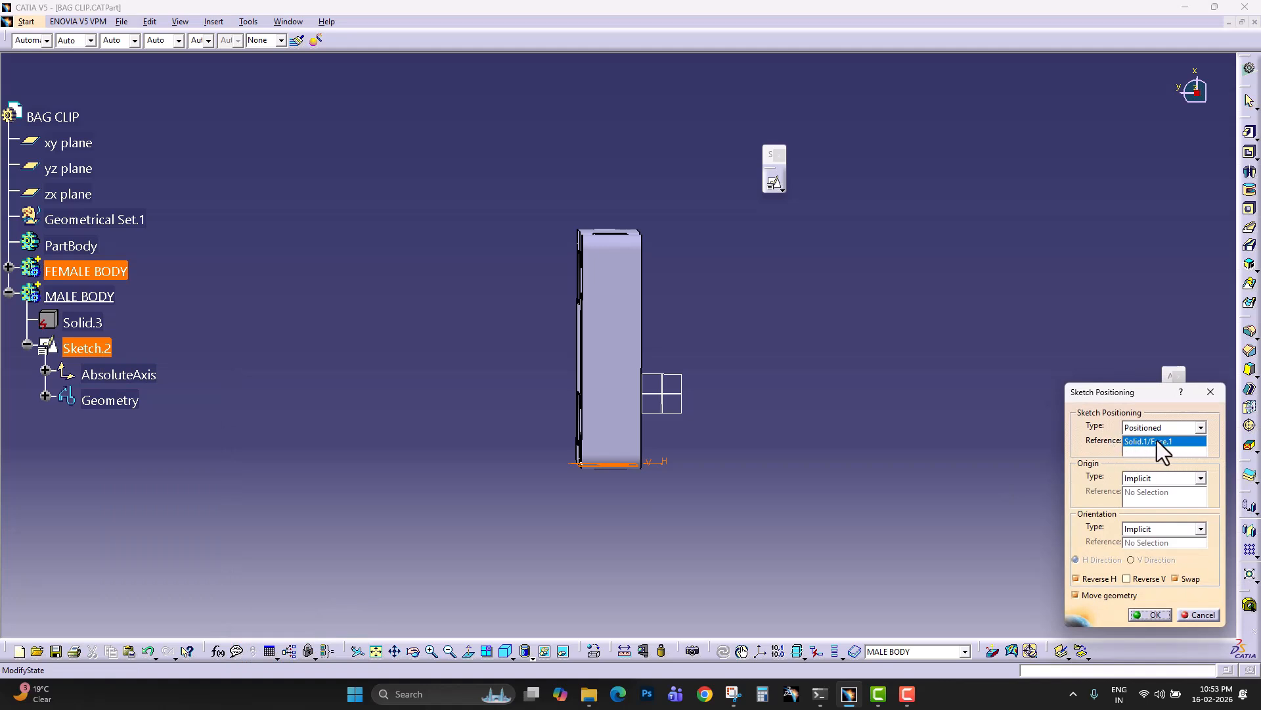
{"action": "left_click", "coordinate": [617, 354]}
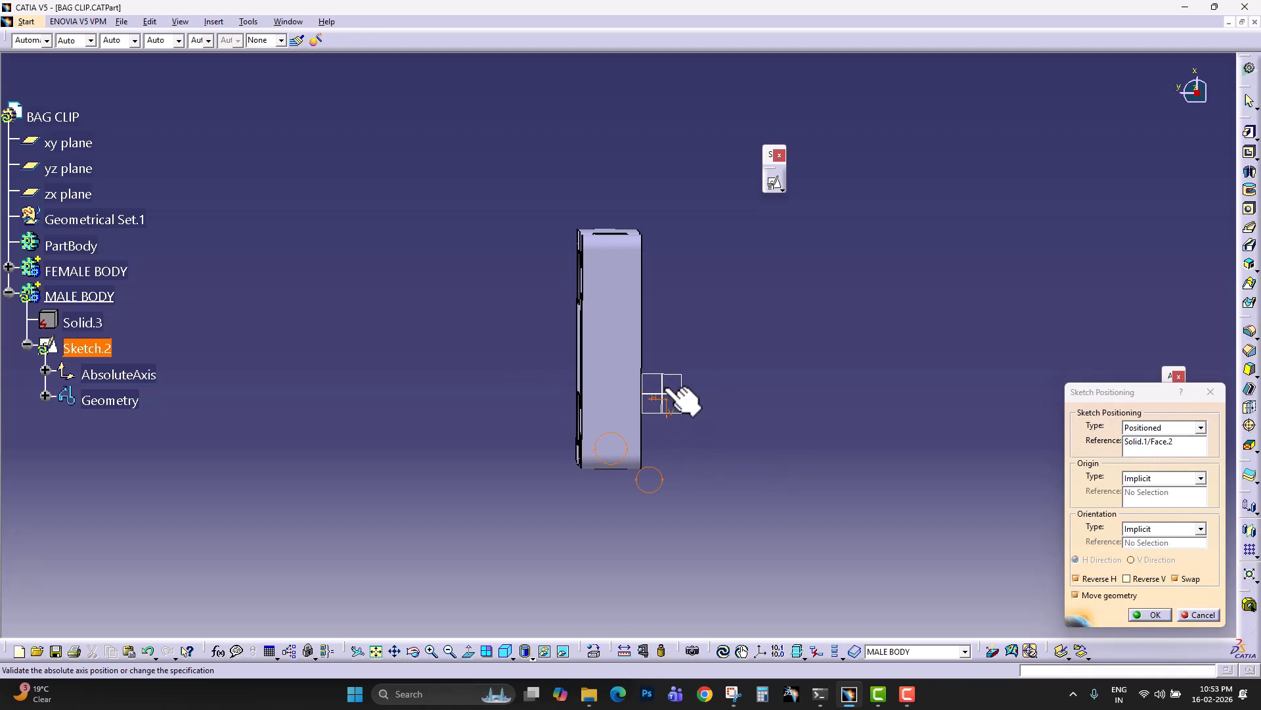
Step: Consult the annotated snip, enable Reverse V and disable Reverse H for the repositioned sketch, and confirm the positioning
{"action": "left_click", "coordinate": [734, 694]}
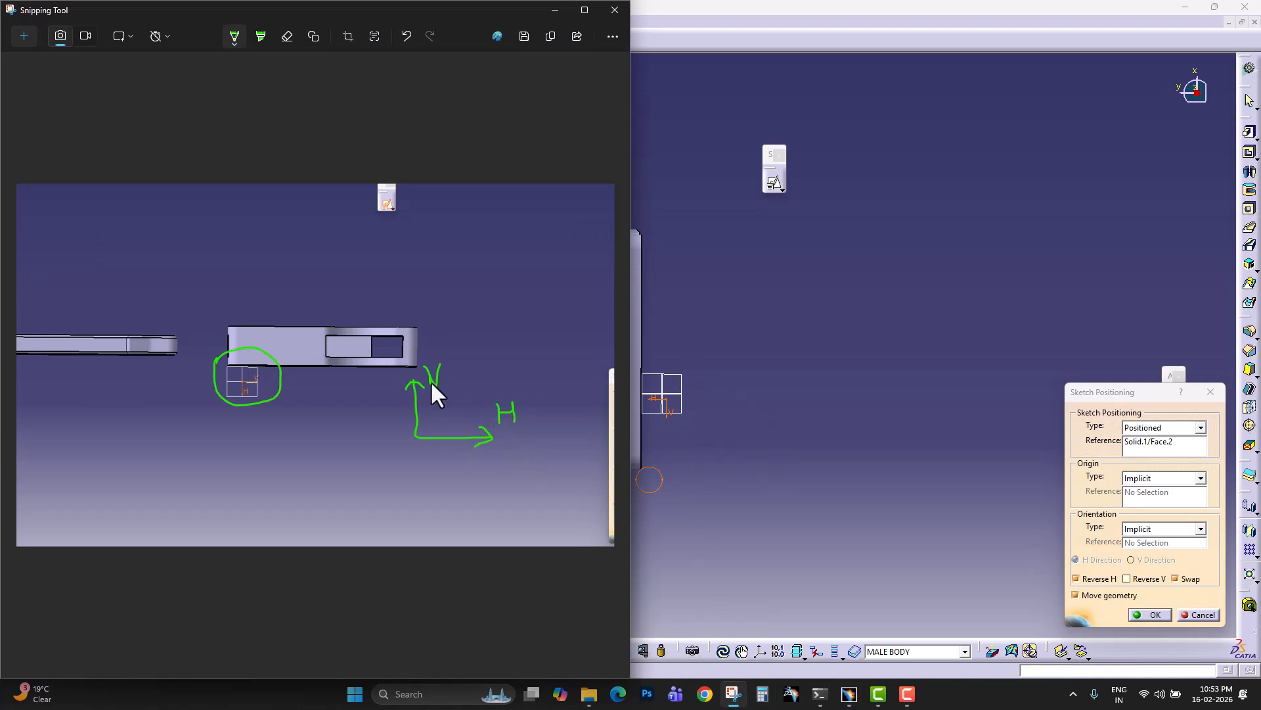
{"action": "left_click", "coordinate": [762, 476]}
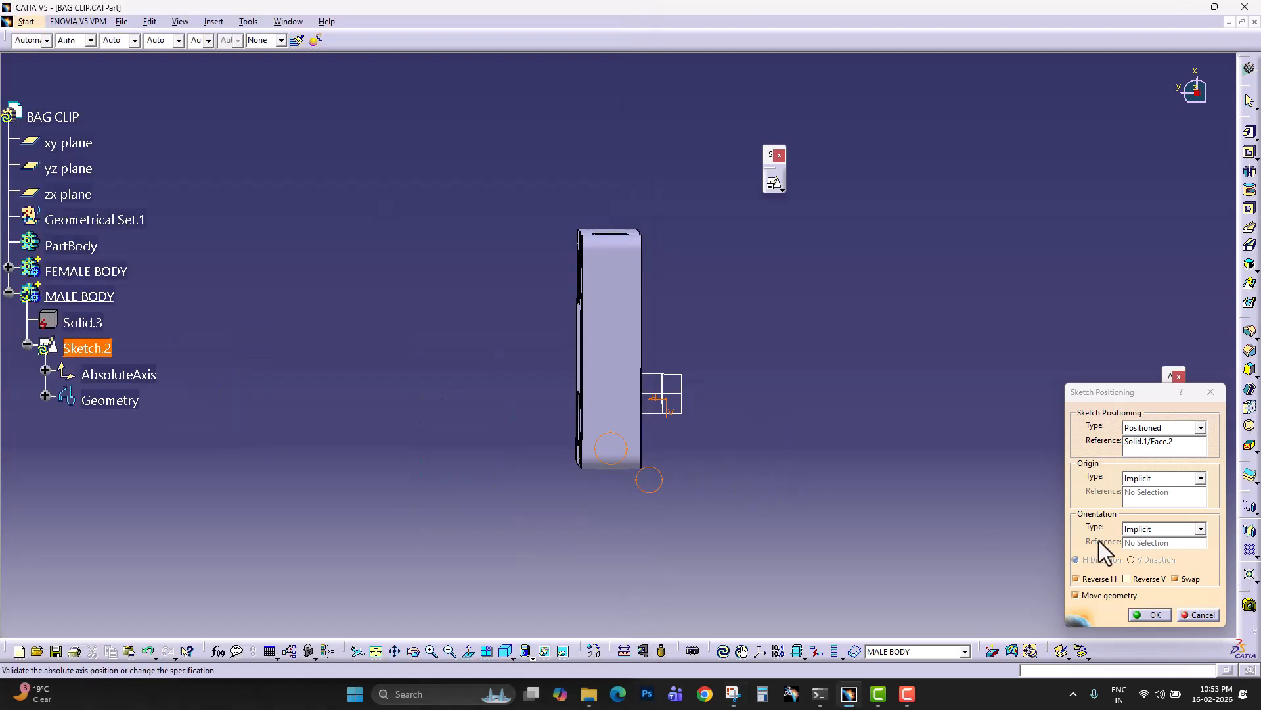
{"action": "left_click", "coordinate": [1137, 579]}
{"action": "left_click", "coordinate": [1088, 581]}
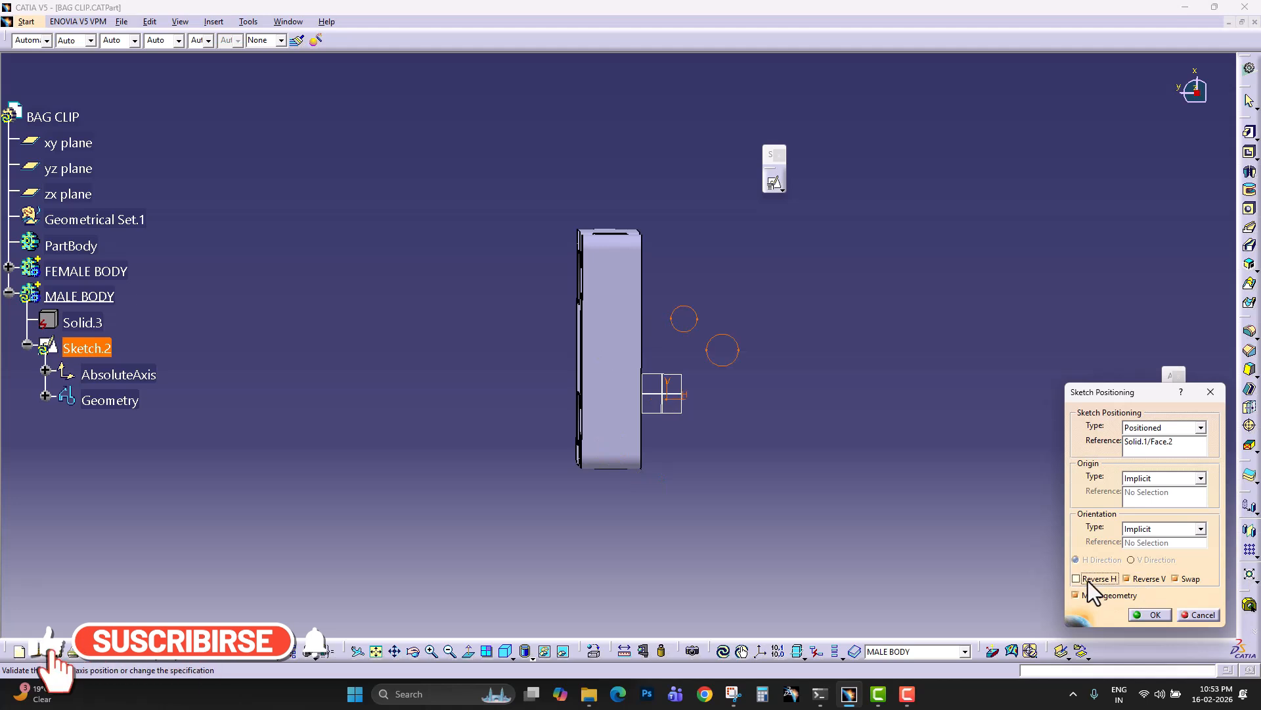
{"action": "left_click", "coordinate": [1157, 615]}
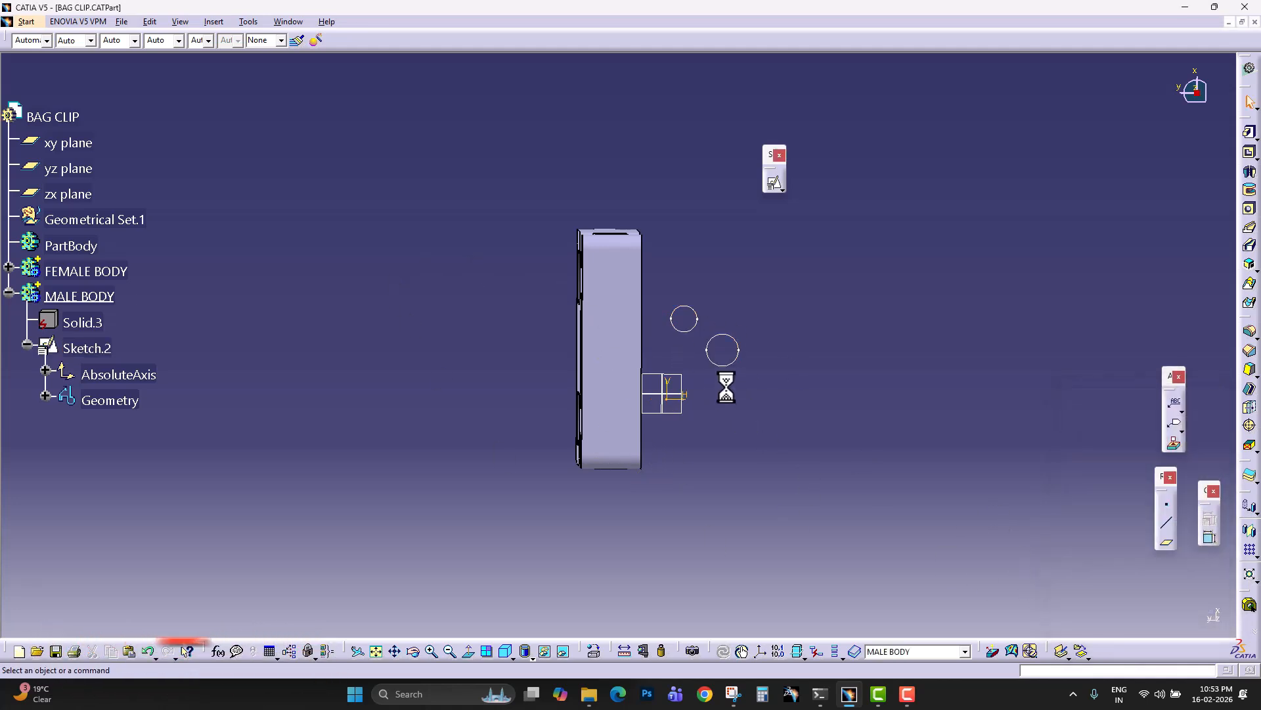
Step: Enter the repositioned sketch, examine where its circles lie relative to the end face, and exit it
{"action": "left_click", "coordinate": [98, 347]}
{"action": "mouse_move", "coordinate": [650, 328]}
{"action": "middle_mouse_down"}
{"action": "mouse_move", "coordinate": [628, 327]}
{"action": "mouse_move", "coordinate": [859, 352]}
{"action": "mouse_move", "coordinate": [783, 343]}
{"action": "mouse_move", "coordinate": [1115, 192]}
{"action": "middle_mouse_up"}
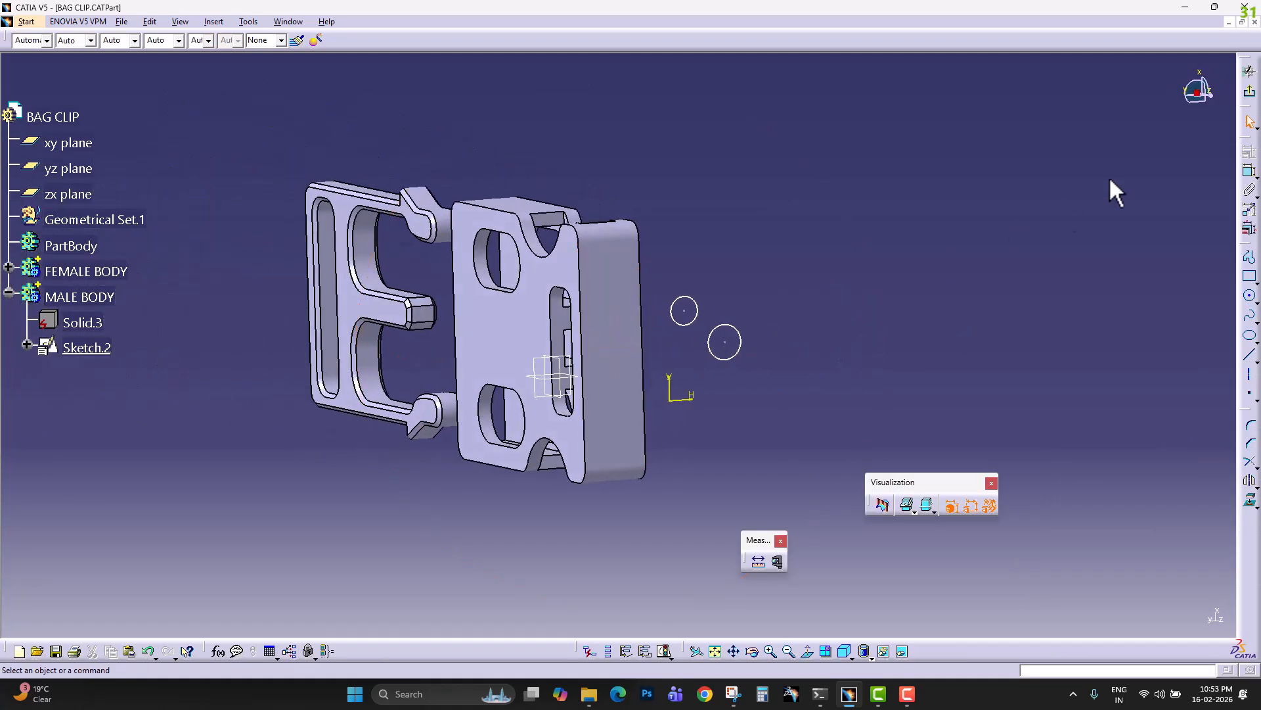
{"action": "left_click", "coordinate": [1252, 95]}
{"action": "mouse_move", "coordinate": [743, 376]}
{"action": "middle_mouse_down"}
{"action": "mouse_move", "coordinate": [669, 408]}
{"action": "mouse_move", "coordinate": [2, 421]}
{"action": "middle_mouse_up"}
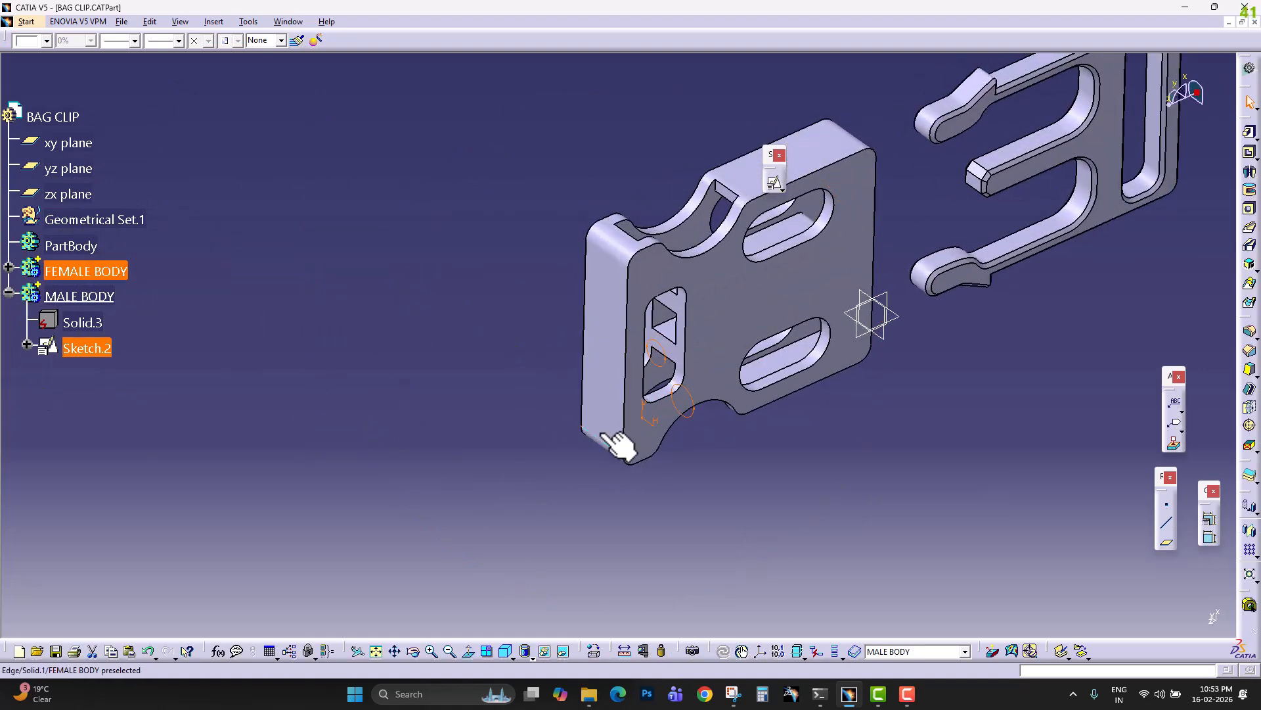
{"action": "mouse_move", "coordinate": [614, 442]}
{"action": "middle_mouse_down"}
{"action": "mouse_move", "coordinate": [574, 402]}
{"action": "mouse_move", "coordinate": [563, 535]}
{"action": "mouse_move", "coordinate": [744, 254]}
{"action": "middle_mouse_up"}
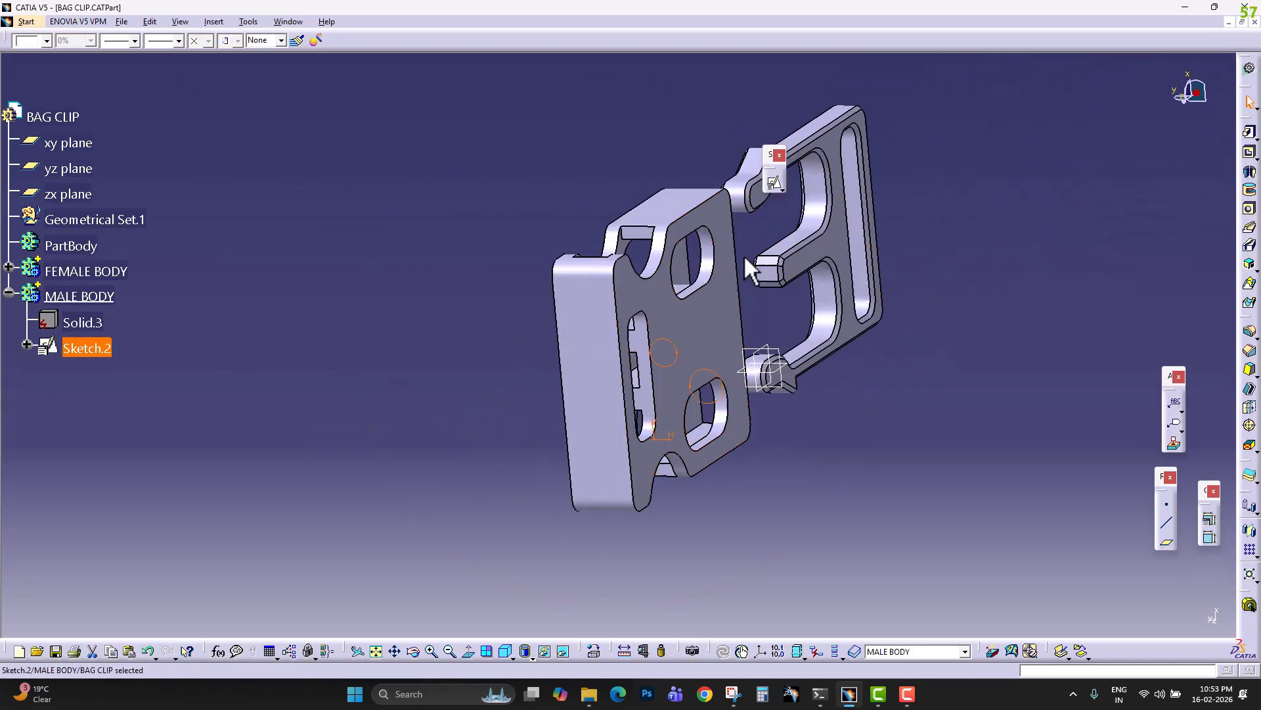
Step: Reopen Sketch.2, move both circles onto the female body's end face, and exit the sketch
{"action": "double_click", "coordinate": [88, 350]}
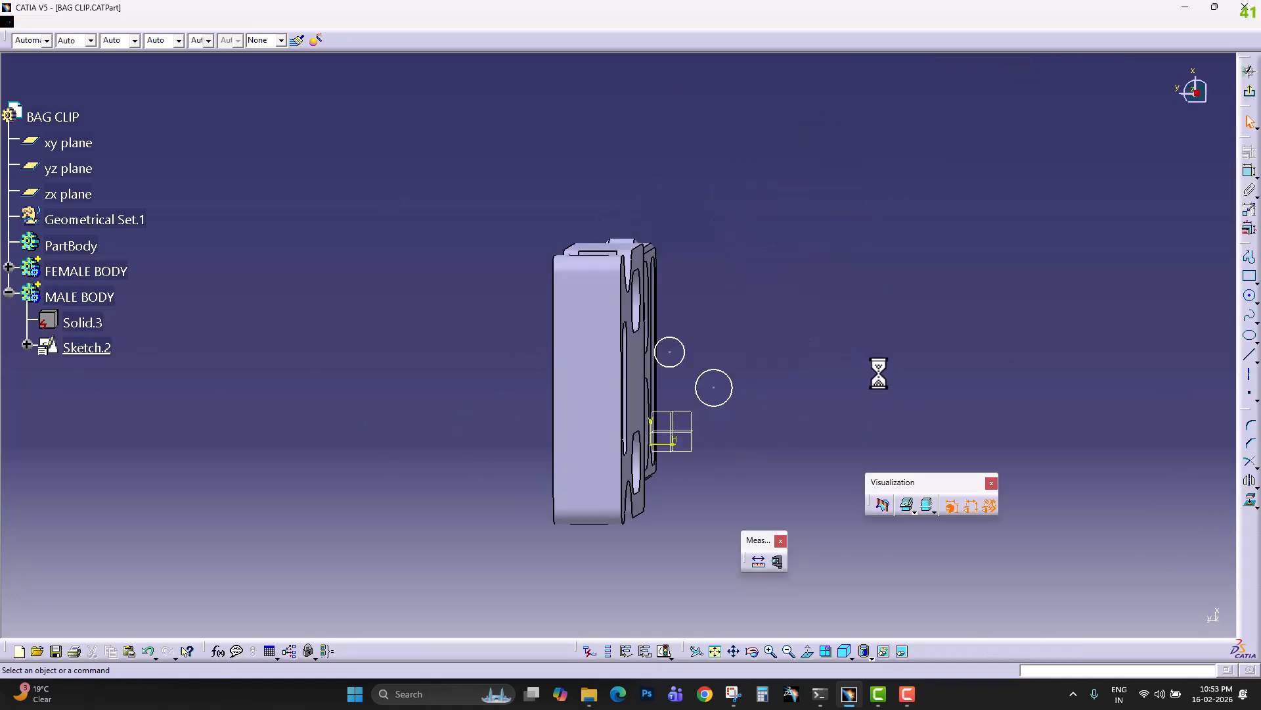
{"action": "left_click_drag", "start_coordinate": [669, 355], "coordinate": [593, 352]}
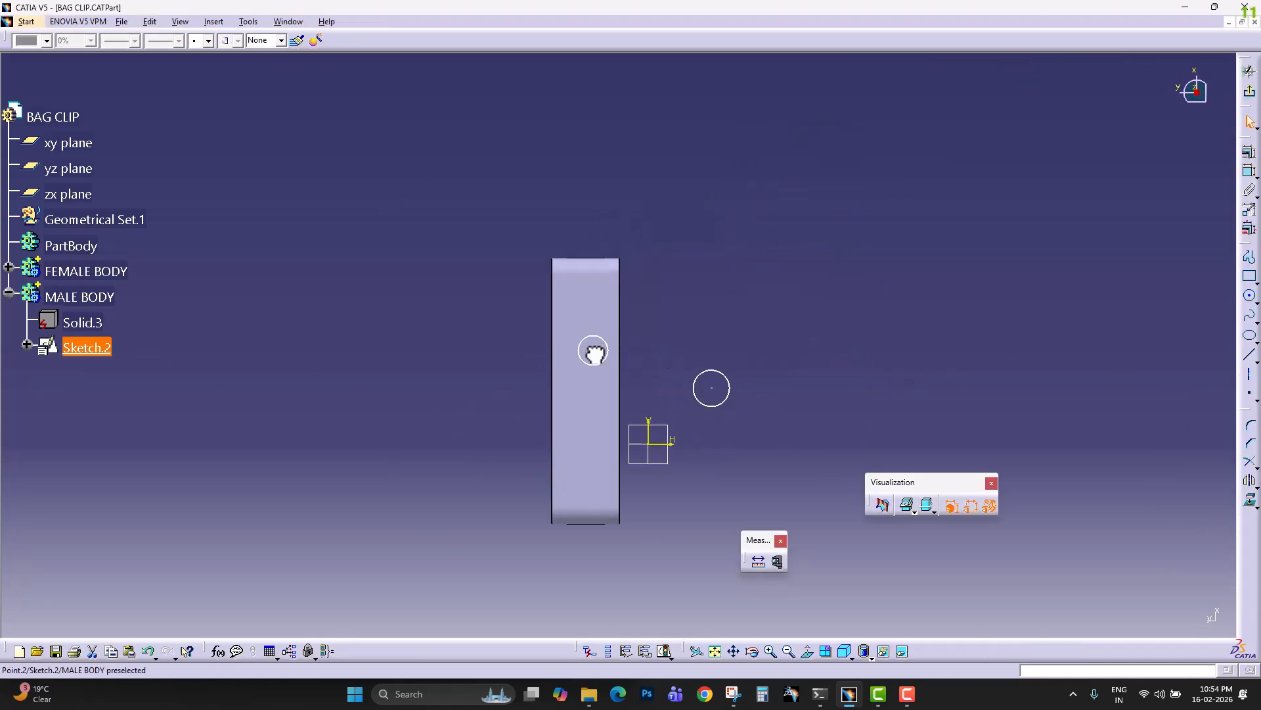
{"action": "left_click", "coordinate": [706, 385]}
{"action": "left_click_drag", "start_coordinate": [716, 388], "coordinate": [602, 381]}
{"action": "left_click", "coordinate": [732, 365]}
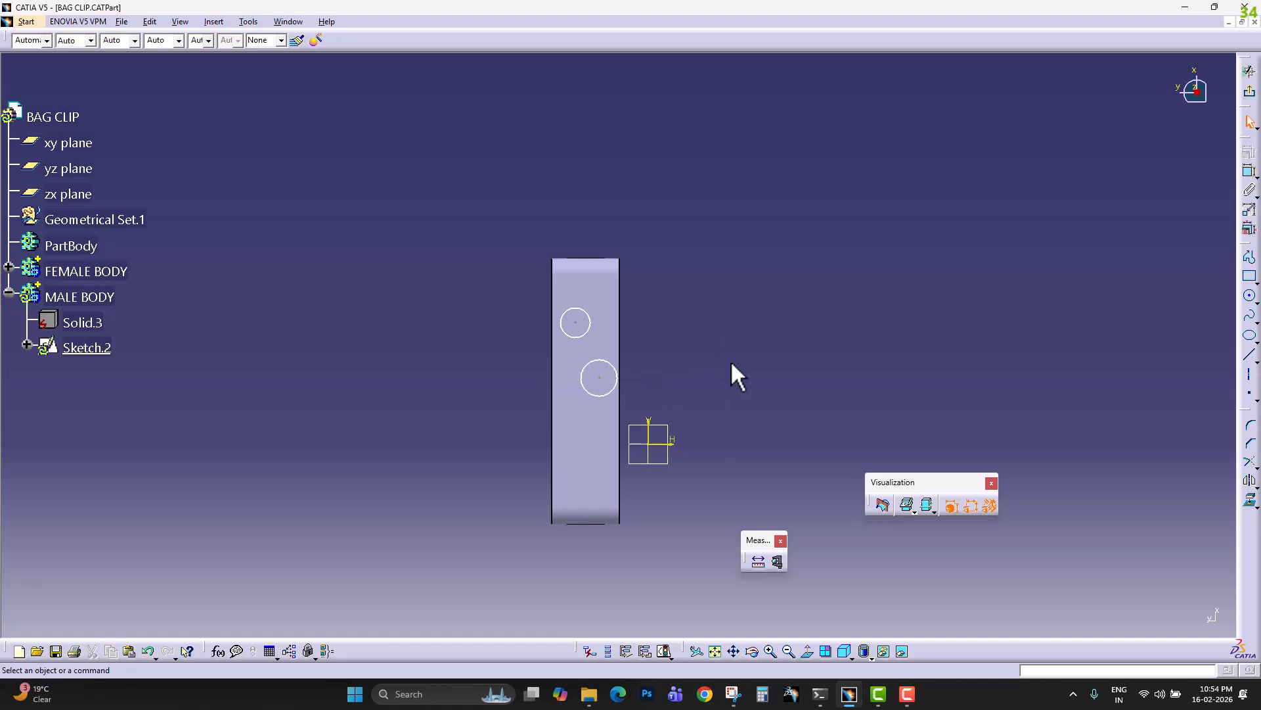
{"action": "left_click", "coordinate": [1249, 209]}
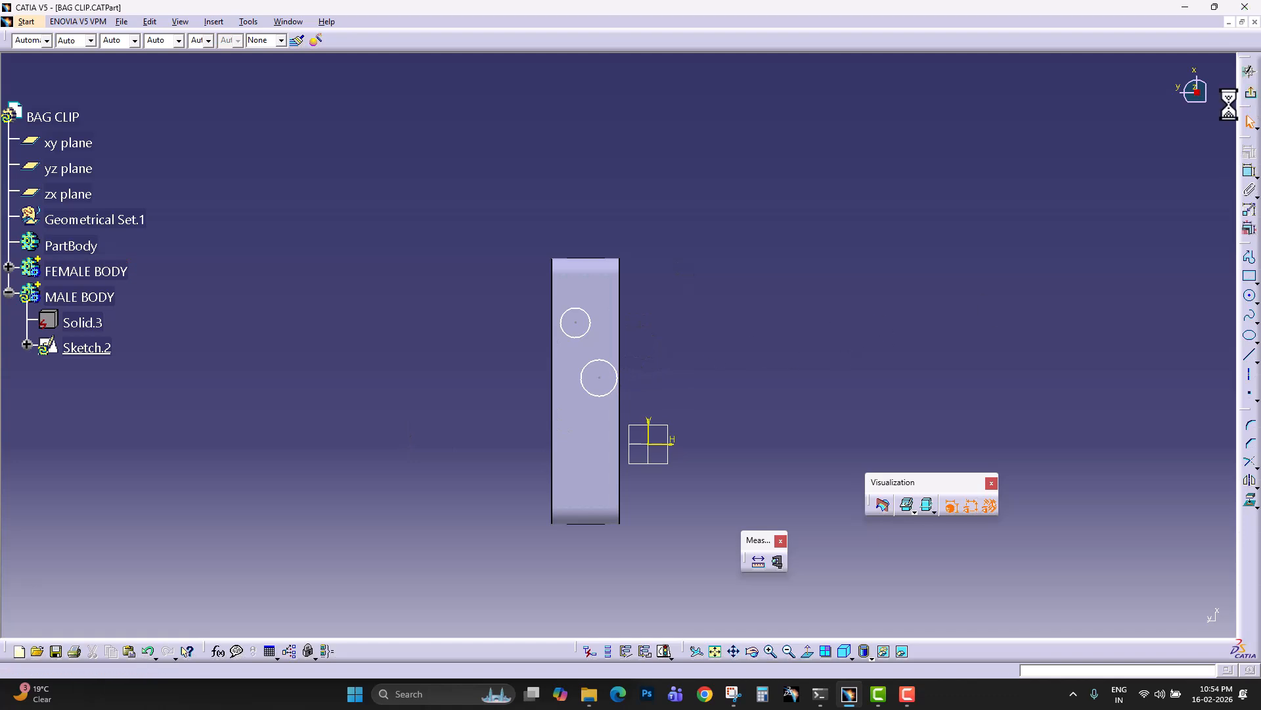
{"action": "left_click", "coordinate": [1250, 96]}
{"action": "middle_click_drag", "start_coordinate": [663, 363], "coordinate": [744, 360]}
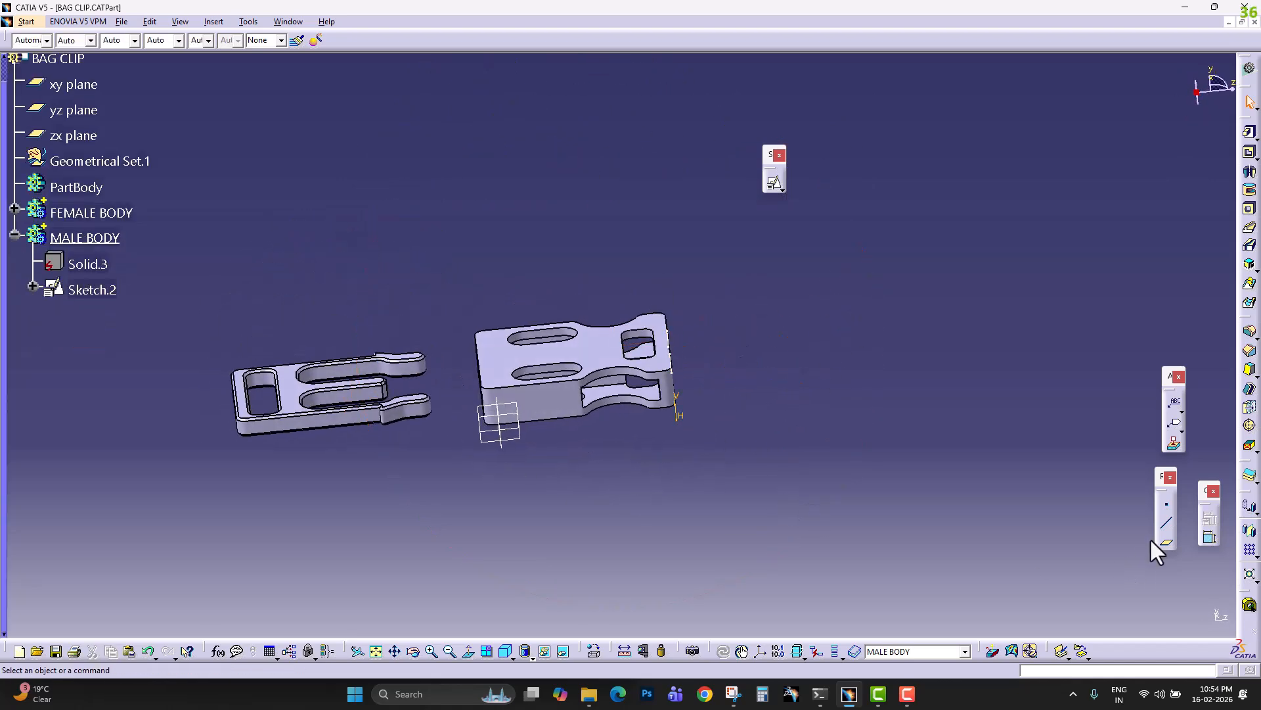
Step: Create a reference plane offset from the yz plane, positioned clear of the clip bodies
{"action": "left_click", "coordinate": [1170, 543]}
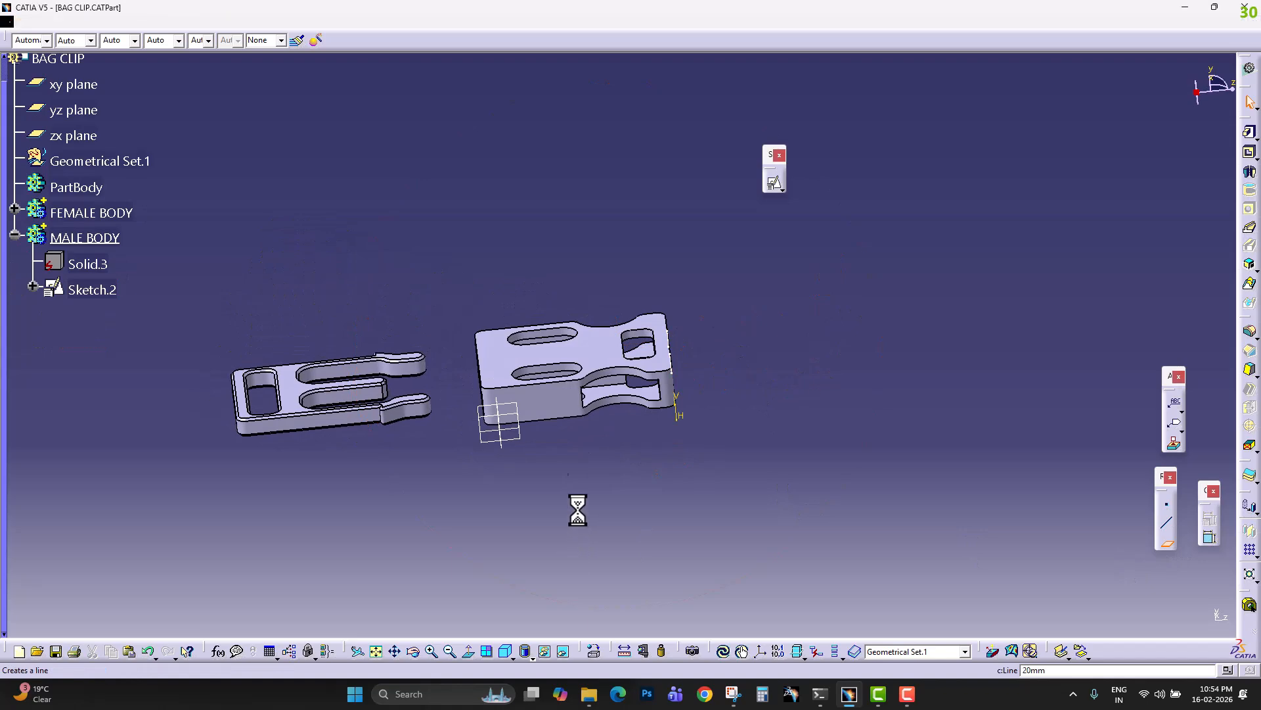
{"action": "left_click", "coordinate": [505, 442]}
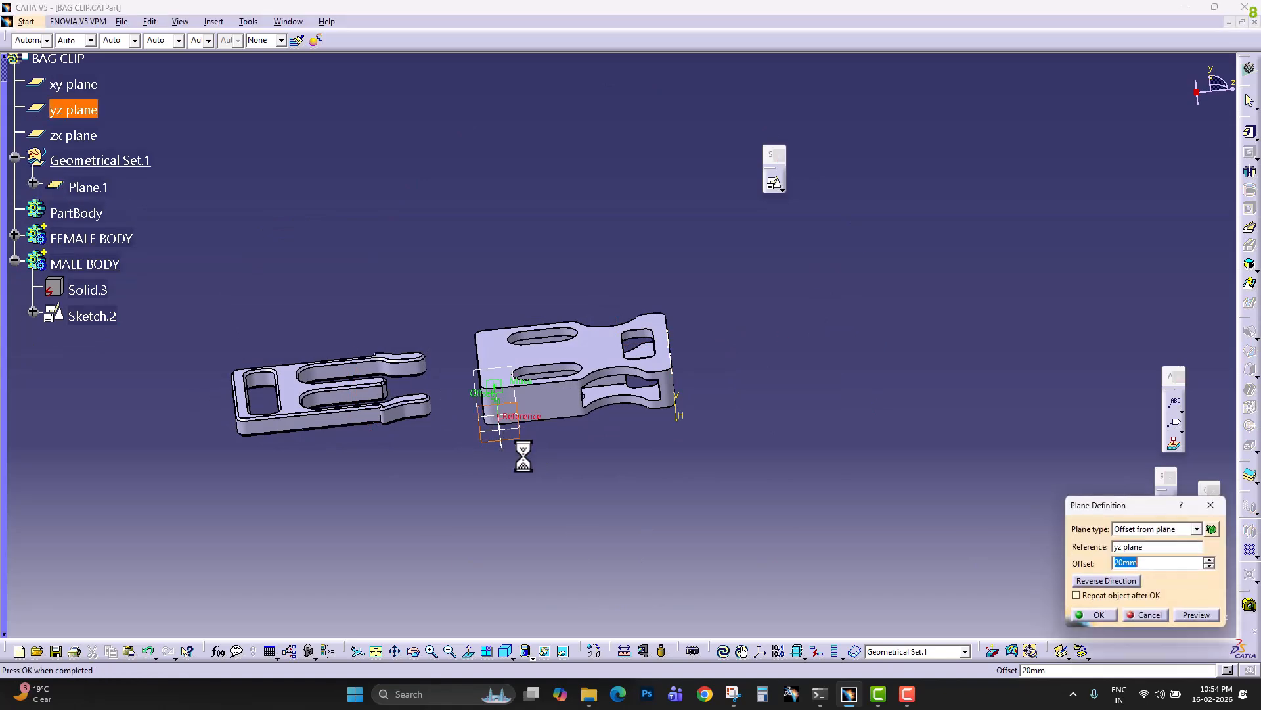
{"action": "middle_click_drag", "start_coordinate": [521, 451], "coordinate": [693, 428]}
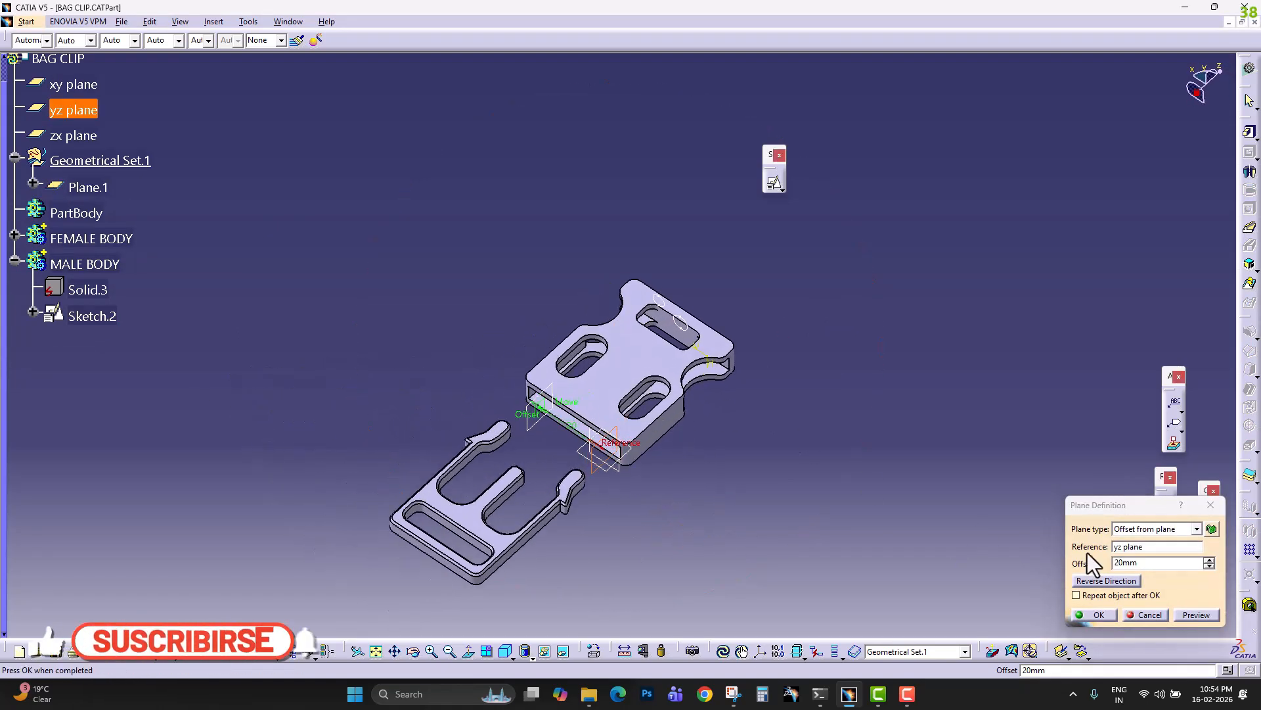
{"action": "double_click", "coordinate": [1166, 563]}
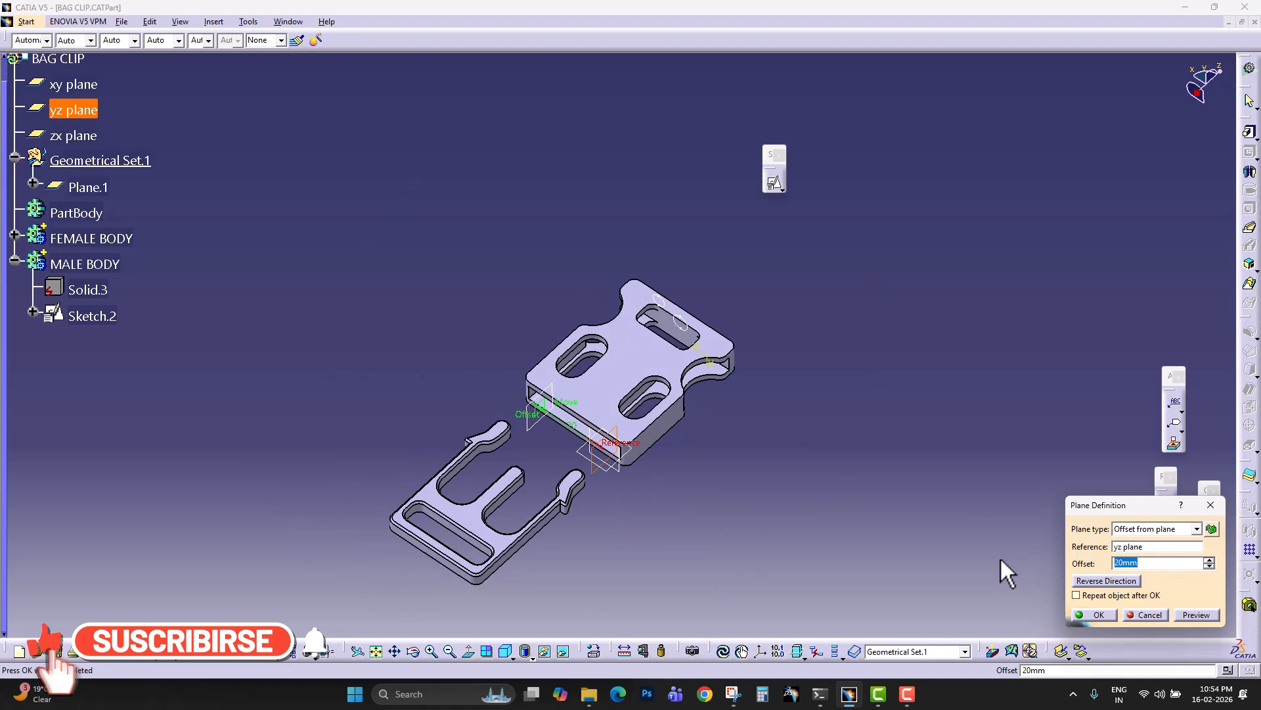
{"action": "key", "text": "Return"}
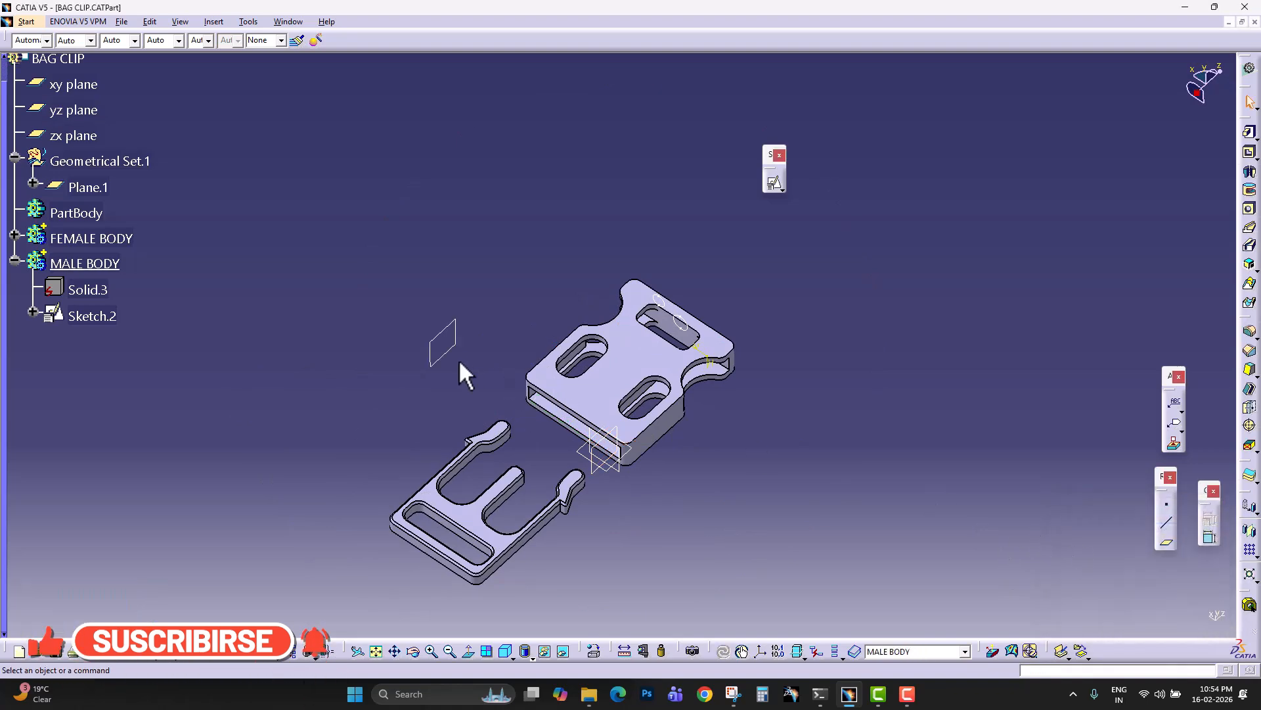
Step: Hide the xy, yz and zx reference planes so only the new offset plane stays displayed
{"action": "middle_click_drag", "start_coordinate": [459, 369], "coordinate": [579, 457]}
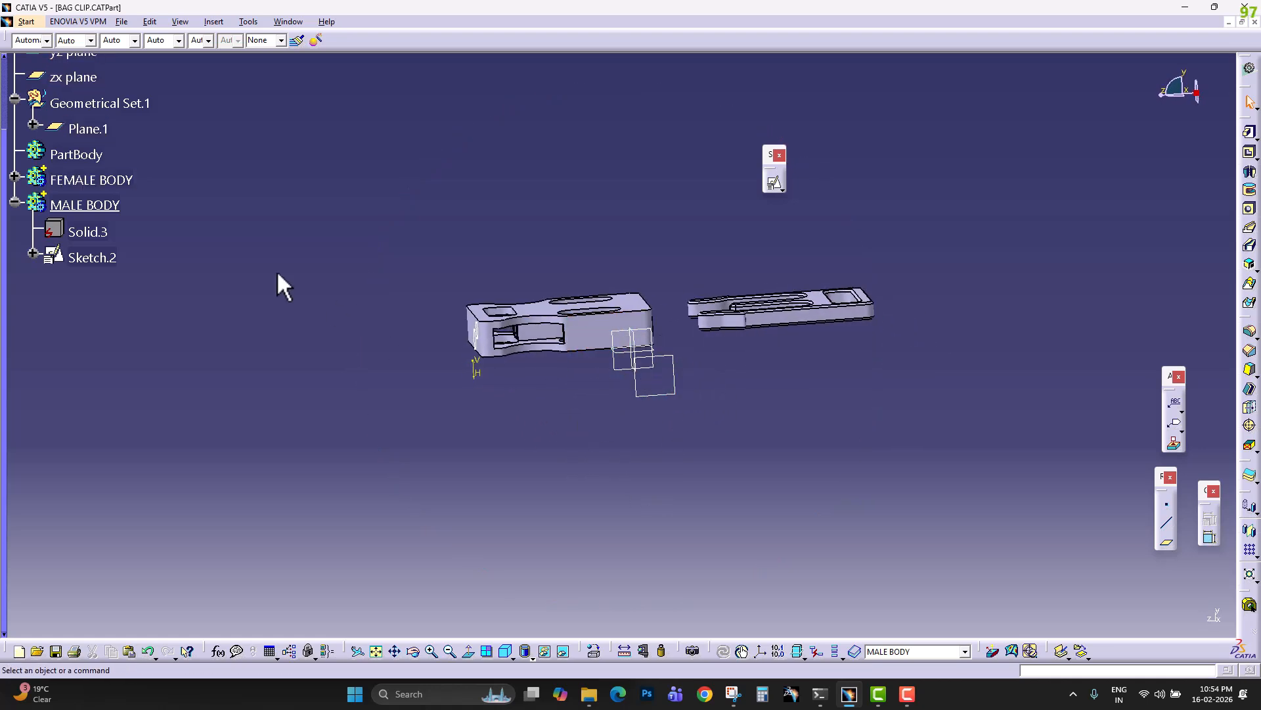
{"action": "scroll", "coordinate": [198, 282], "scroll_direction": "up", "scroll_amount": 3}
{"action": "left_click", "coordinate": [67, 145]}
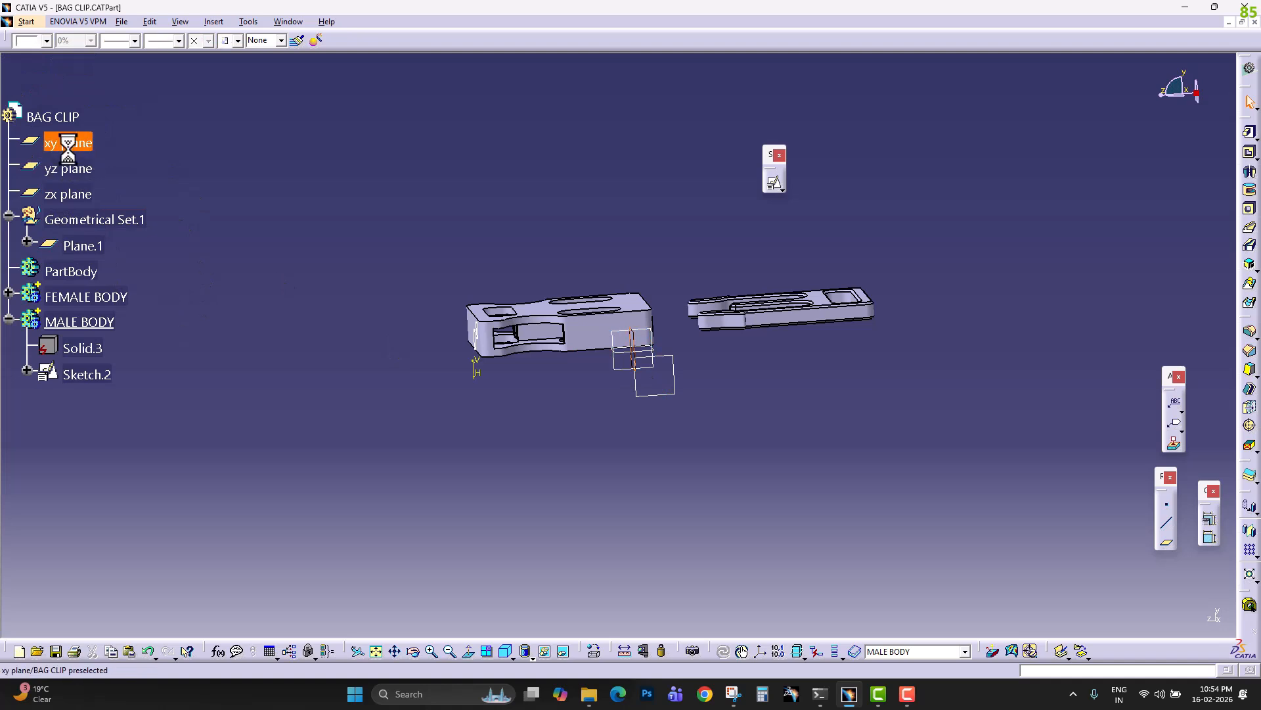
{"action": "key", "text": "space"}
{"action": "left_click", "coordinate": [68, 166]}
{"action": "key", "text": "space"}
{"action": "left_click", "coordinate": [80, 198]}
{"action": "key", "text": "space"}
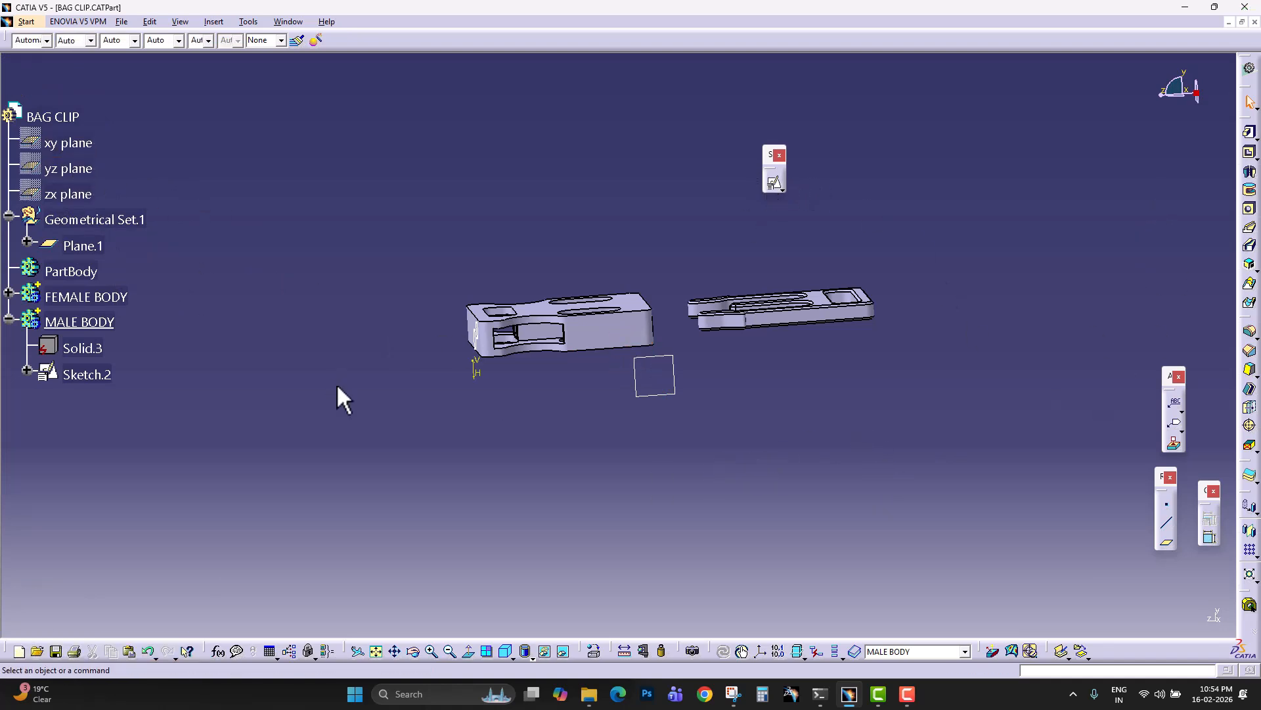
Step: Change the support of Sketch.2 to the new offset plane, keeping the Positioned type, and confirm
{"action": "right_click", "coordinate": [95, 376]}
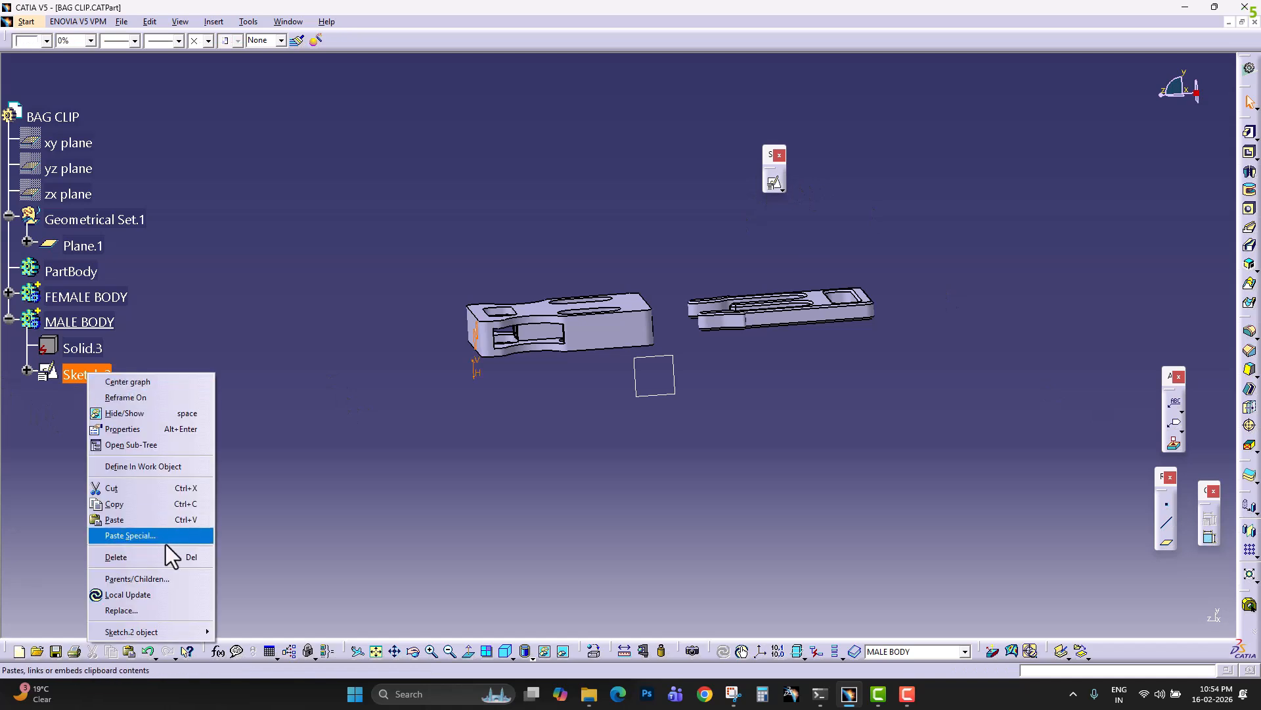
{"action": "mouse_move", "coordinate": [199, 632]}
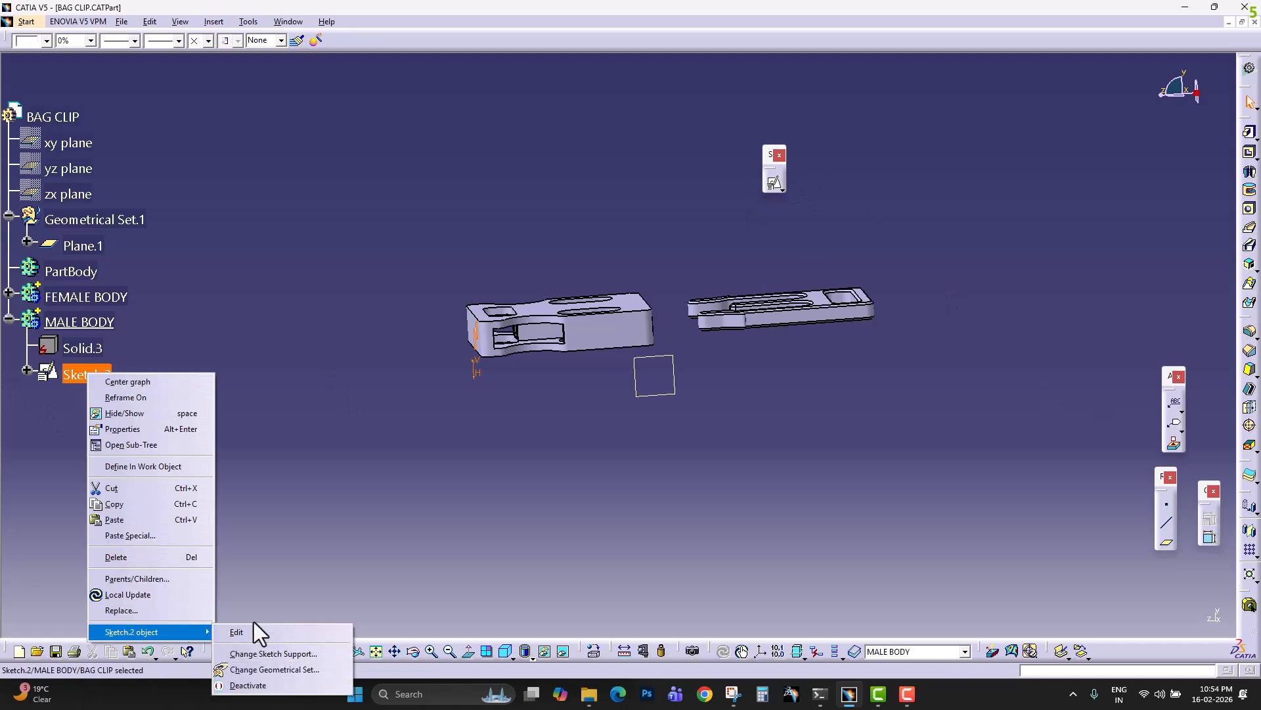
{"action": "left_click", "coordinate": [282, 654]}
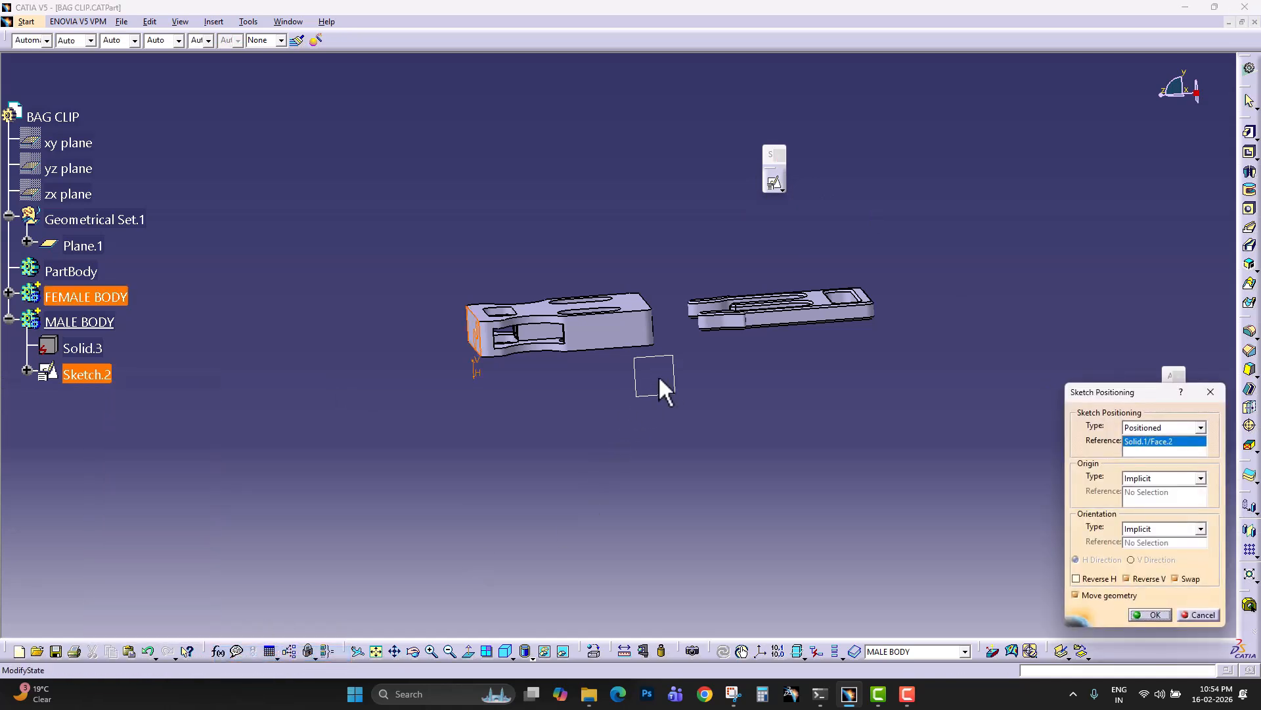
{"action": "left_click", "coordinate": [641, 393]}
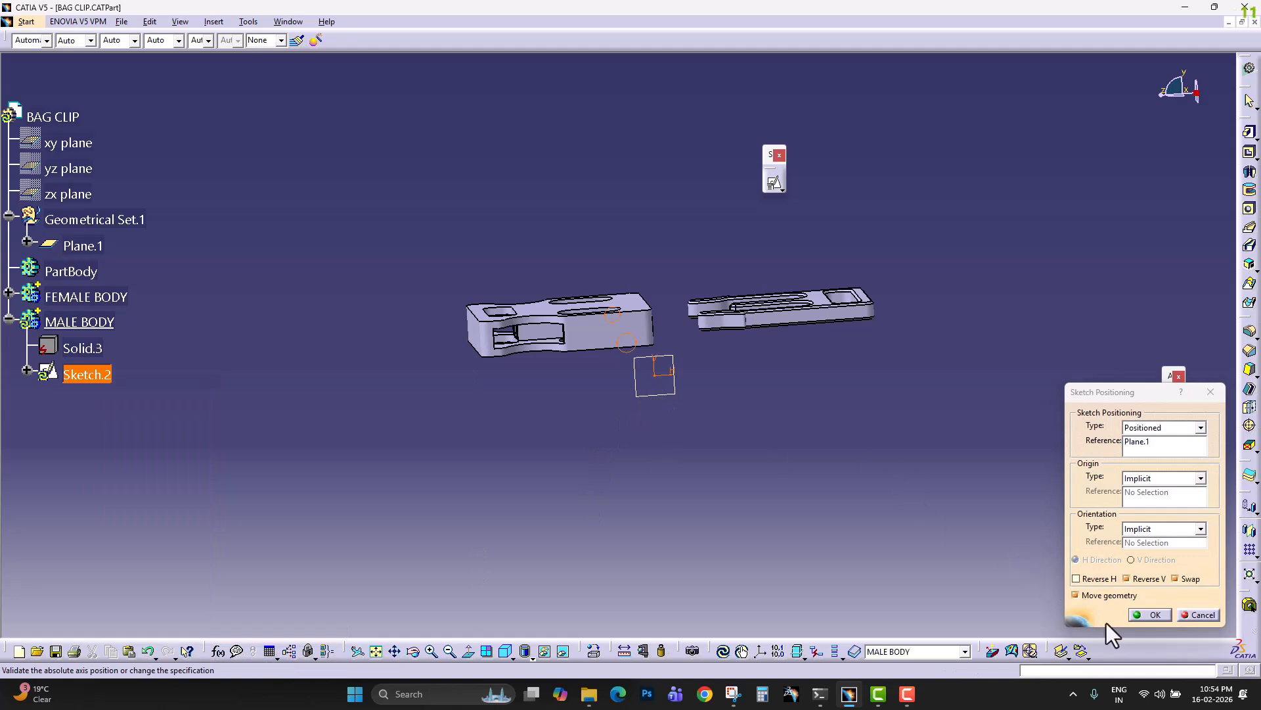
{"action": "left_click", "coordinate": [1147, 616]}
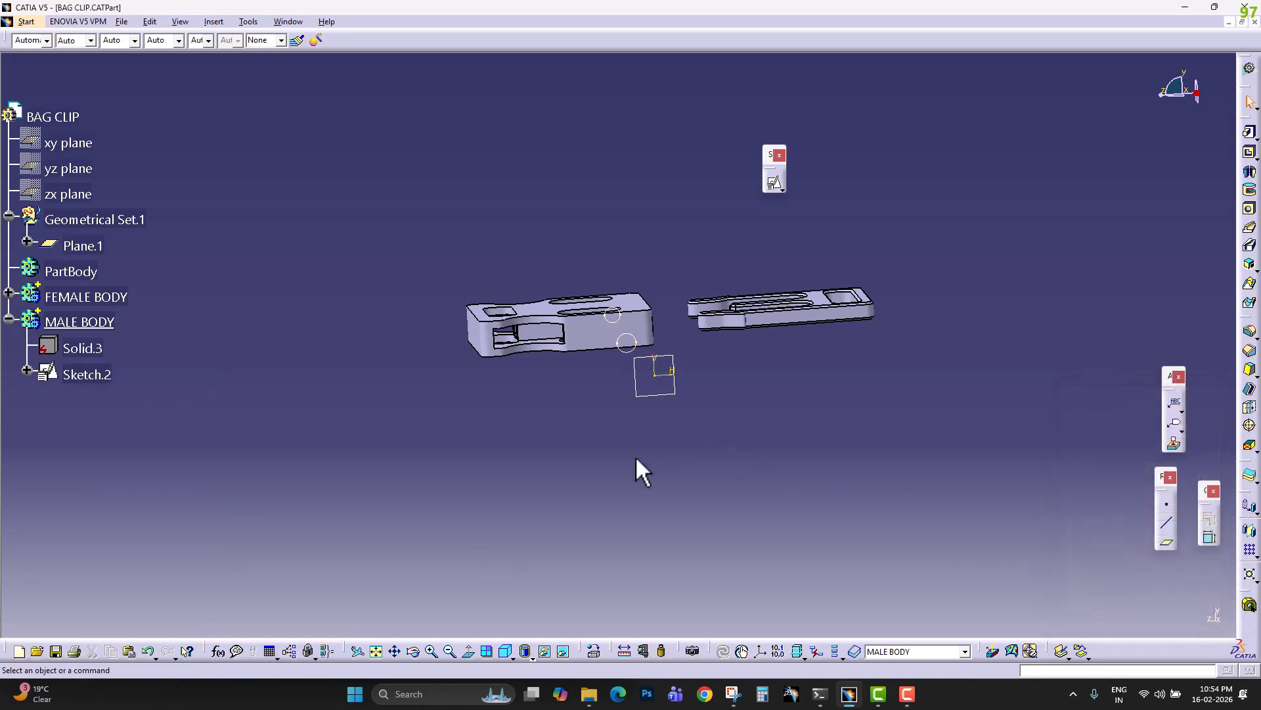
Step: Examine where the circles of Sketch.2 lie on the offset plane relative to the female body's side face
{"action": "middle_click_drag", "start_coordinate": [648, 451], "coordinate": [651, 503]}
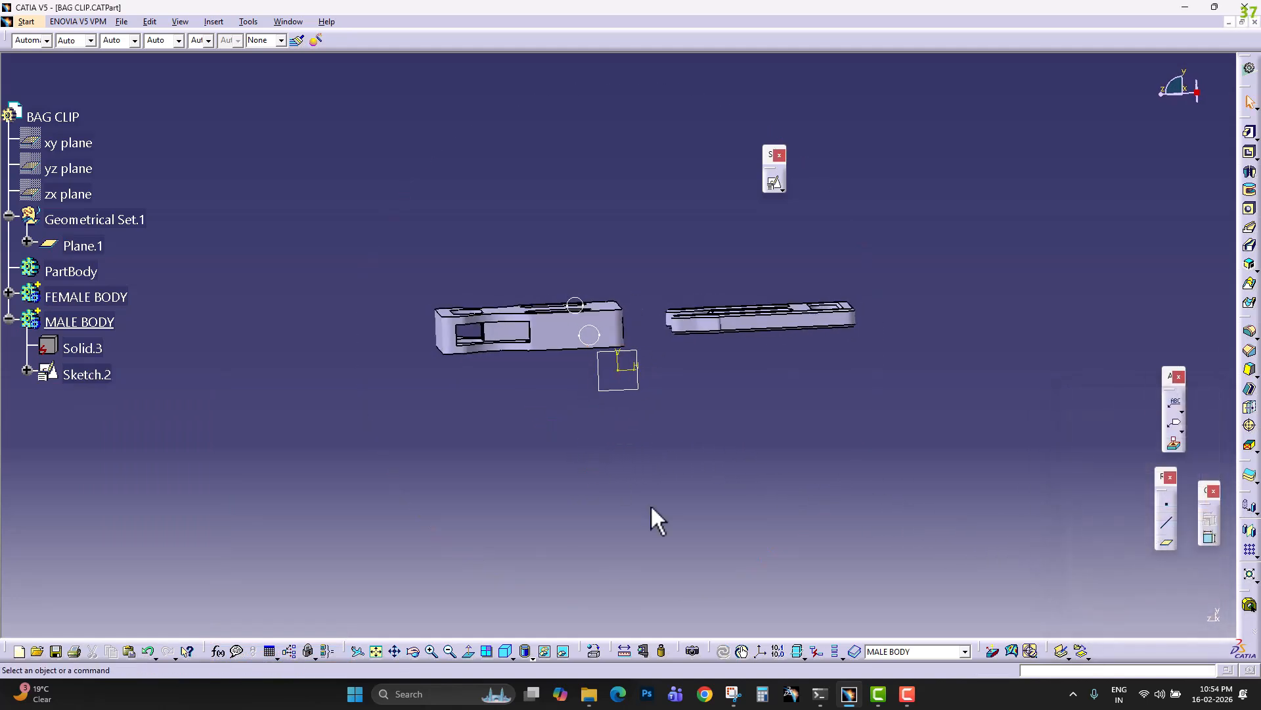
{"action": "left_click", "coordinate": [470, 651]}
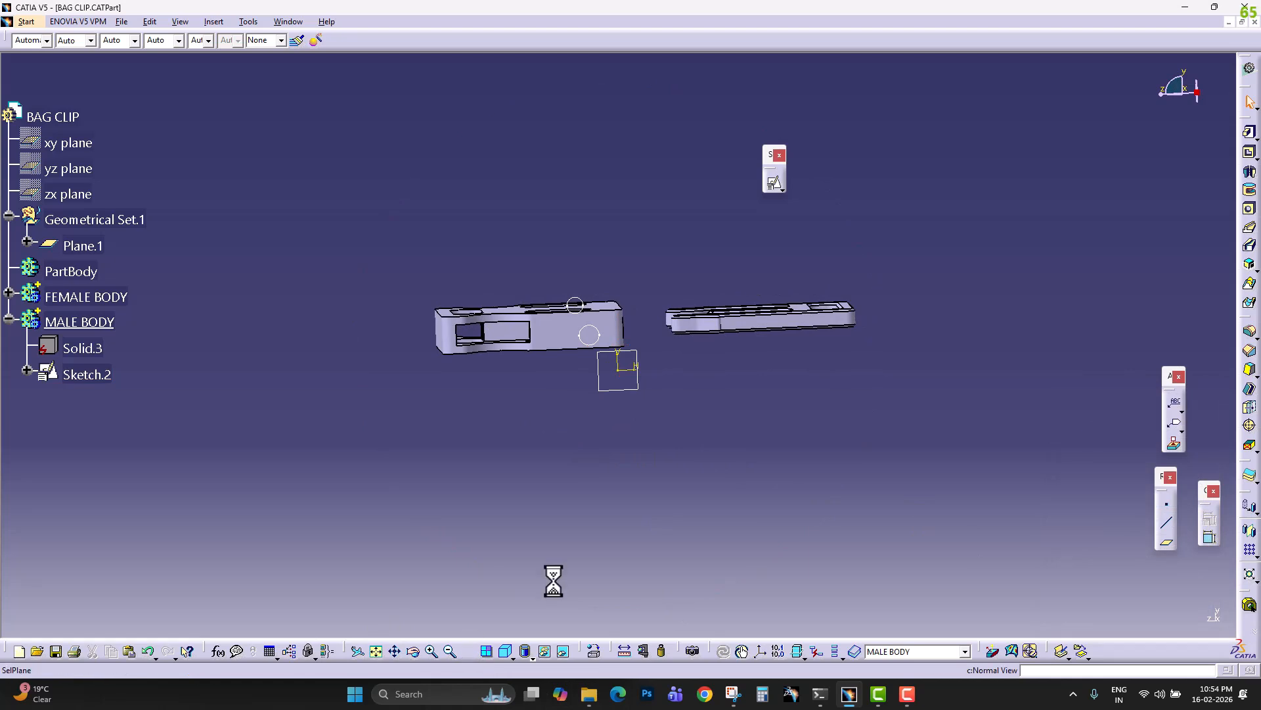
{"action": "left_click", "coordinate": [519, 337]}
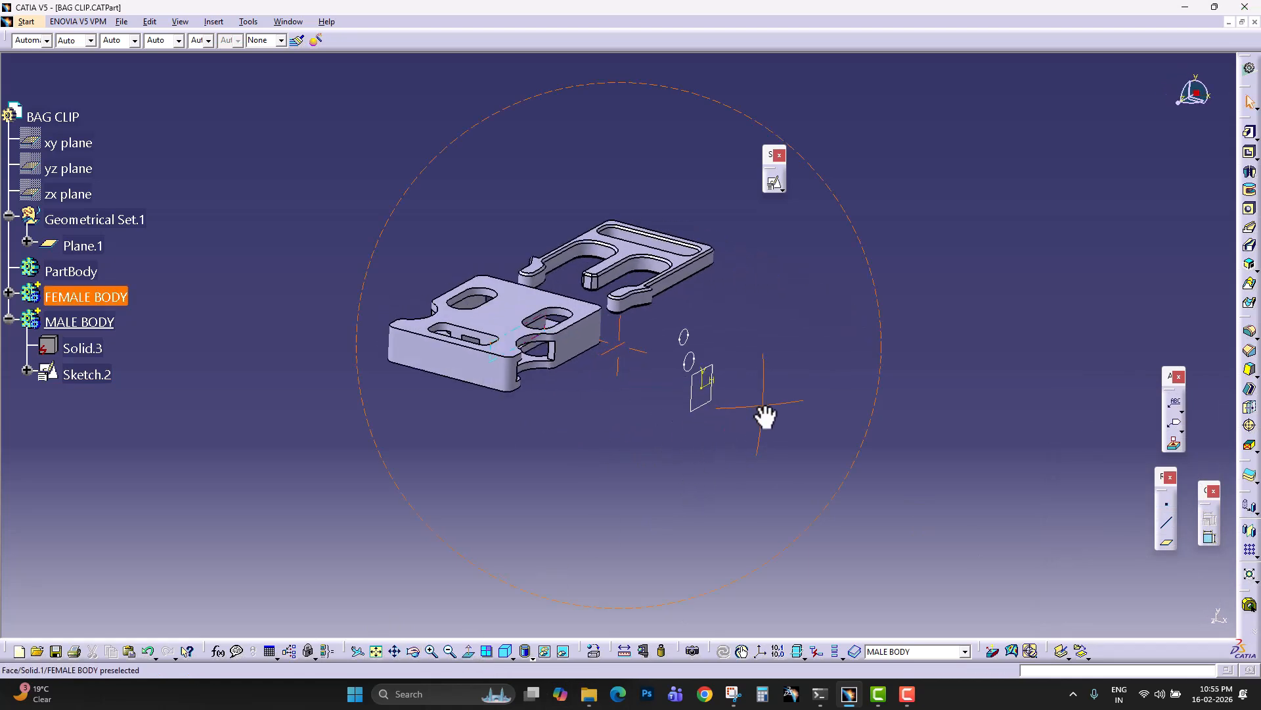
{"action": "middle_click_drag", "start_coordinate": [679, 463], "coordinate": [532, 408]}
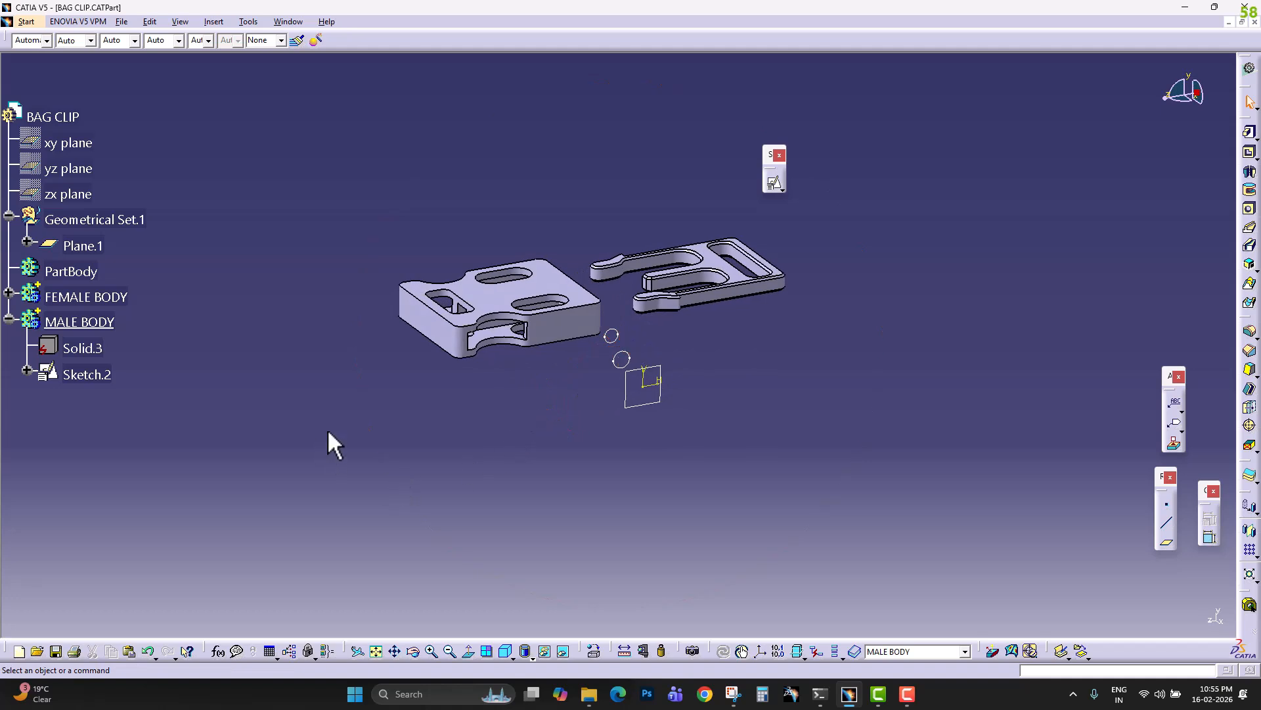
{"action": "right_click", "coordinate": [84, 375]}
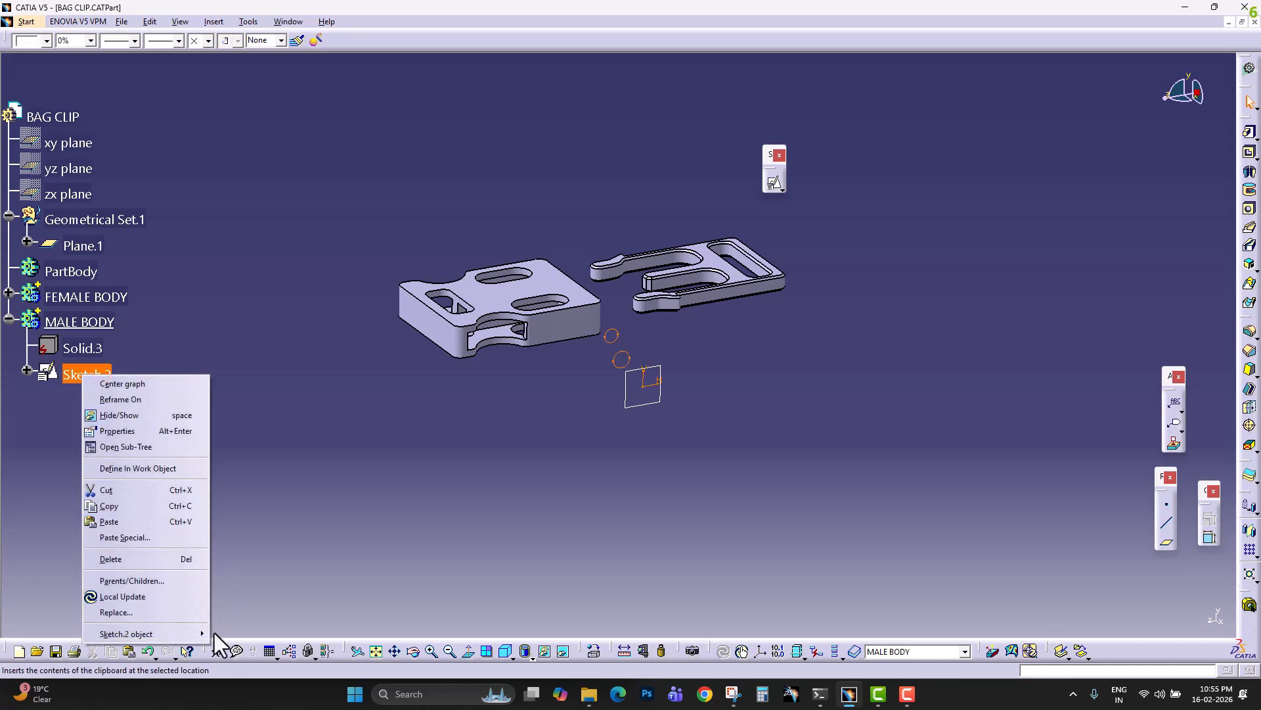
{"action": "mouse_move", "coordinate": [197, 635]}
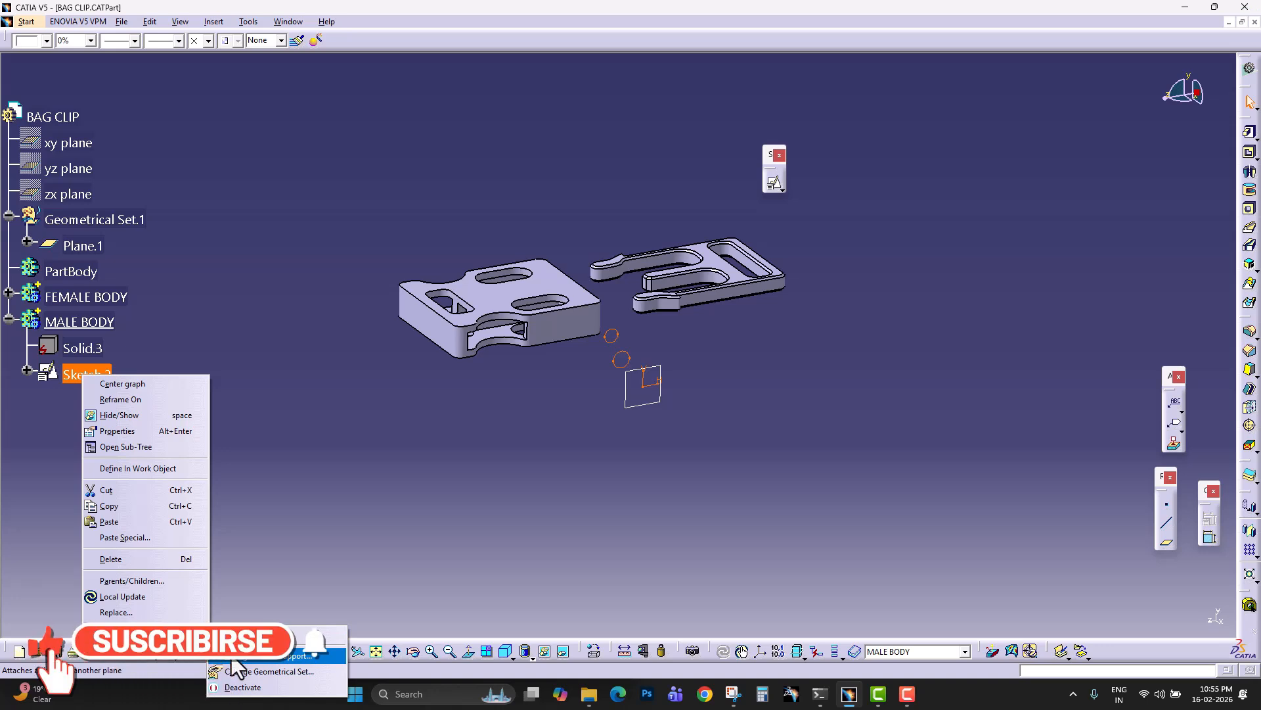
{"action": "left_click", "coordinate": [337, 500]}
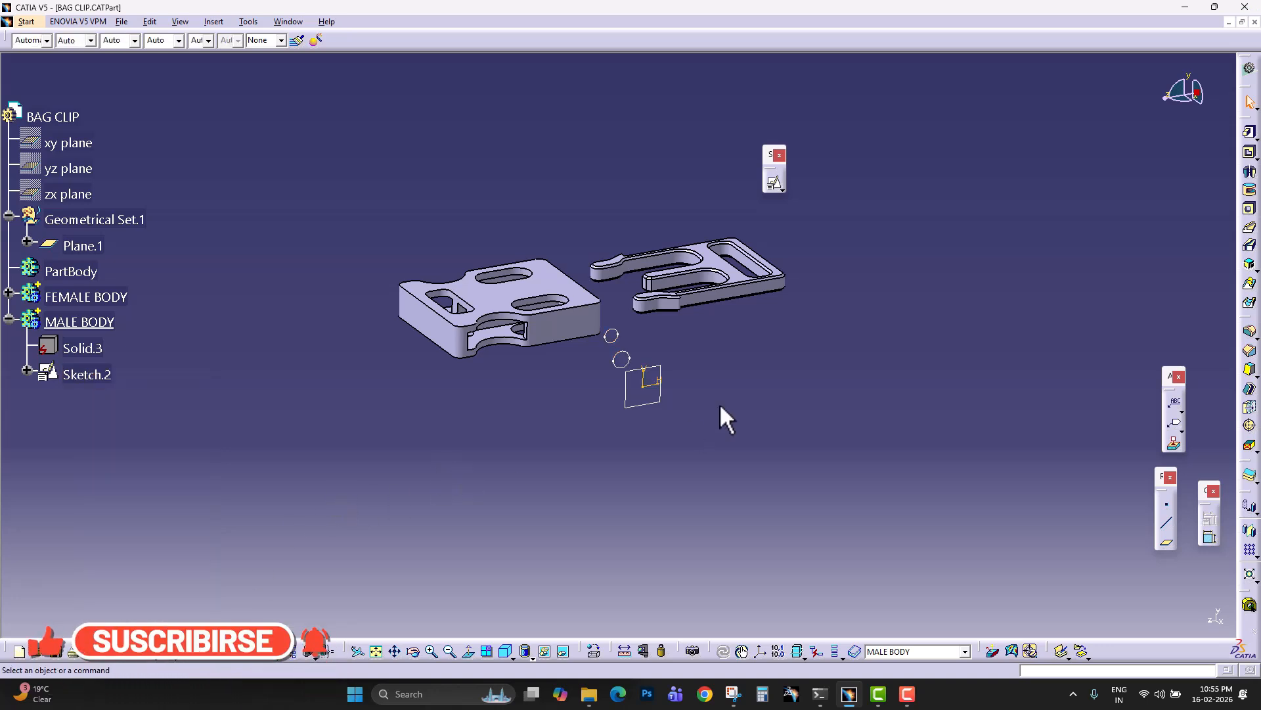
{"action": "middle_click_drag", "start_coordinate": [722, 417], "coordinate": [636, 384]}
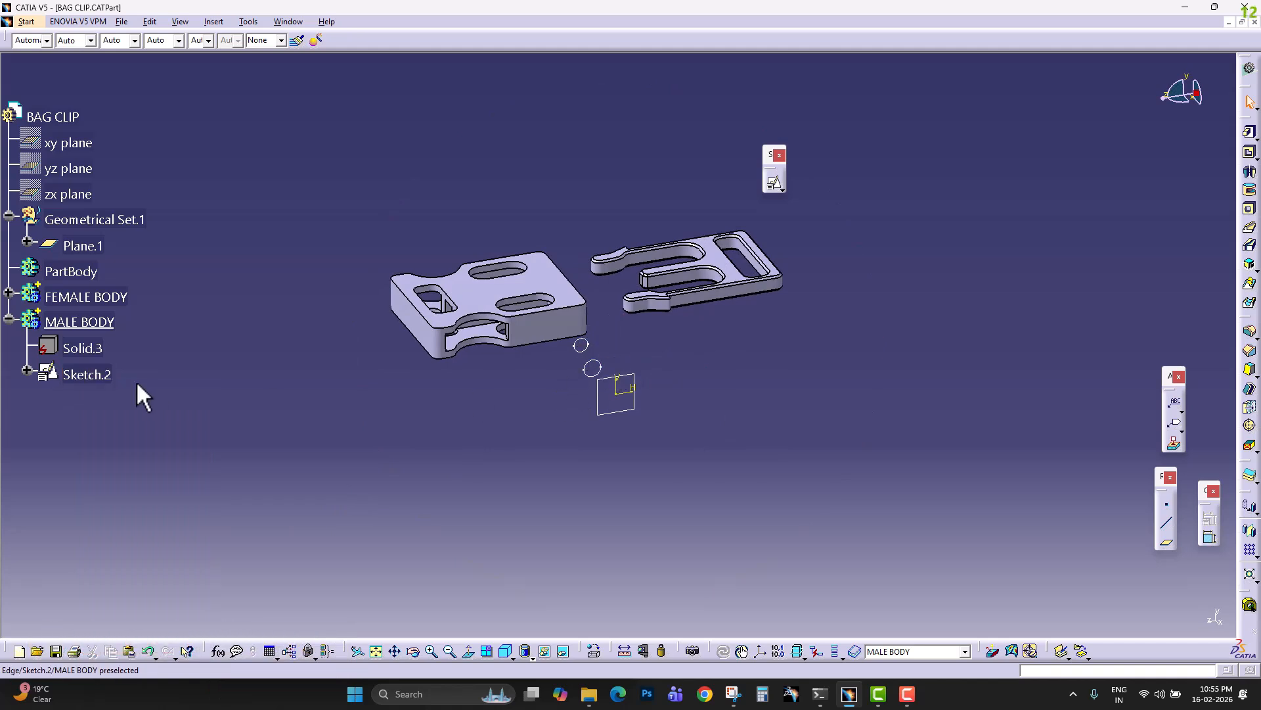
{"action": "scroll", "coordinate": [62, 366], "scroll_direction": "down", "scroll_amount": 2}
{"action": "right_click", "coordinate": [85, 257]}
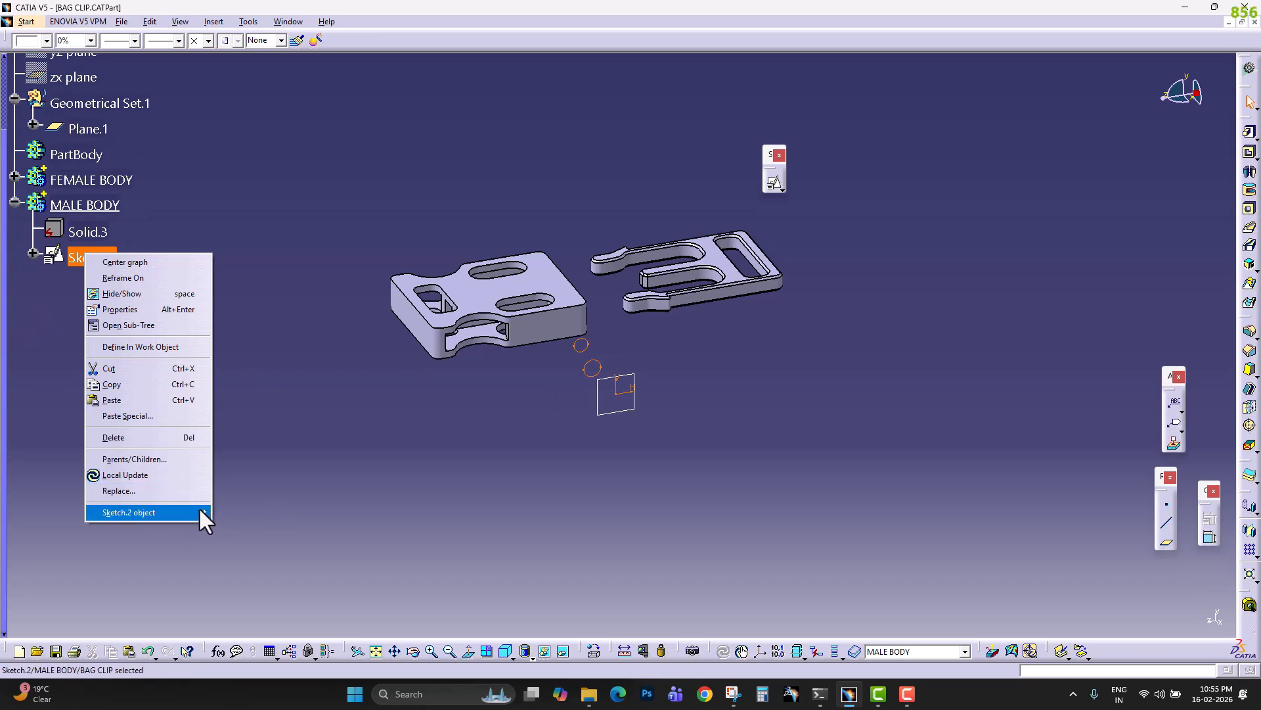
{"action": "mouse_move", "coordinate": [198, 511]}
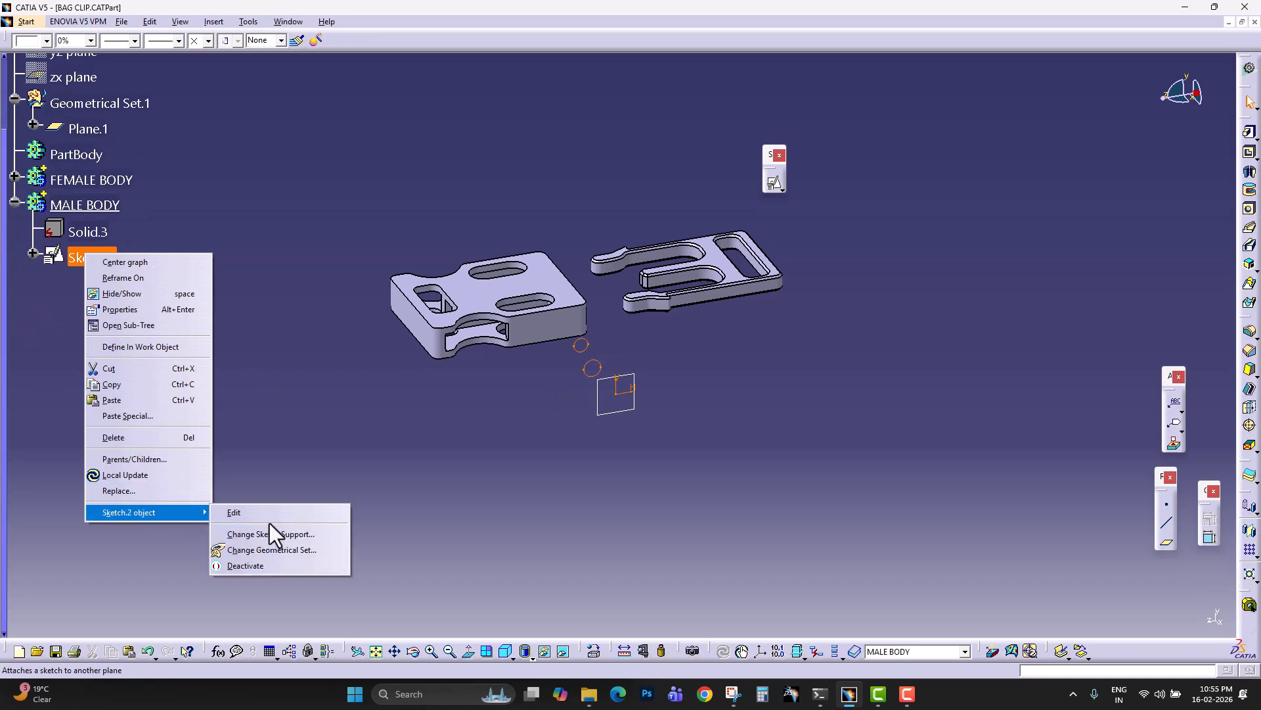
{"action": "left_click", "coordinate": [270, 524]}
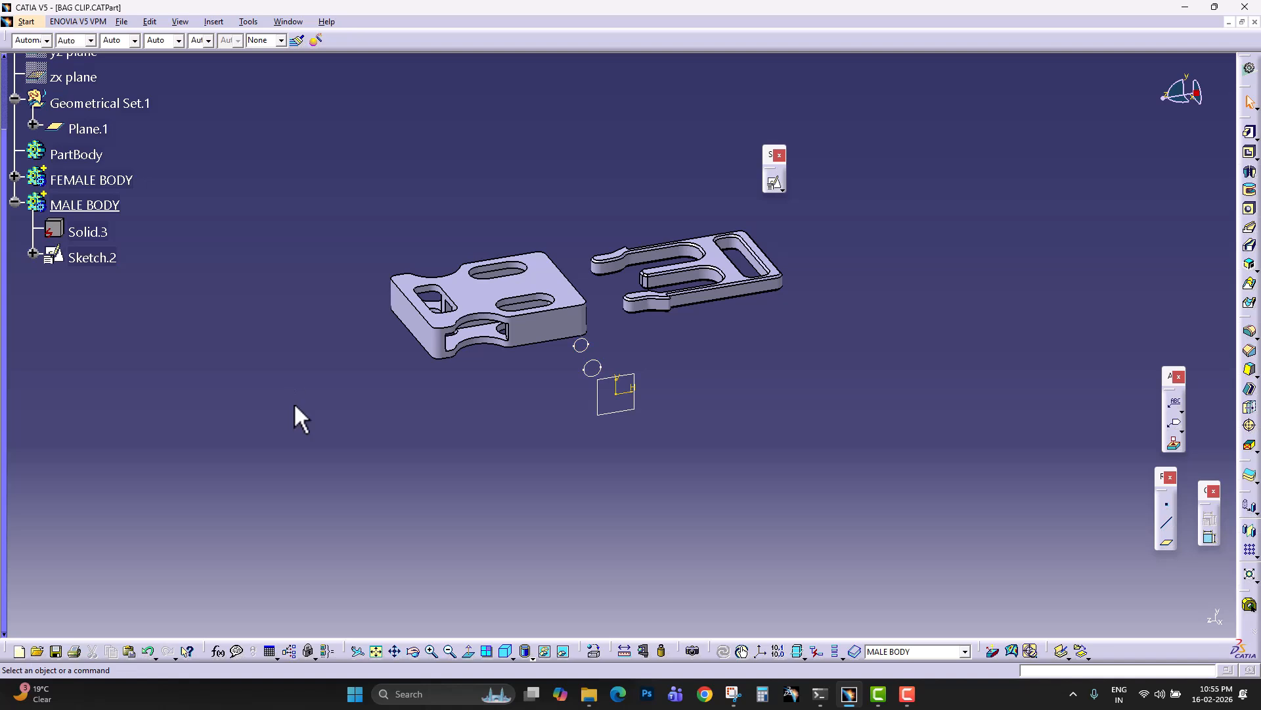
{"action": "left_click", "coordinate": [91, 258]}
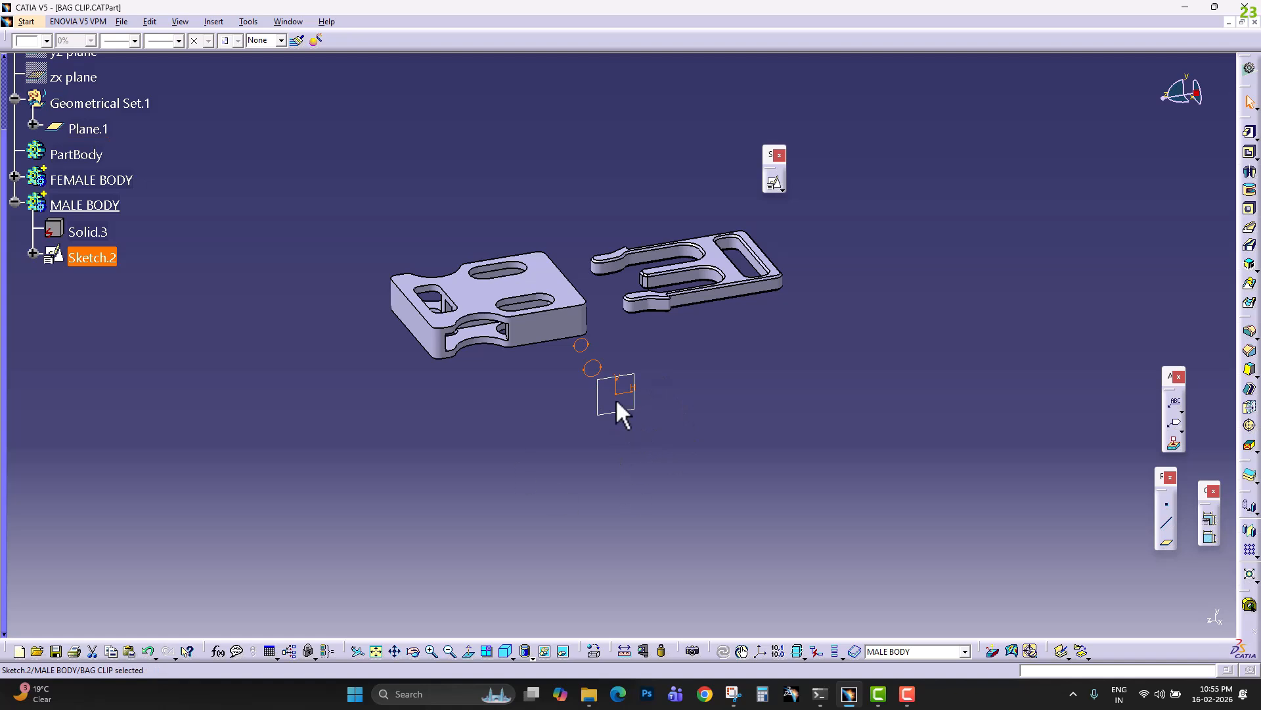
{"action": "right_click", "coordinate": [93, 257]}
{"action": "mouse_move", "coordinate": [172, 518]}
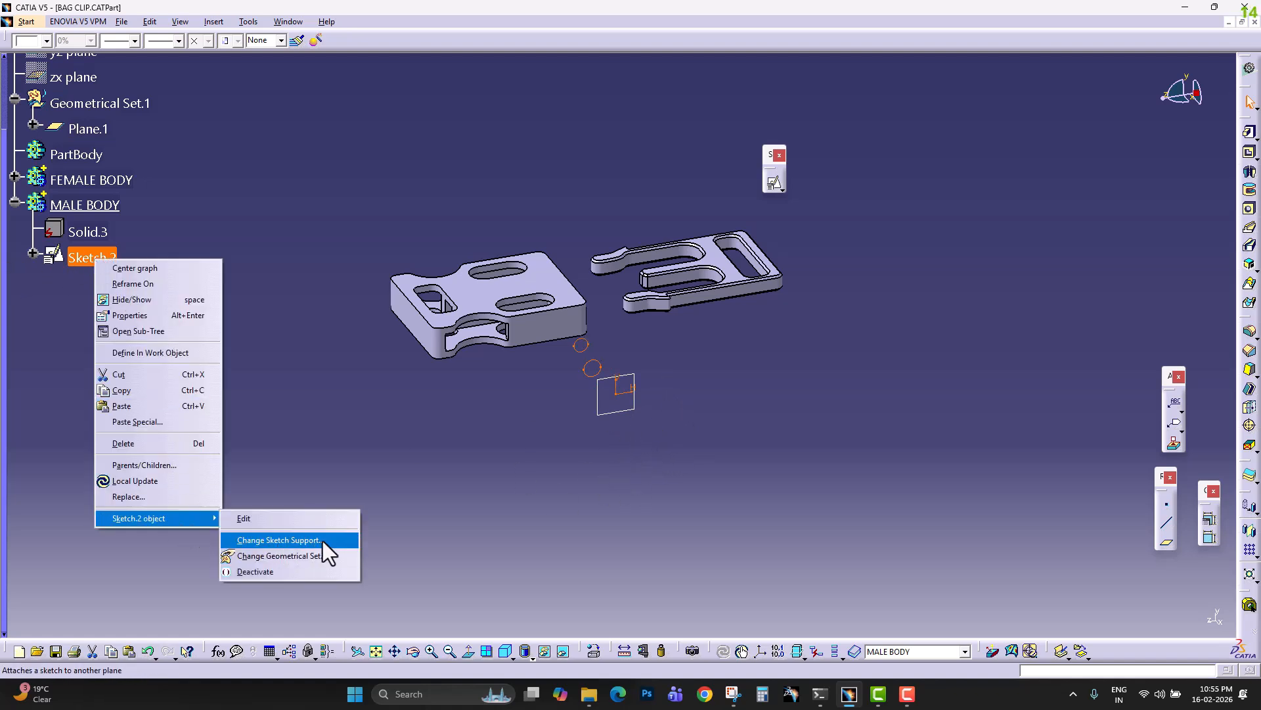
{"action": "left_click", "coordinate": [609, 398]}
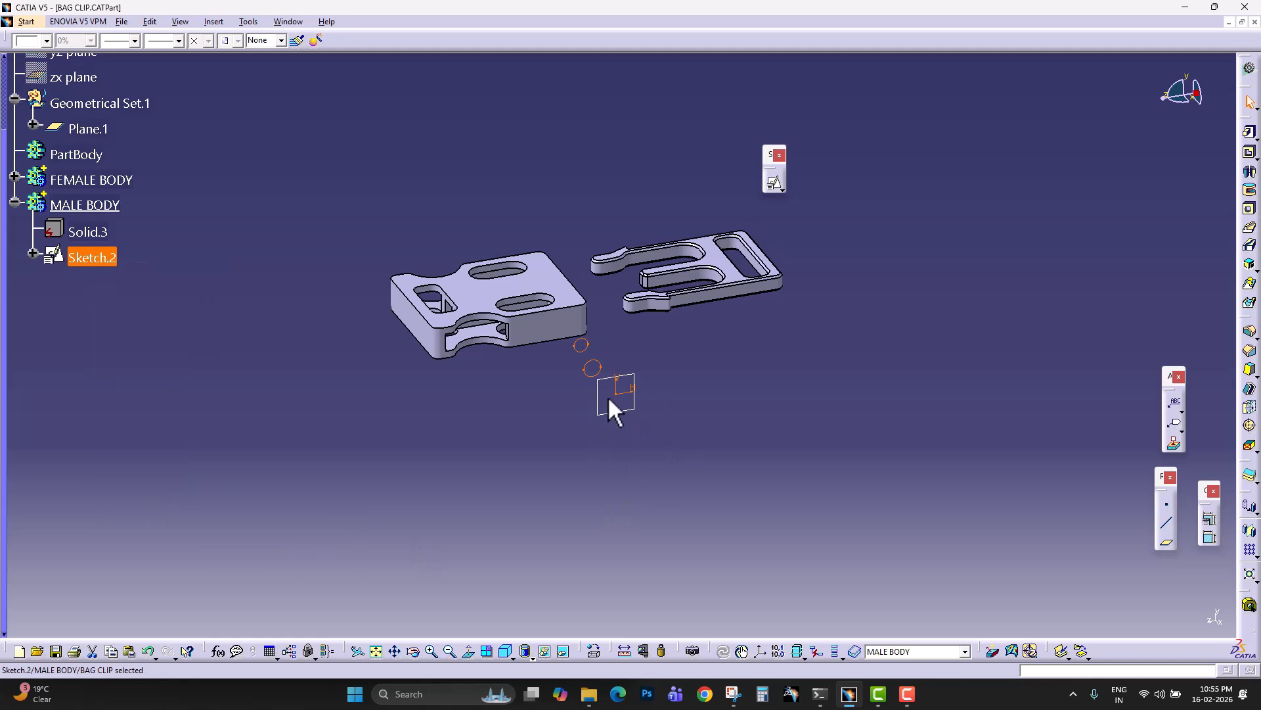
{"action": "left_click", "coordinate": [598, 396]}
{"action": "left_click", "coordinate": [543, 468]}
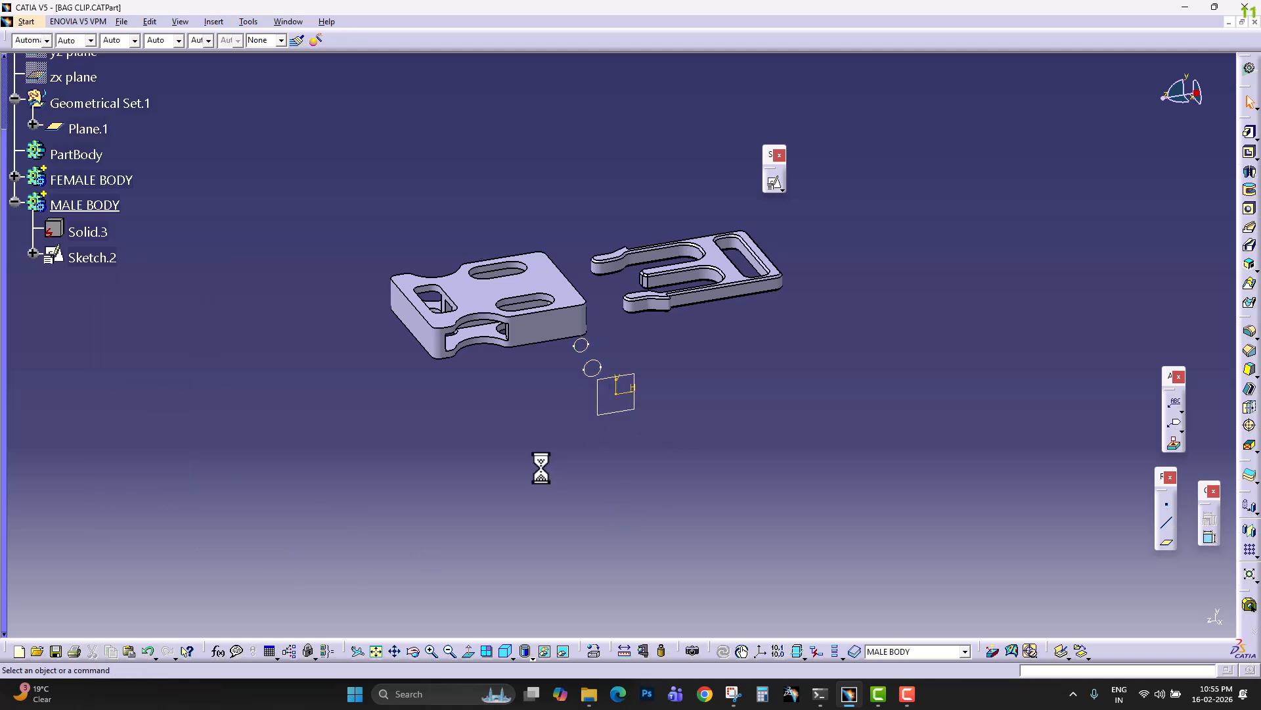
{"action": "right_click", "coordinate": [97, 256]}
{"action": "left_click", "coordinate": [307, 226]}
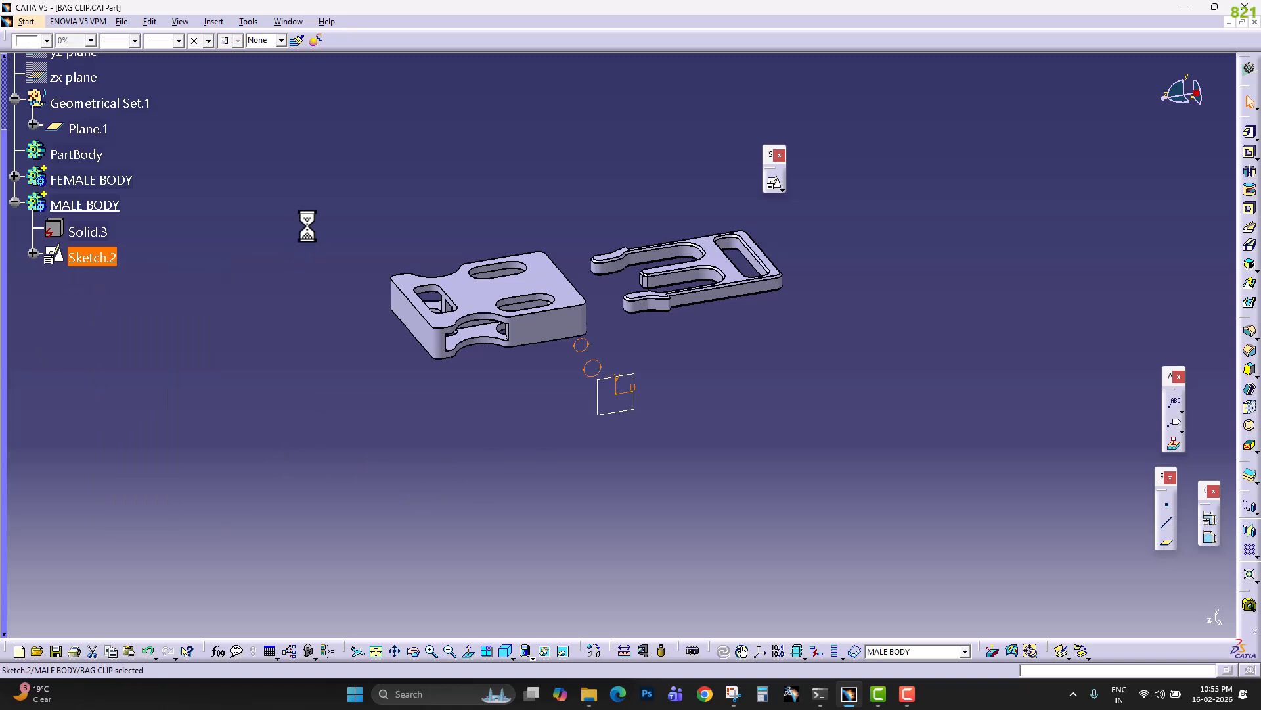
{"action": "left_click", "coordinate": [783, 190]}
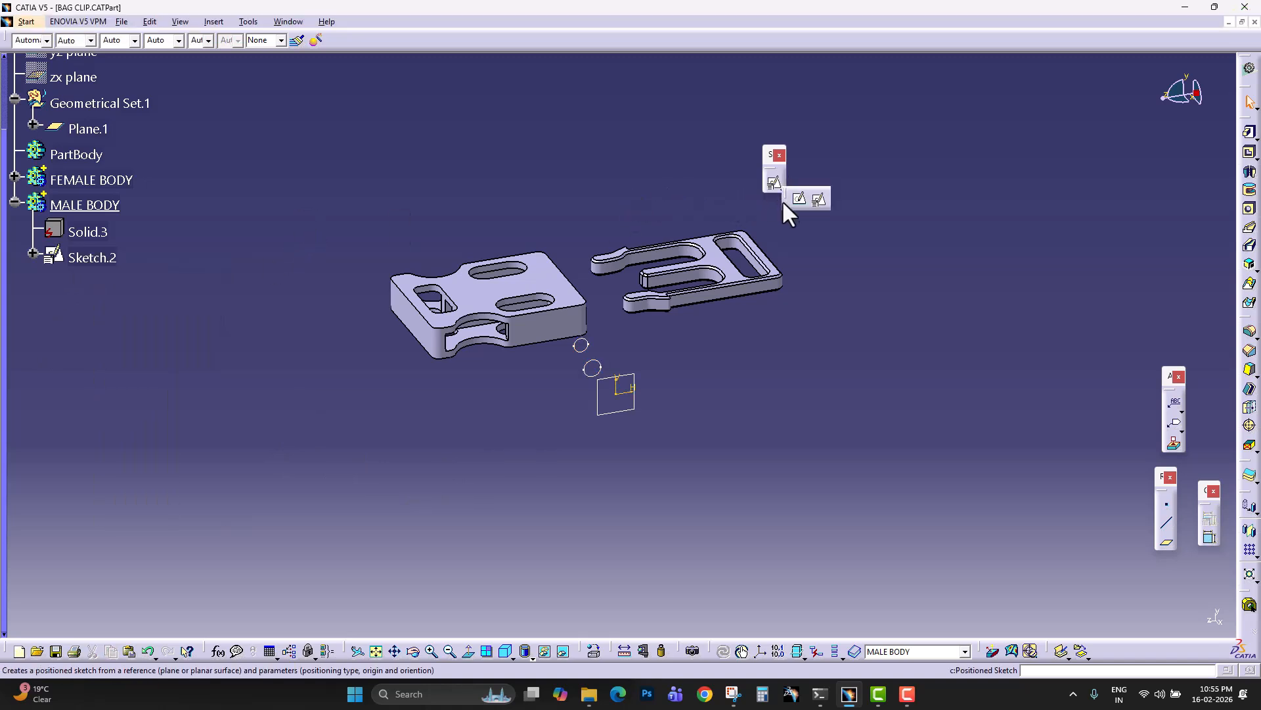
{"action": "left_click", "coordinate": [766, 410]}
Step: Create a Standard axis system without picking an origin or axes, and compare it with the sketch's origin in a side-on view
{"action": "mouse_move", "coordinate": [605, 521]}
{"action": "middle_mouse_down"}
{"action": "mouse_move", "coordinate": [589, 529]}
{"action": "mouse_move", "coordinate": [517, 444]}
{"action": "mouse_move", "coordinate": [656, 400]}
{"action": "mouse_move", "coordinate": [563, 337]}
{"action": "middle_mouse_up"}
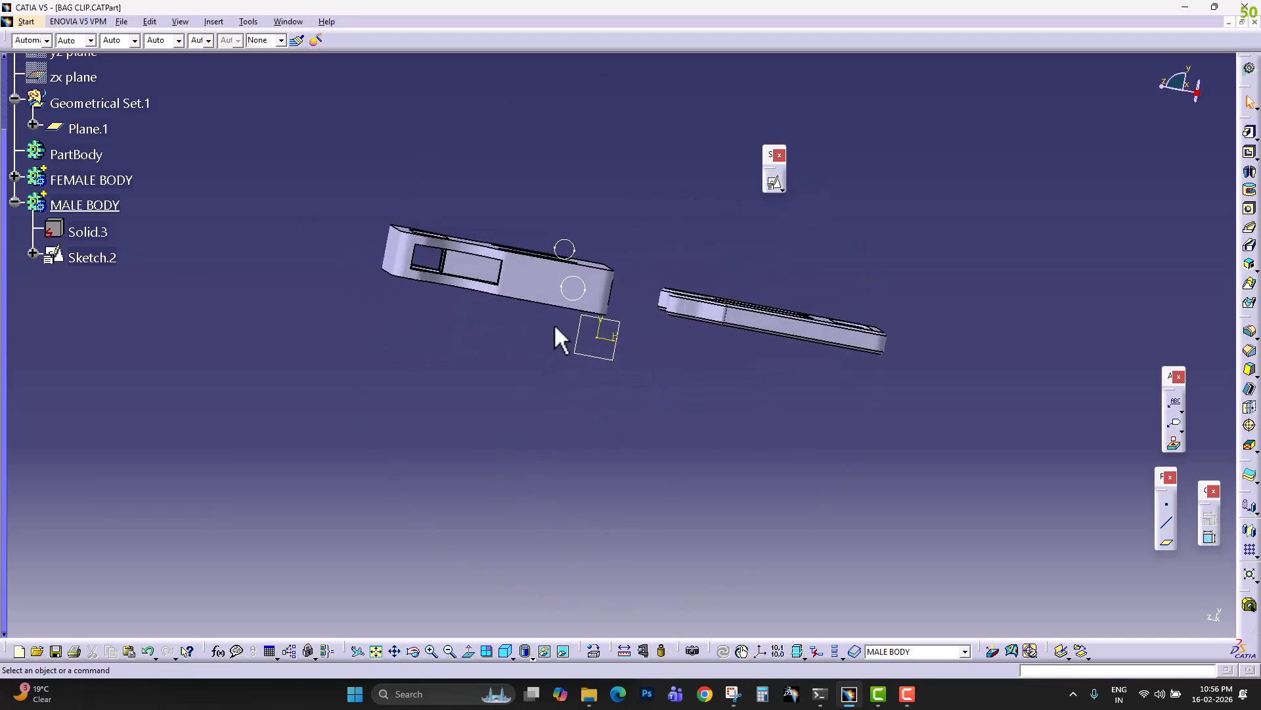
{"action": "left_click", "coordinate": [605, 342]}
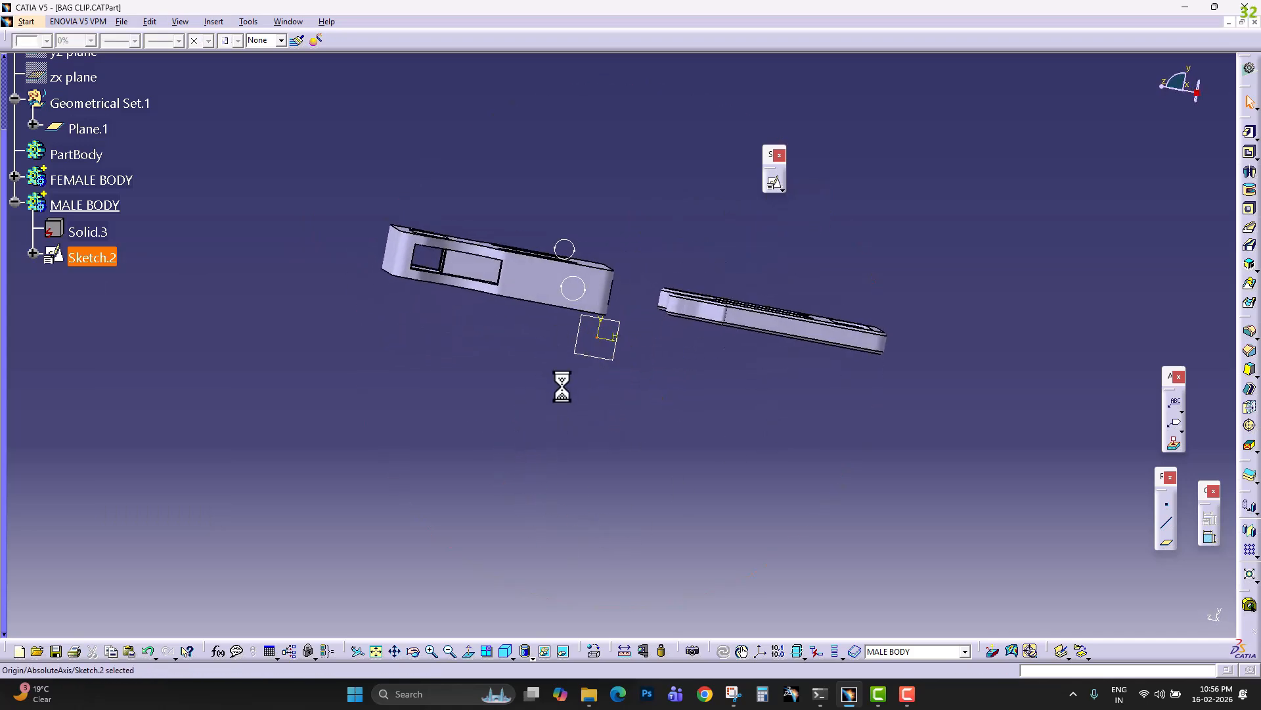
{"action": "mouse_move", "coordinate": [563, 386]}
{"action": "middle_mouse_down"}
{"action": "mouse_move", "coordinate": [492, 425]}
{"action": "mouse_move", "coordinate": [638, 435]}
{"action": "mouse_move", "coordinate": [696, 420]}
{"action": "mouse_move", "coordinate": [716, 385]}
{"action": "mouse_move", "coordinate": [712, 366]}
{"action": "mouse_move", "coordinate": [671, 373]}
{"action": "mouse_move", "coordinate": [672, 384]}
{"action": "mouse_move", "coordinate": [496, 428]}
{"action": "middle_mouse_up"}
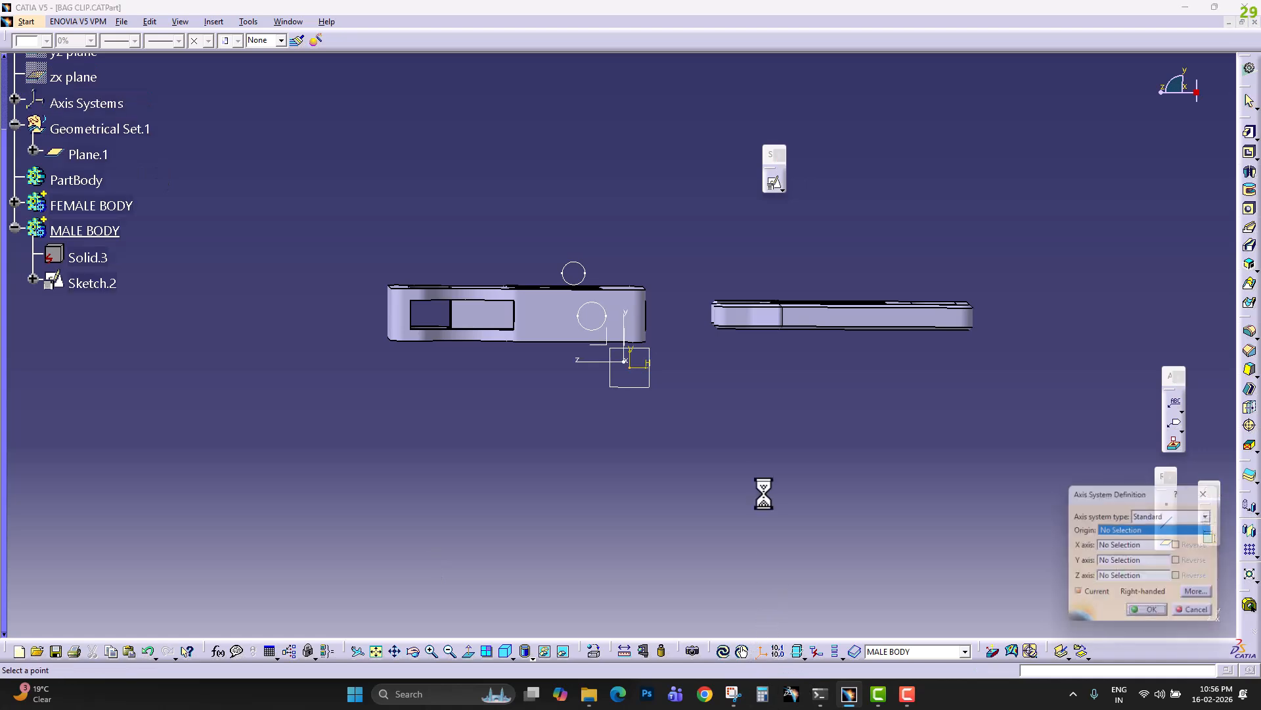
{"action": "left_click", "coordinate": [1158, 613]}
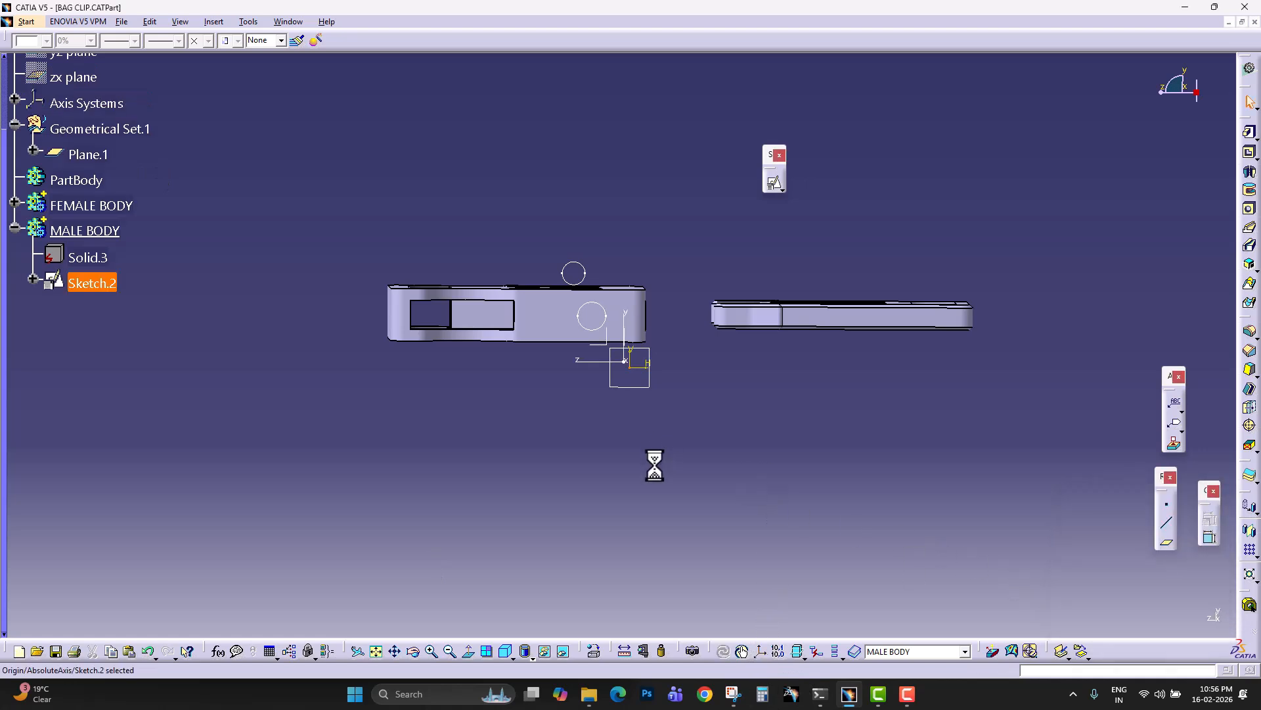
{"action": "left_click", "coordinate": [469, 650]}
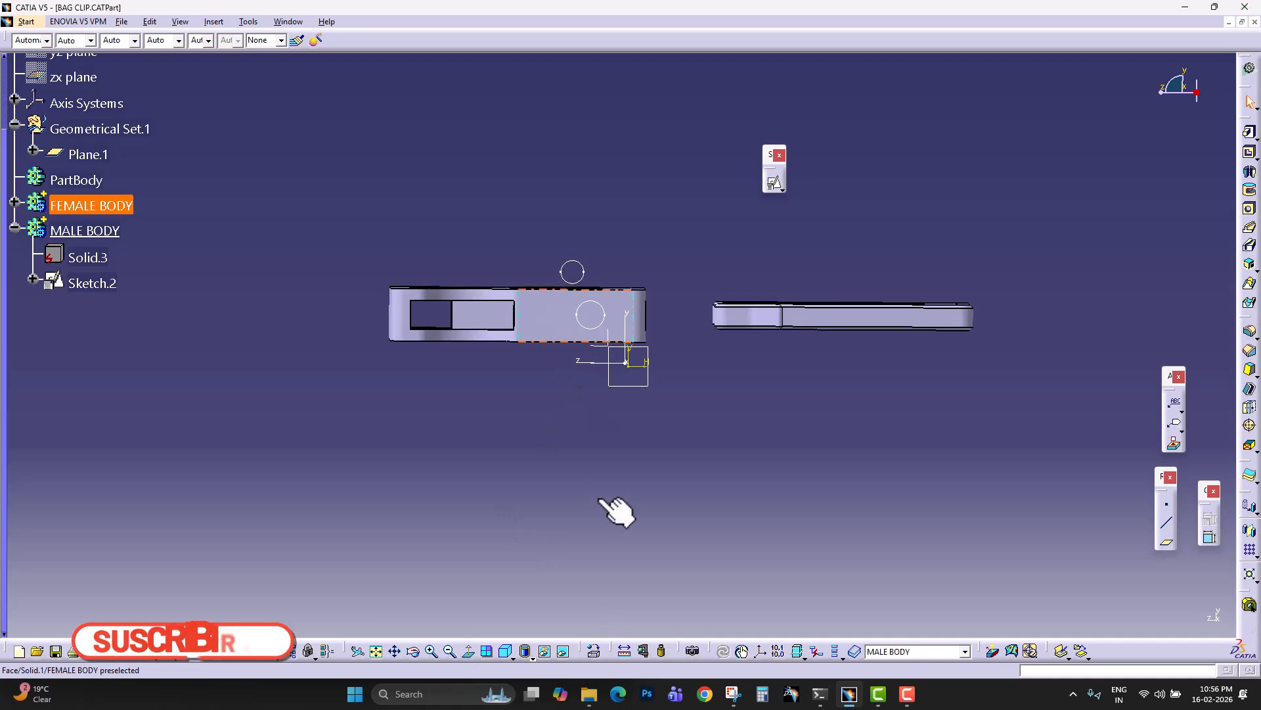
Step: Examine how the origin of Sketch.2 lines up with the axis system's origin, viewing the offset plane side-on and at an angle
{"action": "left_click", "coordinate": [603, 366]}
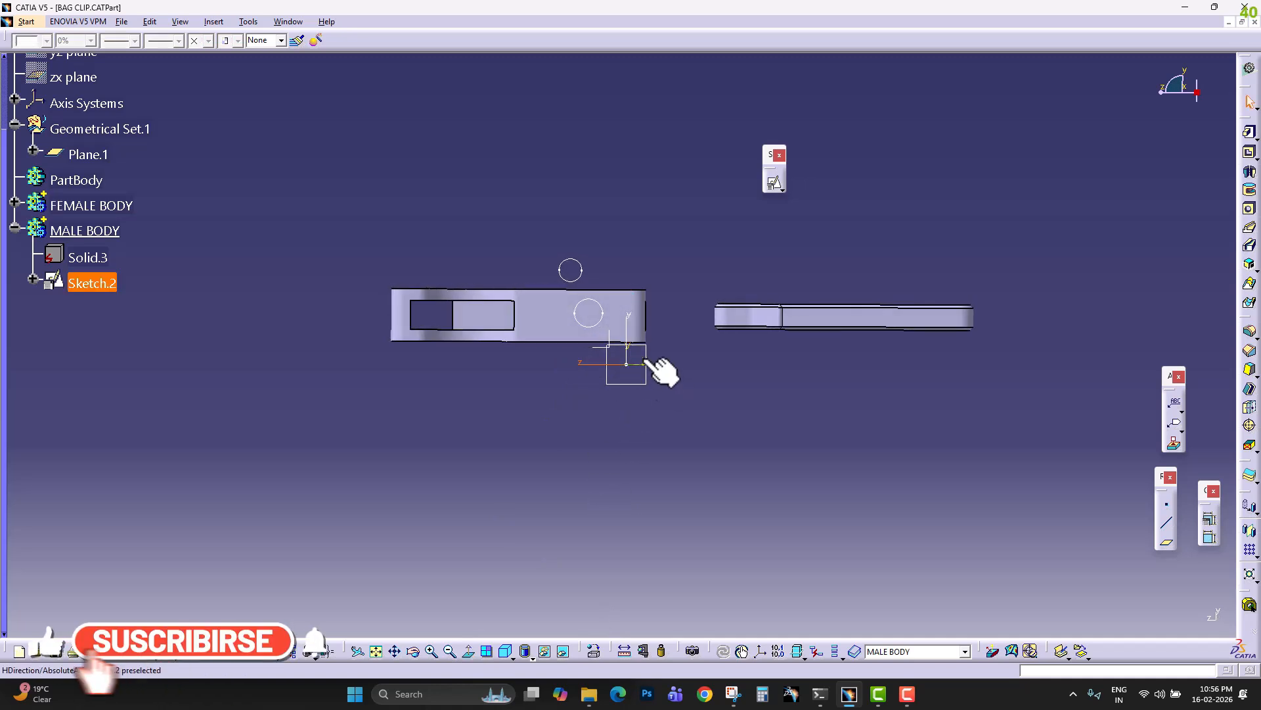
{"action": "middle_click_drag", "start_coordinate": [599, 316], "coordinate": [355, 260]}
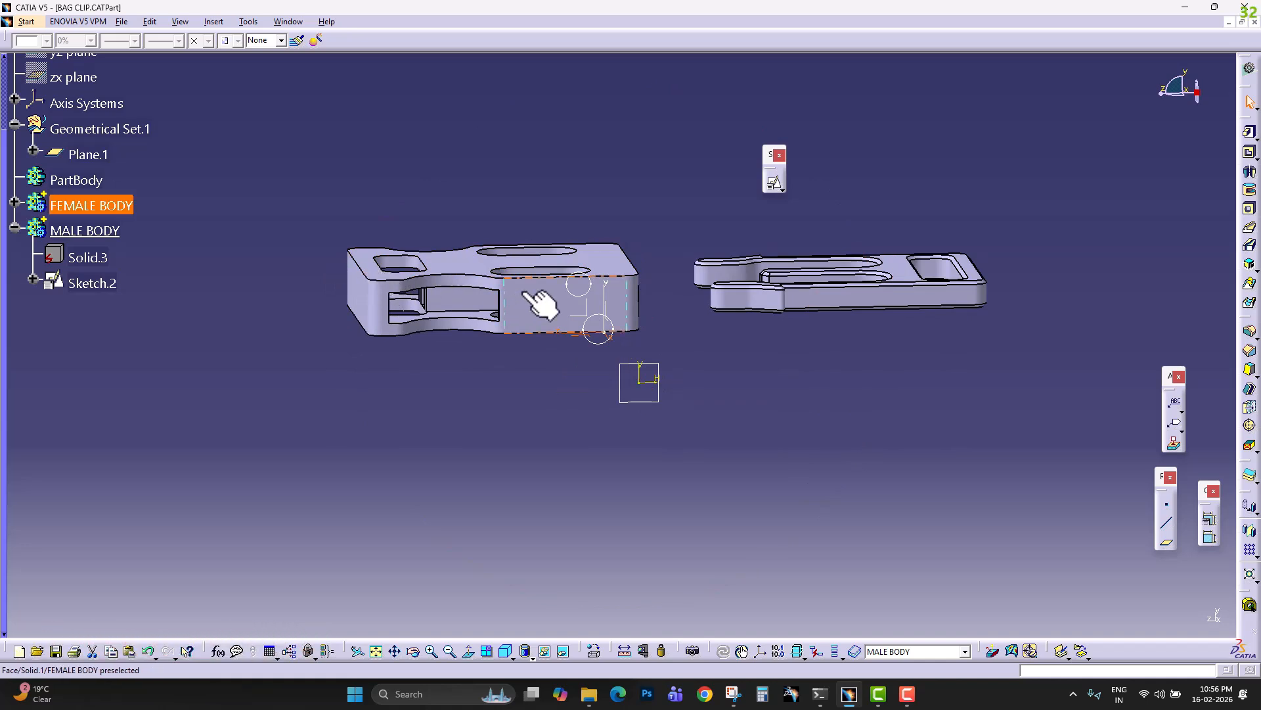
{"action": "left_click", "coordinate": [449, 651]}
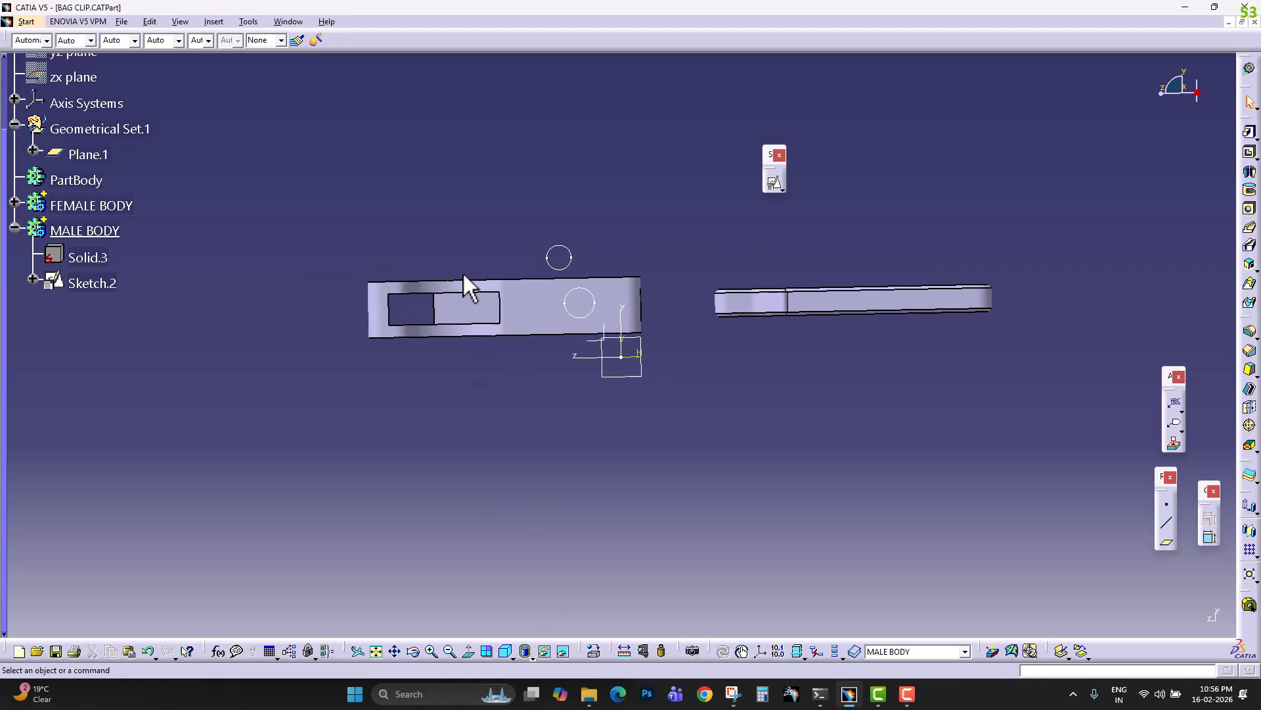
{"action": "middle_click_drag", "start_coordinate": [464, 281], "coordinate": [627, 497]}
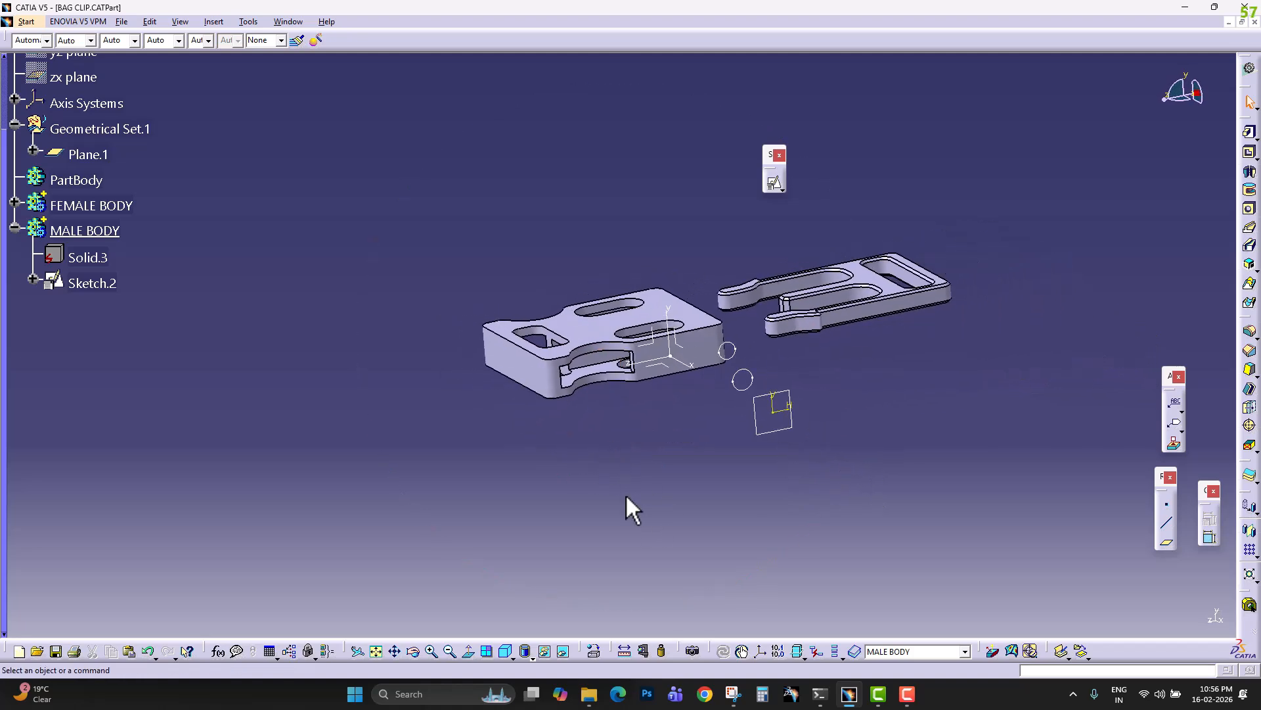
{"action": "right_click", "coordinate": [90, 286]}
{"action": "mouse_move", "coordinate": [173, 545]}
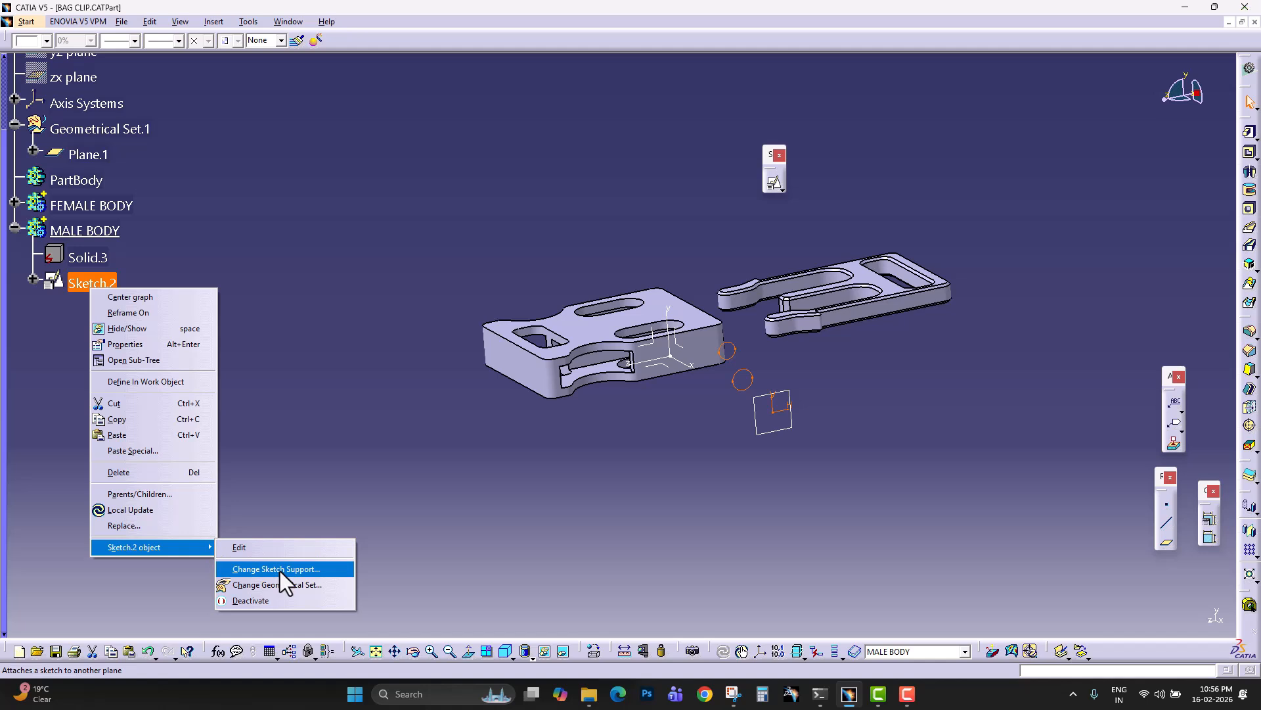
{"action": "left_click", "coordinate": [280, 569]}
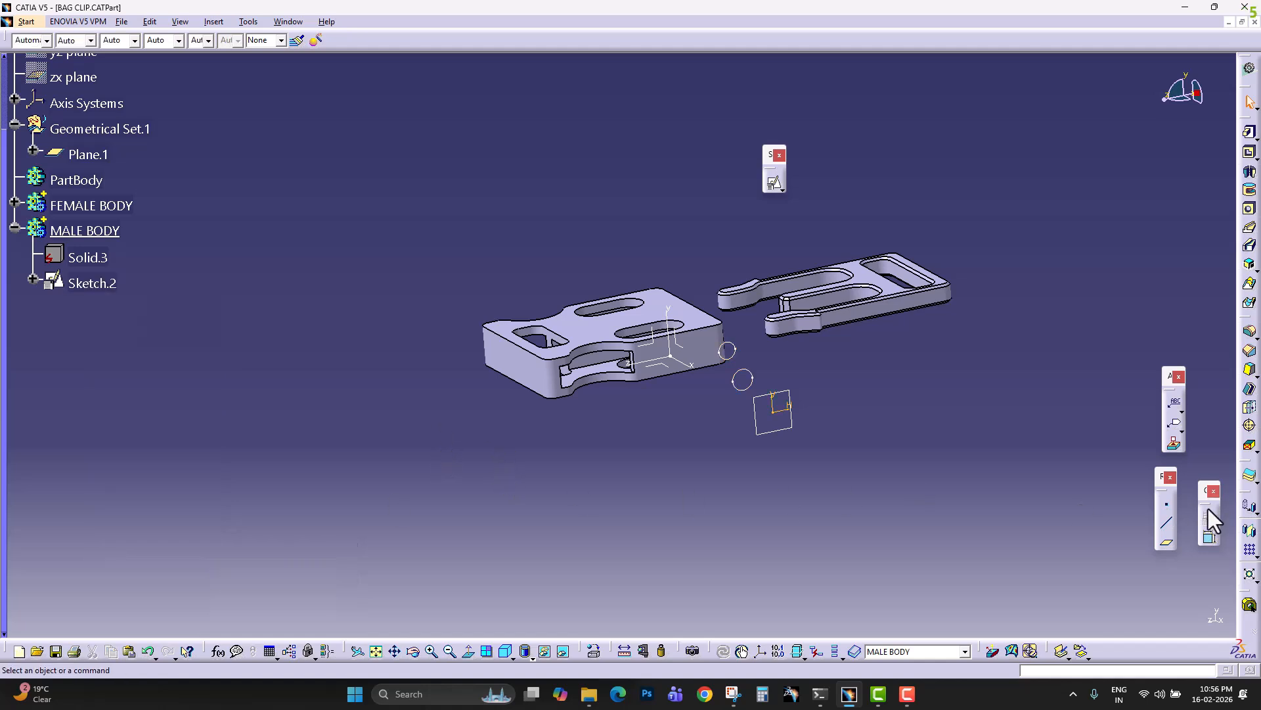
Step: Start a positioned sketch on the female body's narrow side face beside the opening, with a Projection point origin at the upper corner vertex
{"action": "left_click", "coordinate": [770, 182]}
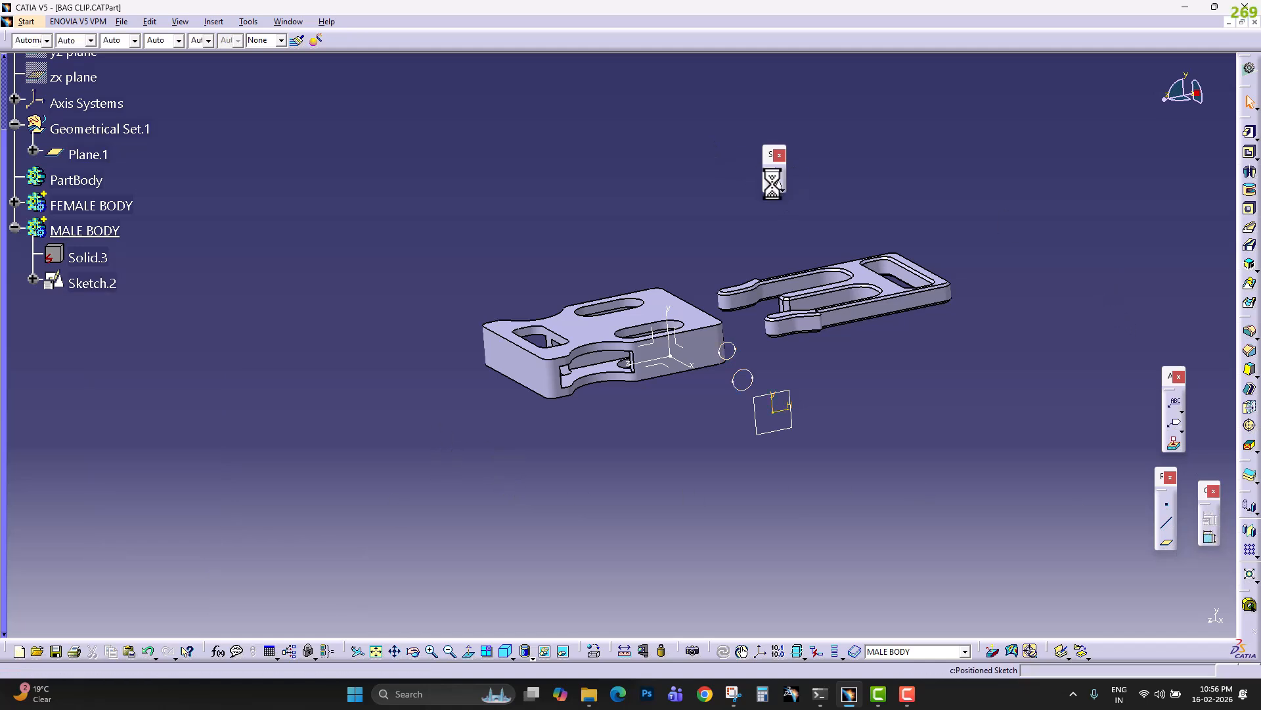
{"action": "mouse_move", "coordinate": [627, 406]}
{"action": "middle_mouse_down"}
{"action": "mouse_move", "coordinate": [611, 432]}
{"action": "mouse_move", "coordinate": [548, 373]}
{"action": "mouse_move", "coordinate": [530, 416]}
{"action": "mouse_move", "coordinate": [521, 400]}
{"action": "middle_mouse_up"}
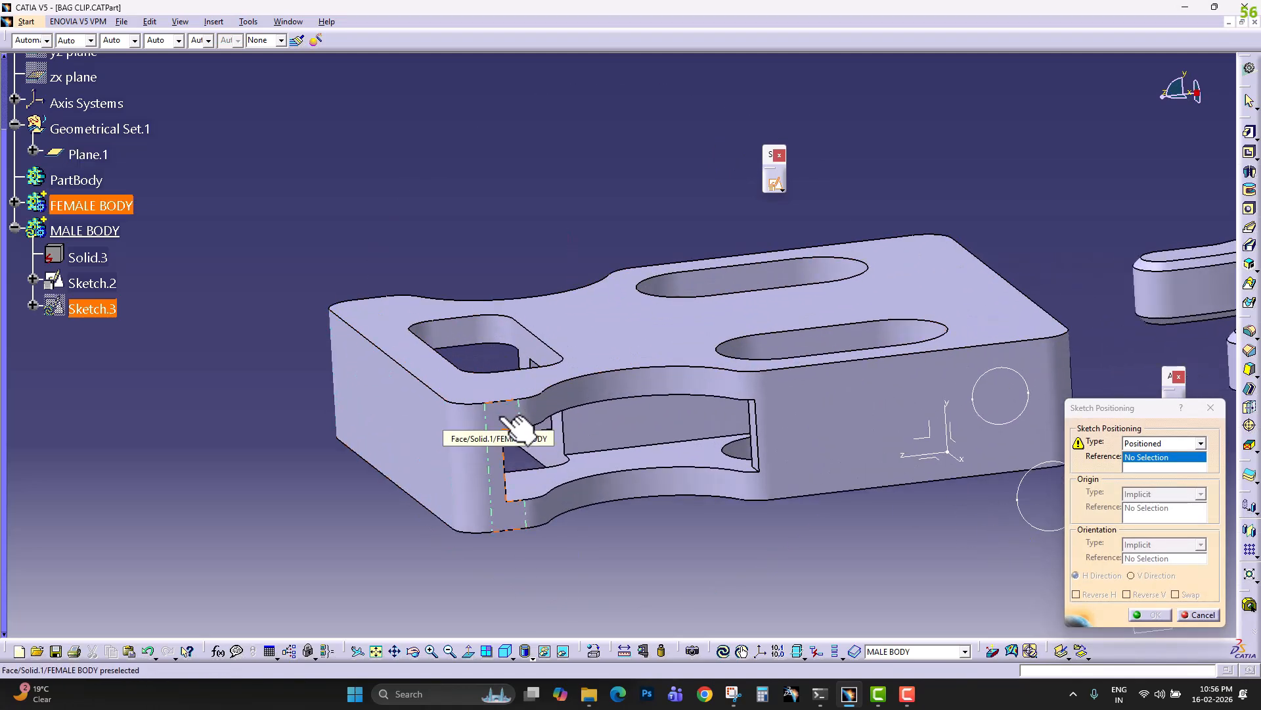
{"action": "left_click", "coordinate": [515, 426]}
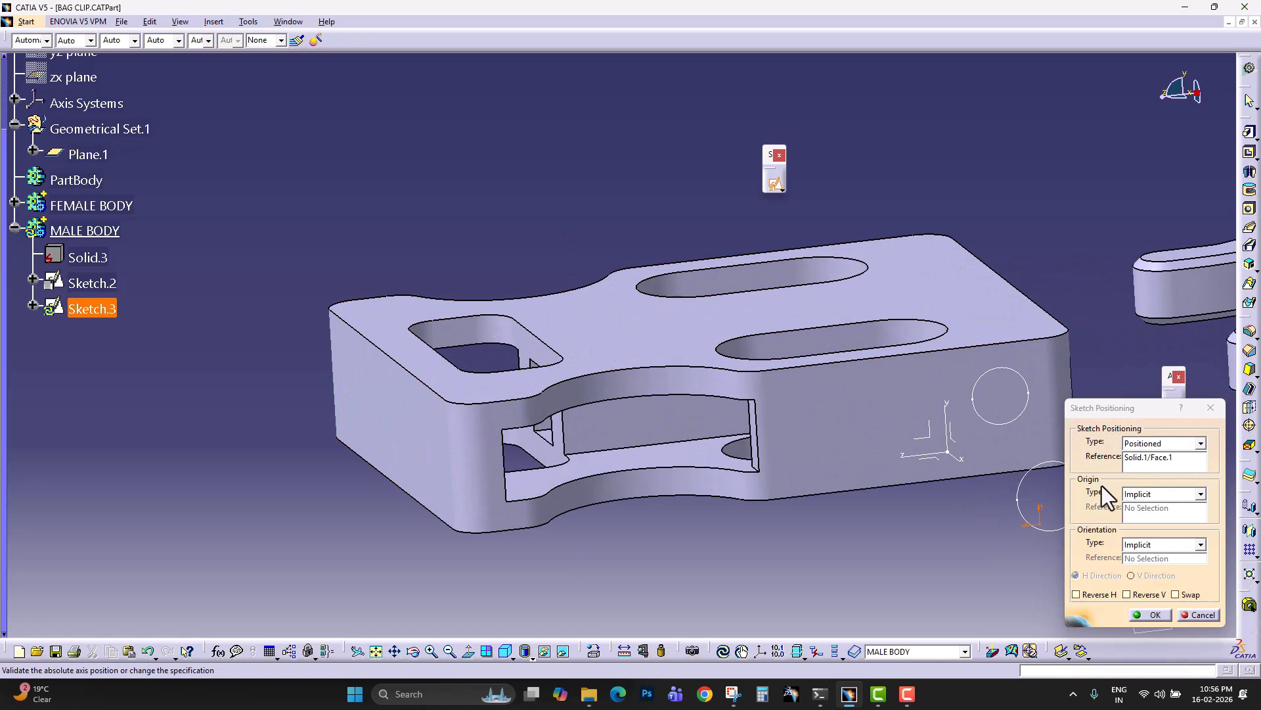
{"action": "left_click", "coordinate": [1152, 495]}
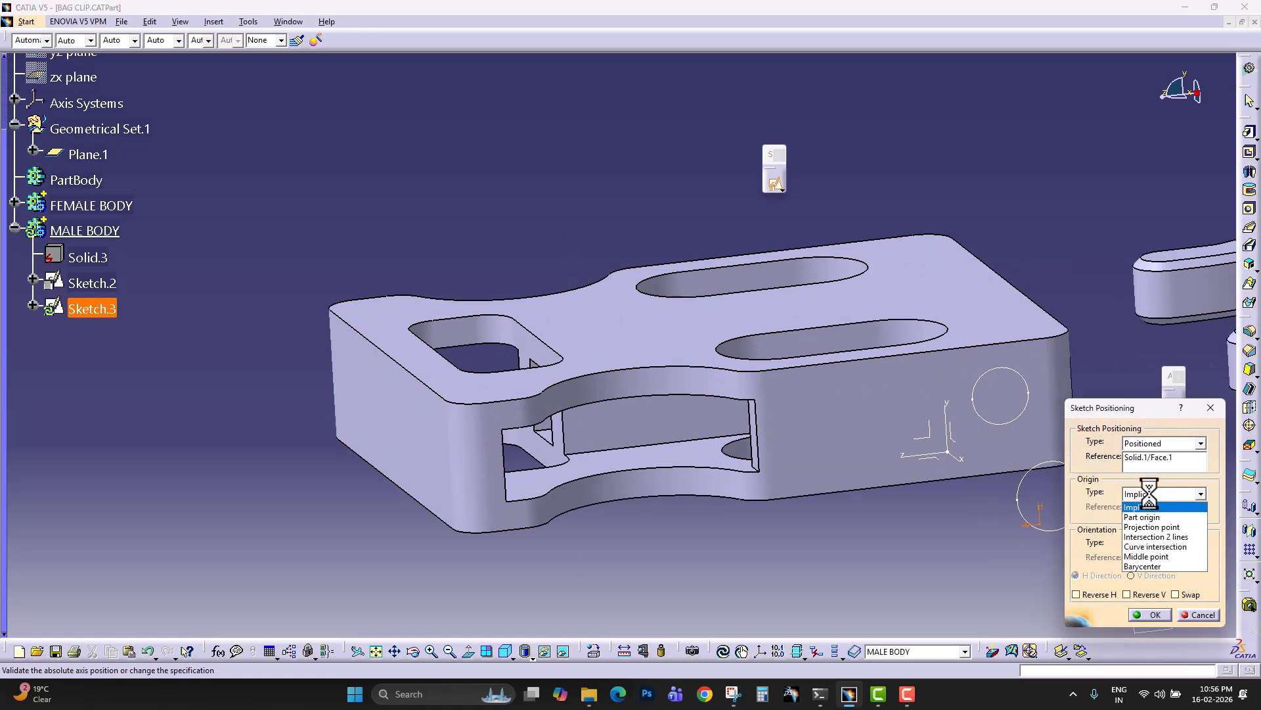
{"action": "left_click", "coordinate": [1144, 530]}
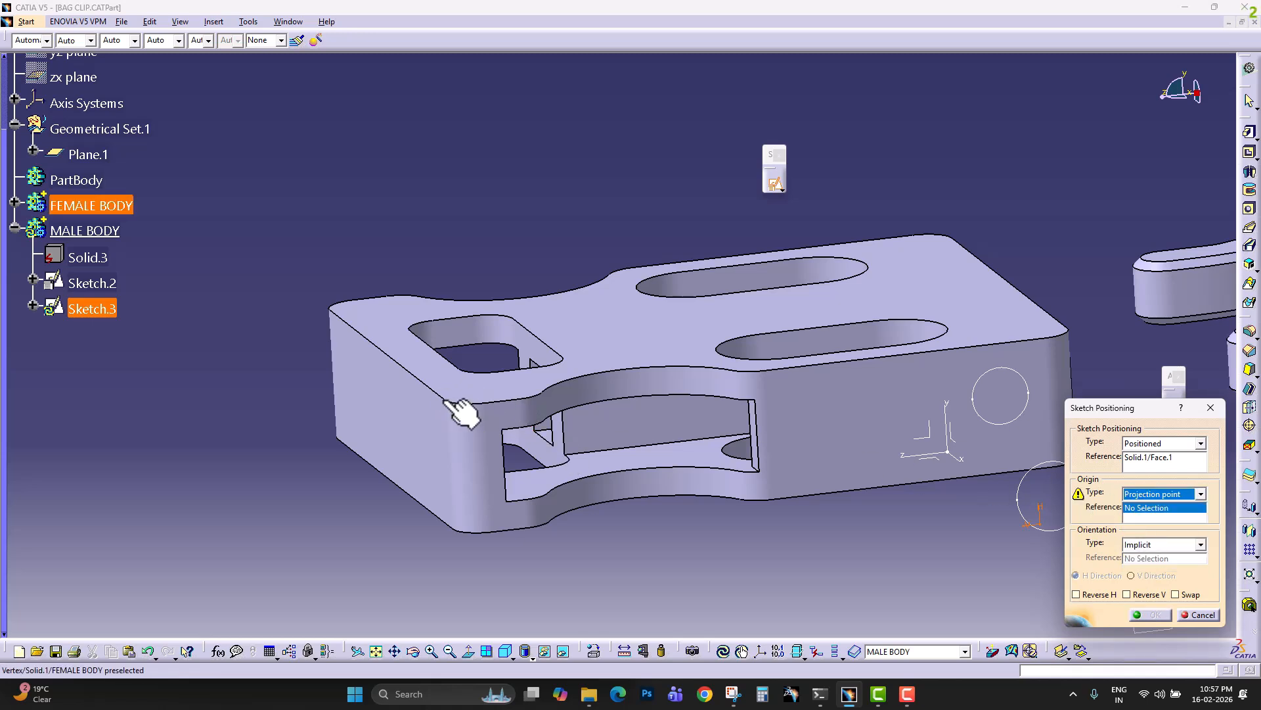
{"action": "left_click", "coordinate": [463, 409]}
Step: Orient the new sketch's axes by enabling Reverse V and Swap, and confirm the positioning
{"action": "middle_click_drag", "start_coordinate": [512, 468], "coordinate": [471, 410]}
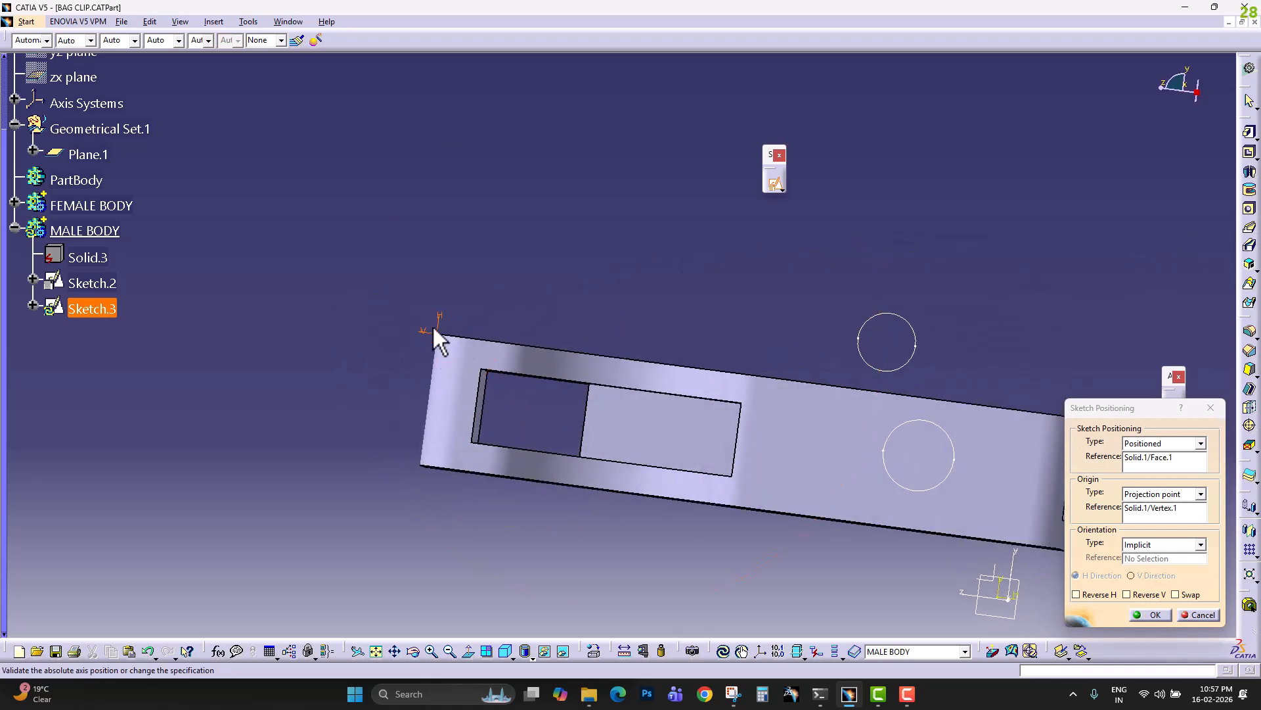
{"action": "middle_click_drag", "start_coordinate": [800, 423], "coordinate": [713, 420]}
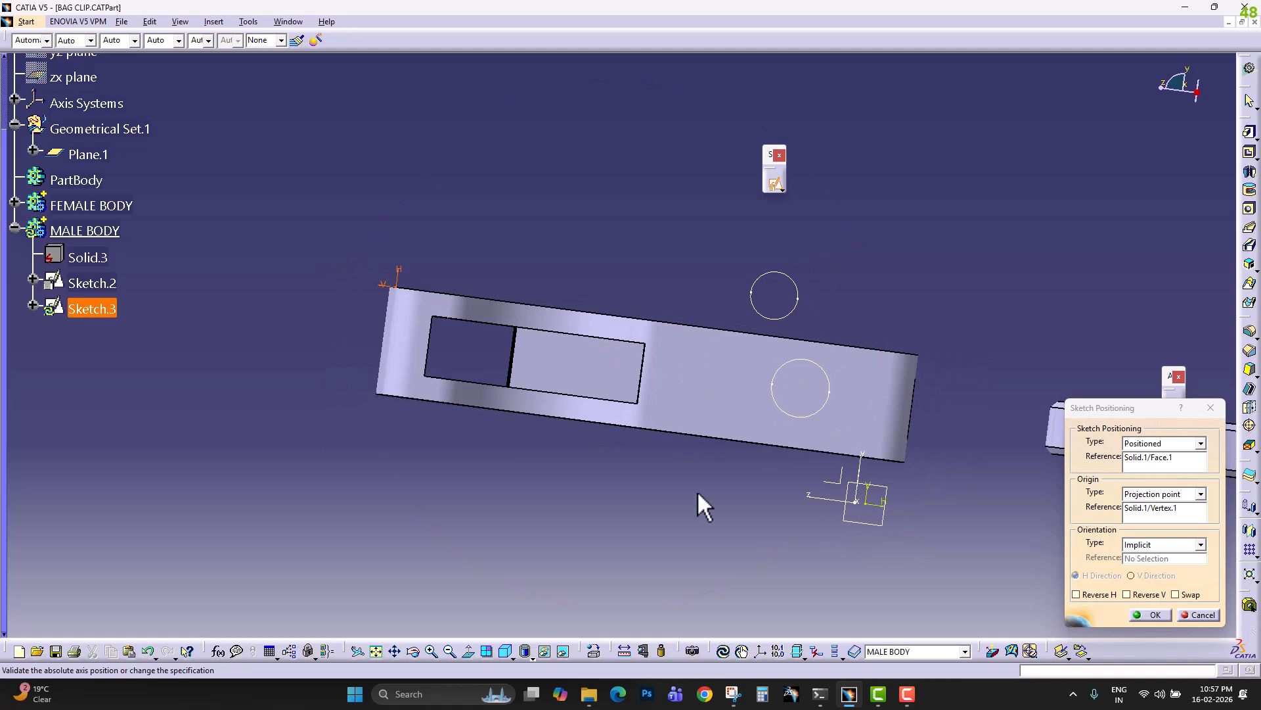
{"action": "middle_click_drag", "start_coordinate": [698, 494], "coordinate": [289, 340]}
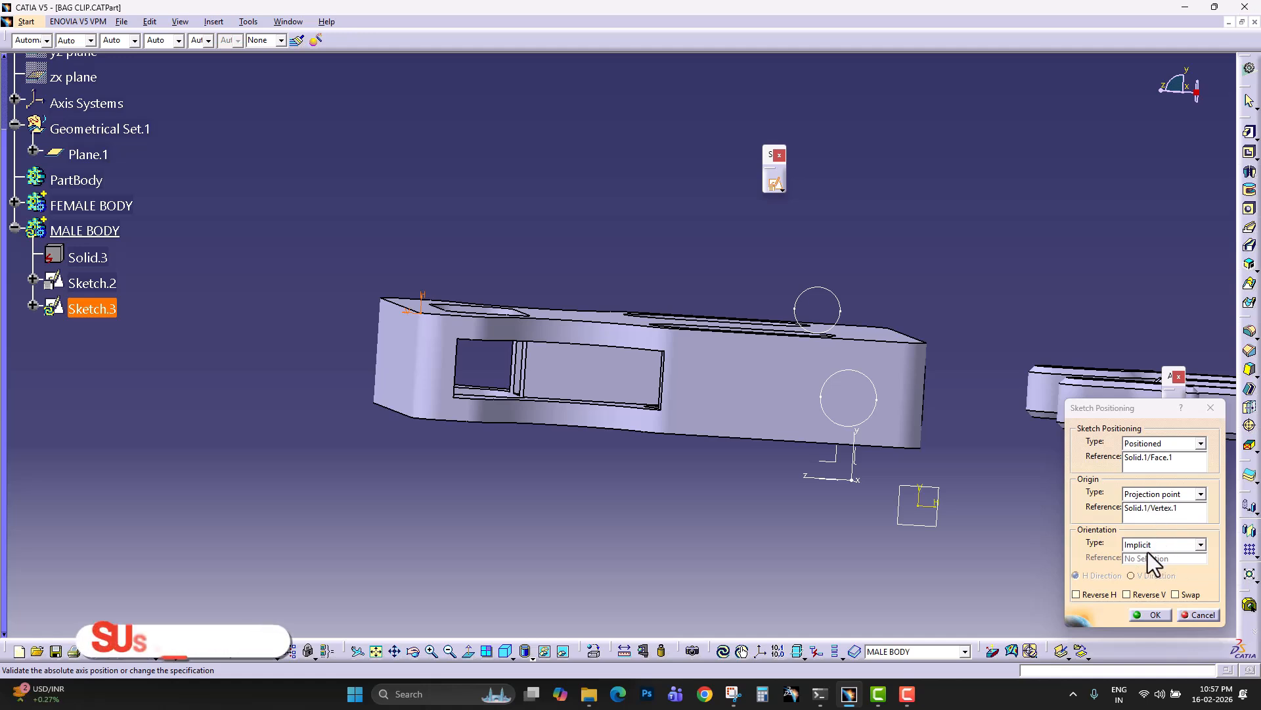
{"action": "left_click", "coordinate": [1128, 594]}
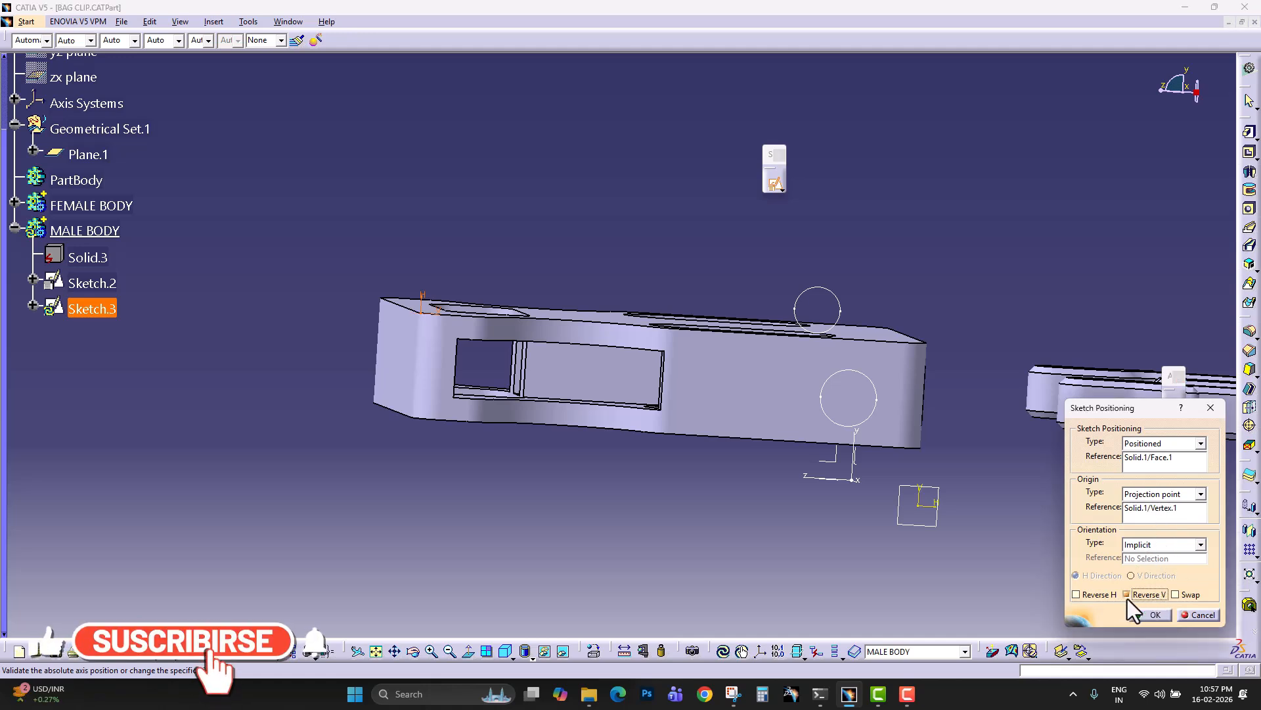
{"action": "left_click", "coordinate": [1176, 595]}
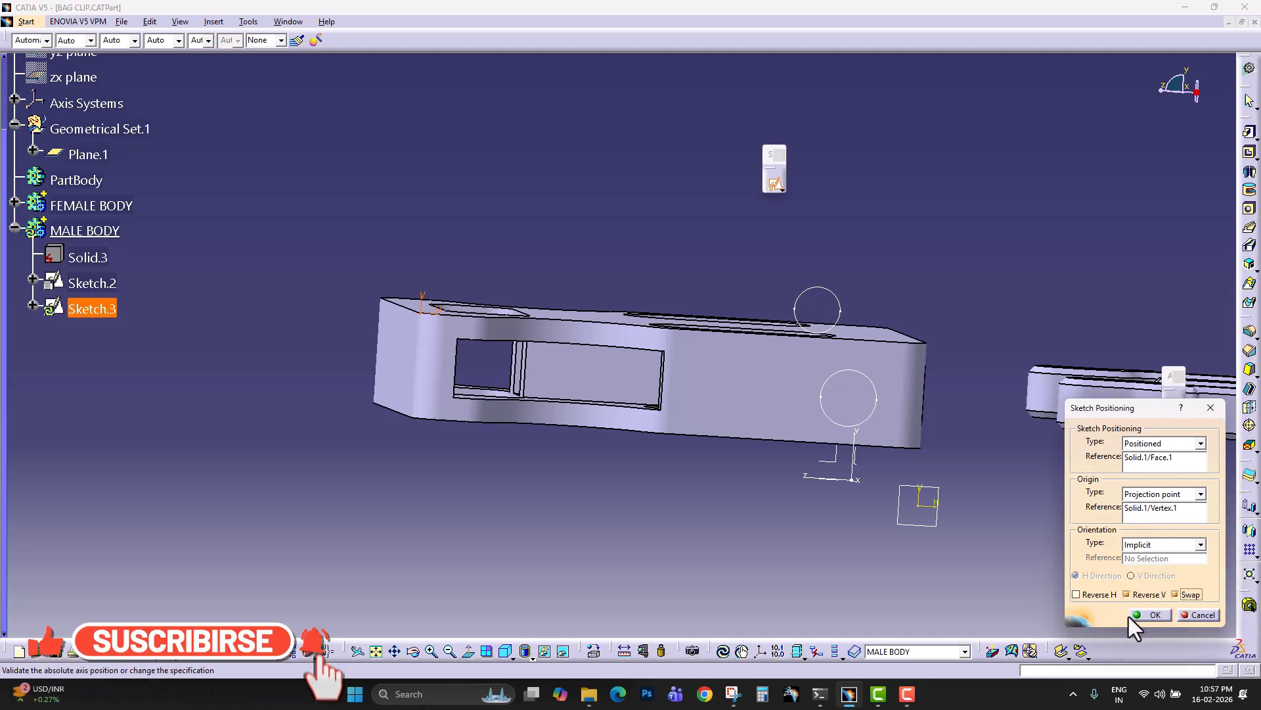
{"action": "left_click", "coordinate": [1153, 615]}
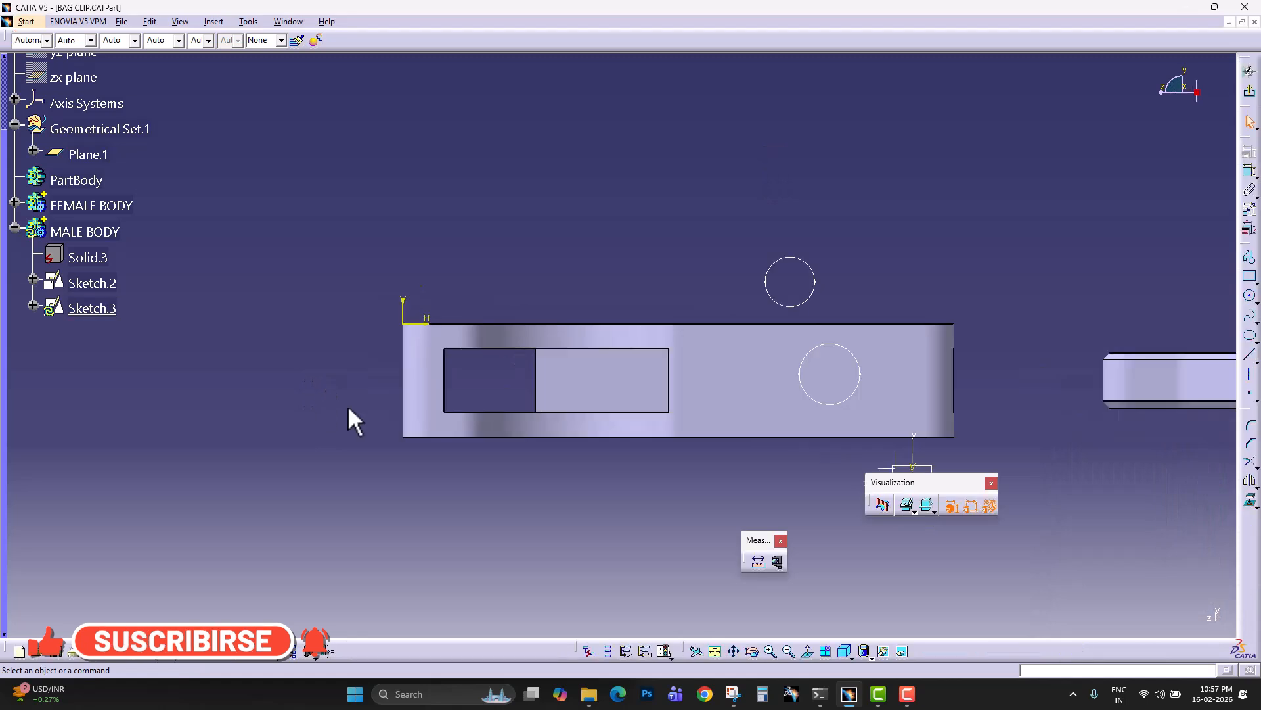
Step: Sketch a small circle on the female body's upper edge near the sketch origin, and exit the sketch
{"action": "left_click", "coordinate": [1251, 298]}
{"action": "left_click", "coordinate": [538, 370]}
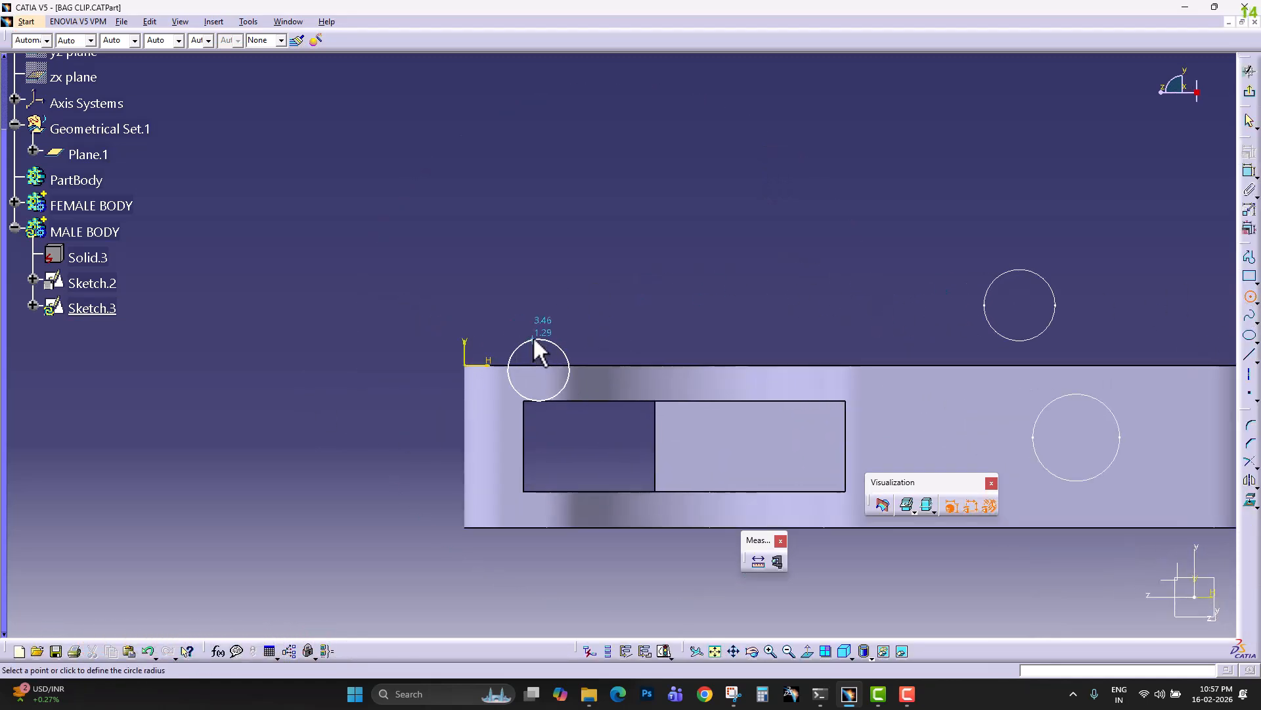
{"action": "left_click", "coordinate": [555, 371]}
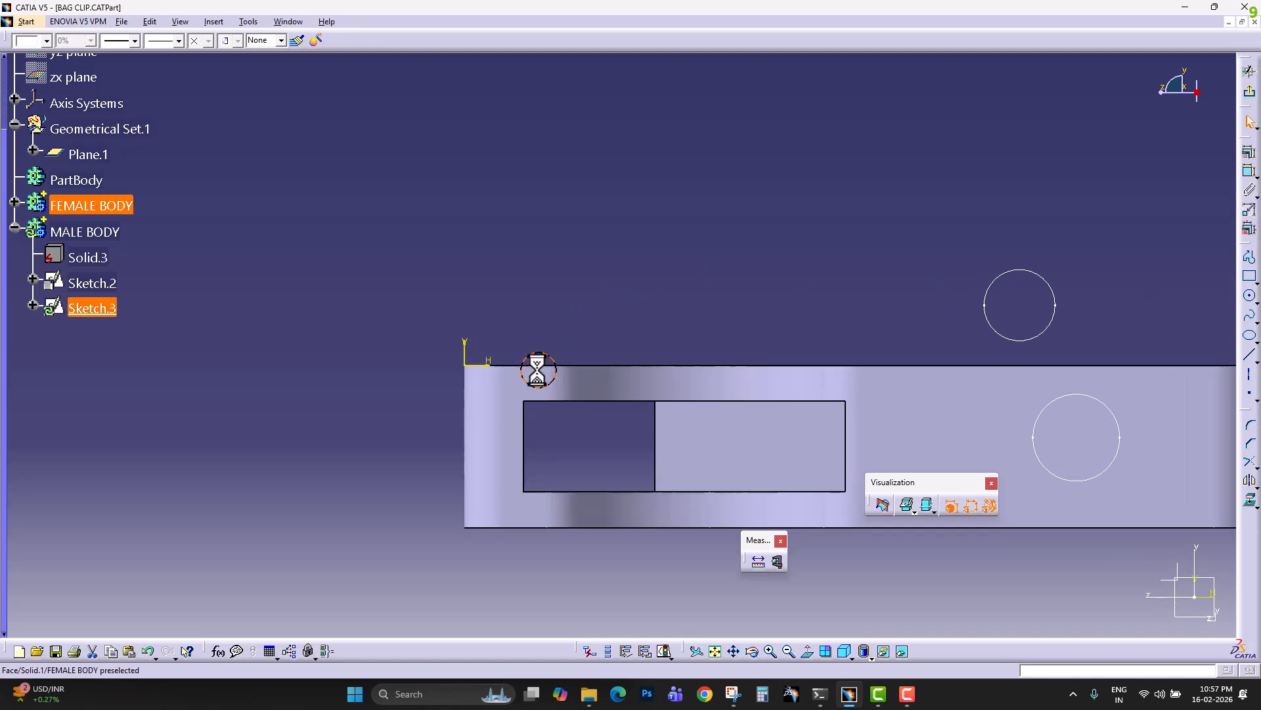
{"action": "left_click", "coordinate": [539, 367]}
{"action": "left_click", "coordinate": [598, 320]}
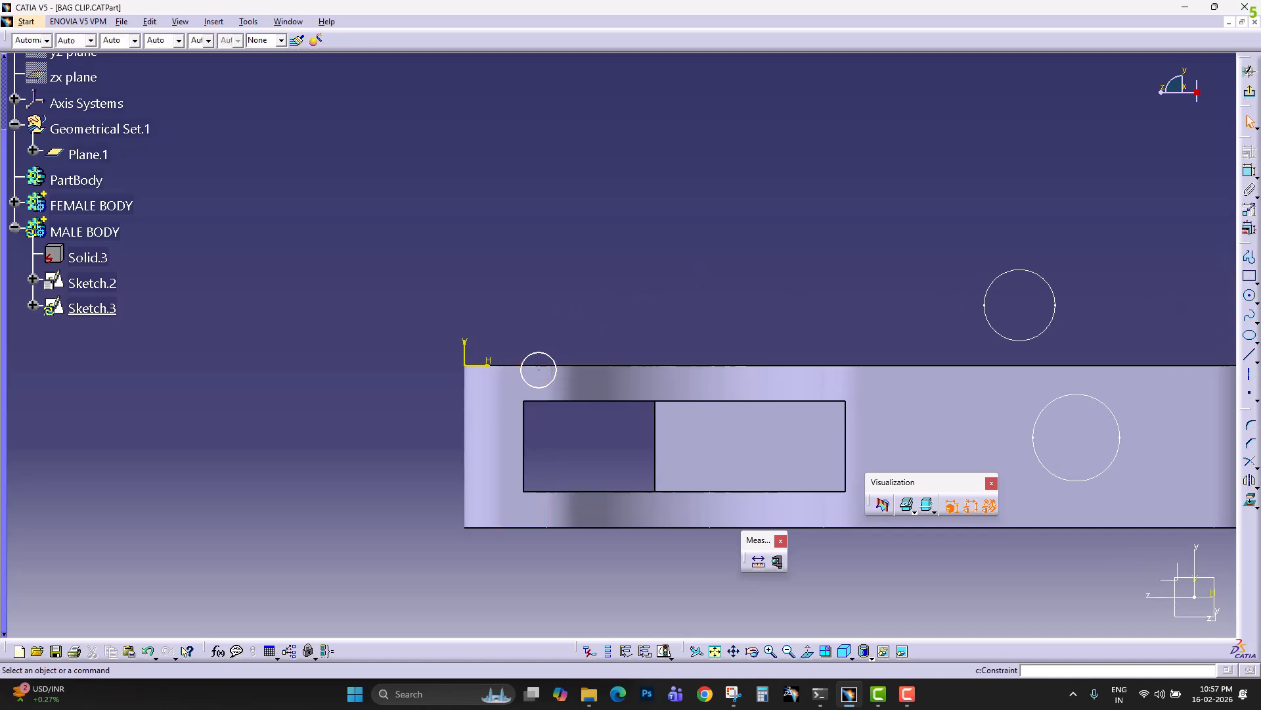
{"action": "left_click", "coordinate": [1251, 95]}
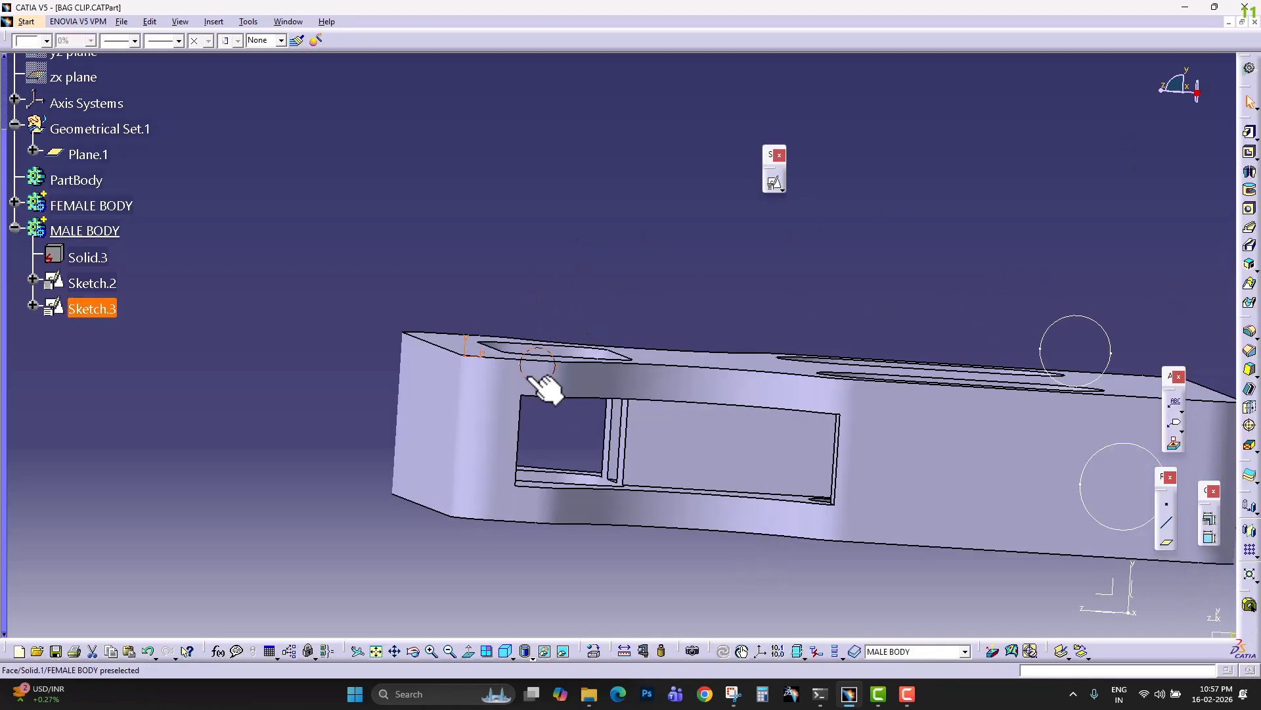
Step: Rotate the male body by 30 degrees about the edge at its strap-slot end, keeping the transformation specifications
{"action": "left_click", "coordinate": [256, 420]}
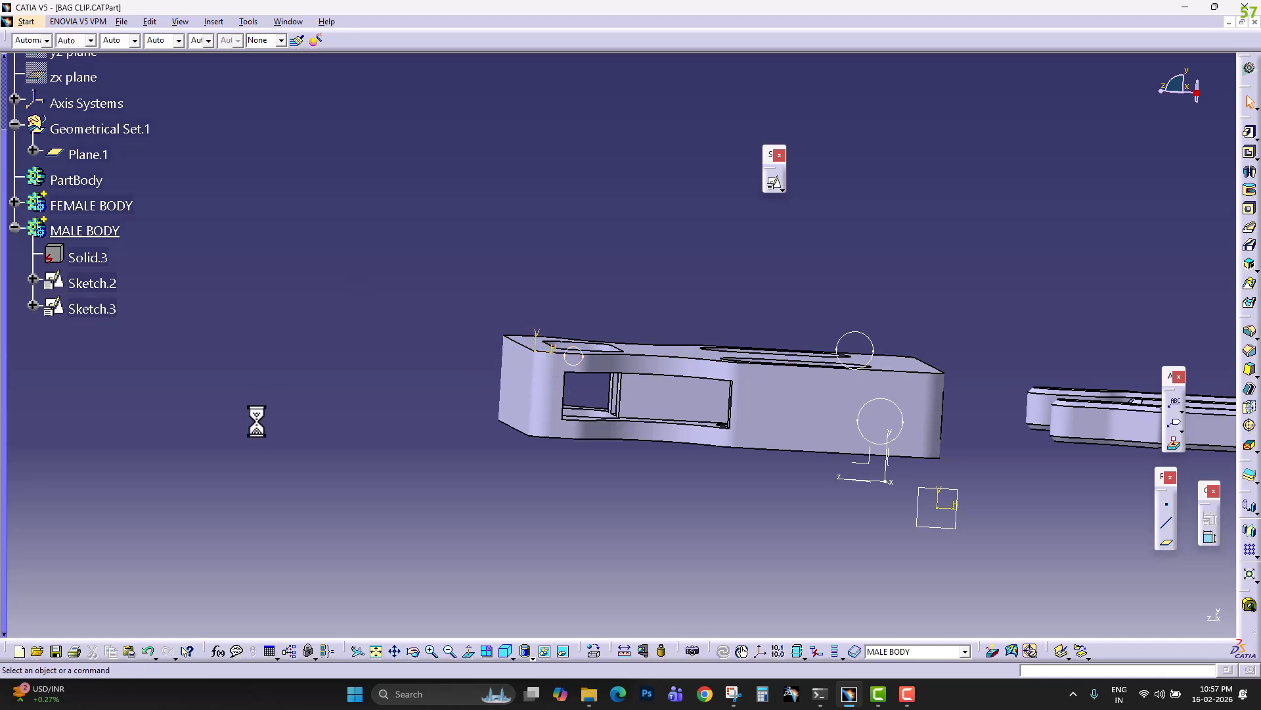
{"action": "mouse_move", "coordinate": [410, 492]}
{"action": "middle_mouse_down"}
{"action": "mouse_move", "coordinate": [572, 423]}
{"action": "mouse_move", "coordinate": [561, 515]}
{"action": "mouse_move", "coordinate": [684, 510]}
{"action": "mouse_move", "coordinate": [697, 383]}
{"action": "mouse_move", "coordinate": [714, 404]}
{"action": "mouse_move", "coordinate": [715, 369]}
{"action": "middle_mouse_up"}
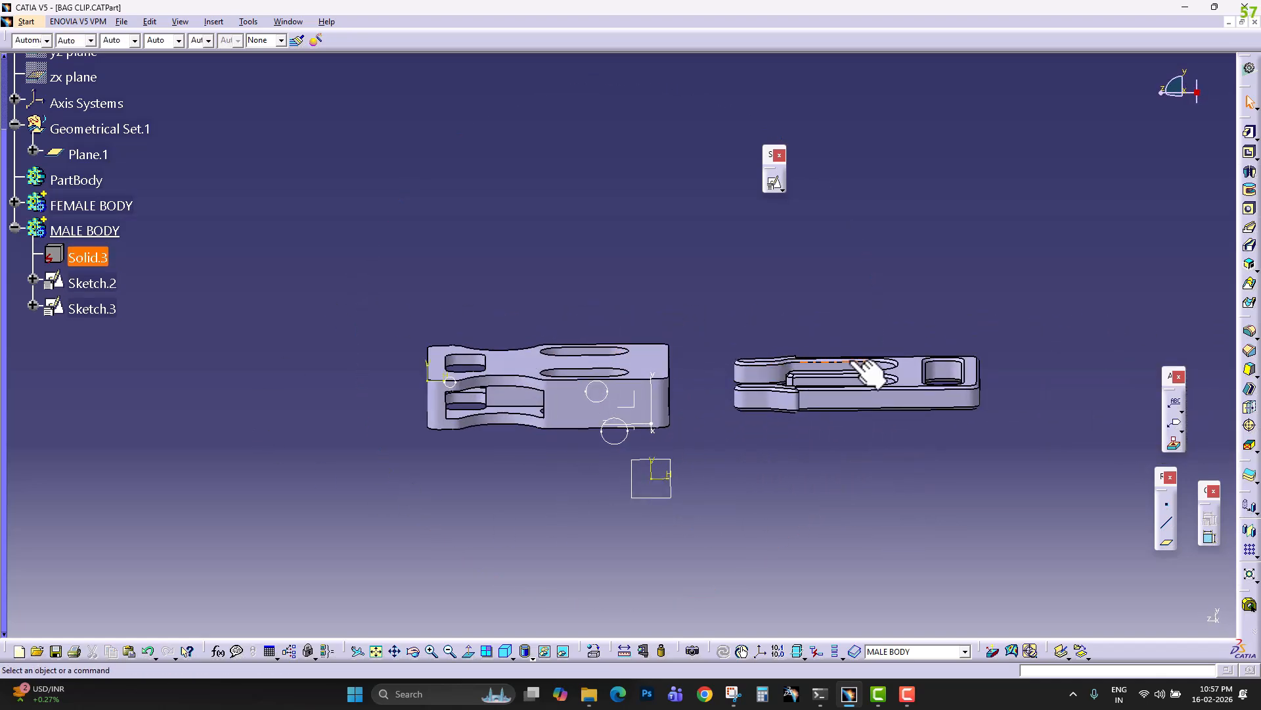
{"action": "middle_click_drag", "start_coordinate": [871, 371], "coordinate": [712, 403]}
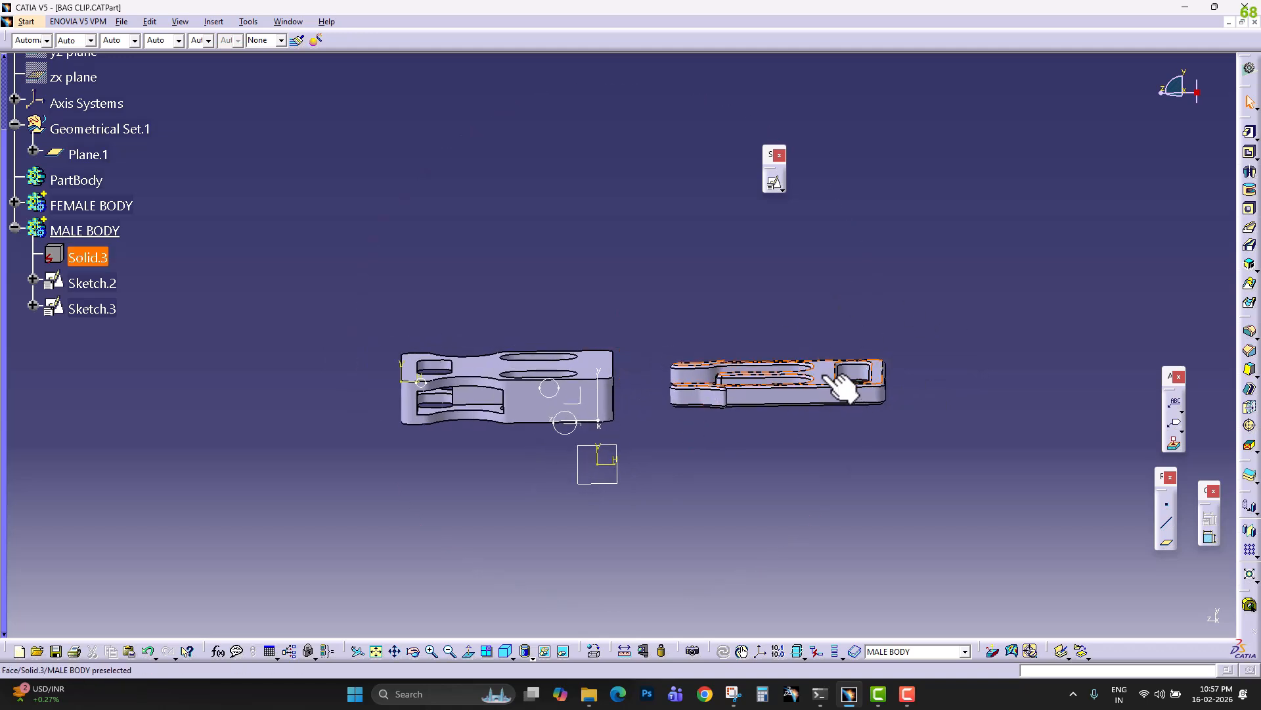
{"action": "middle_click_drag", "start_coordinate": [657, 349], "coordinate": [621, 388]}
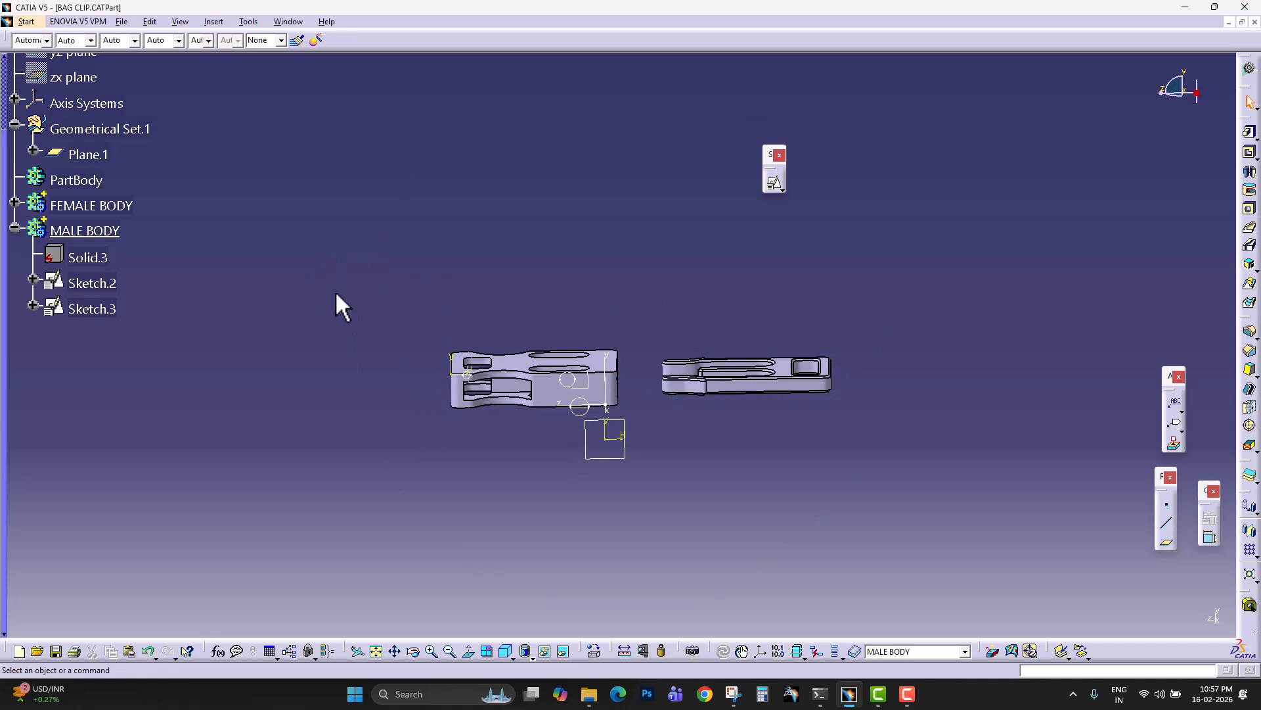
{"action": "middle_click_drag", "start_coordinate": [581, 270], "coordinate": [730, 279]}
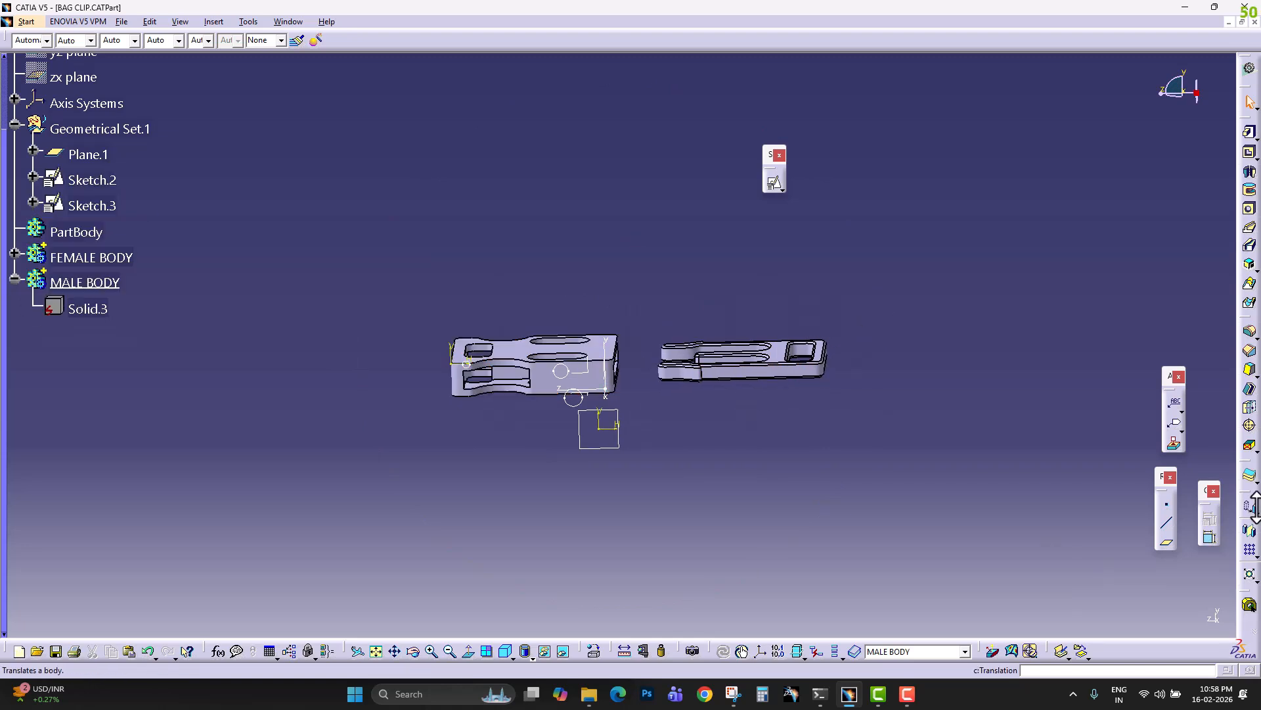
{"action": "left_click", "coordinate": [1255, 507]}
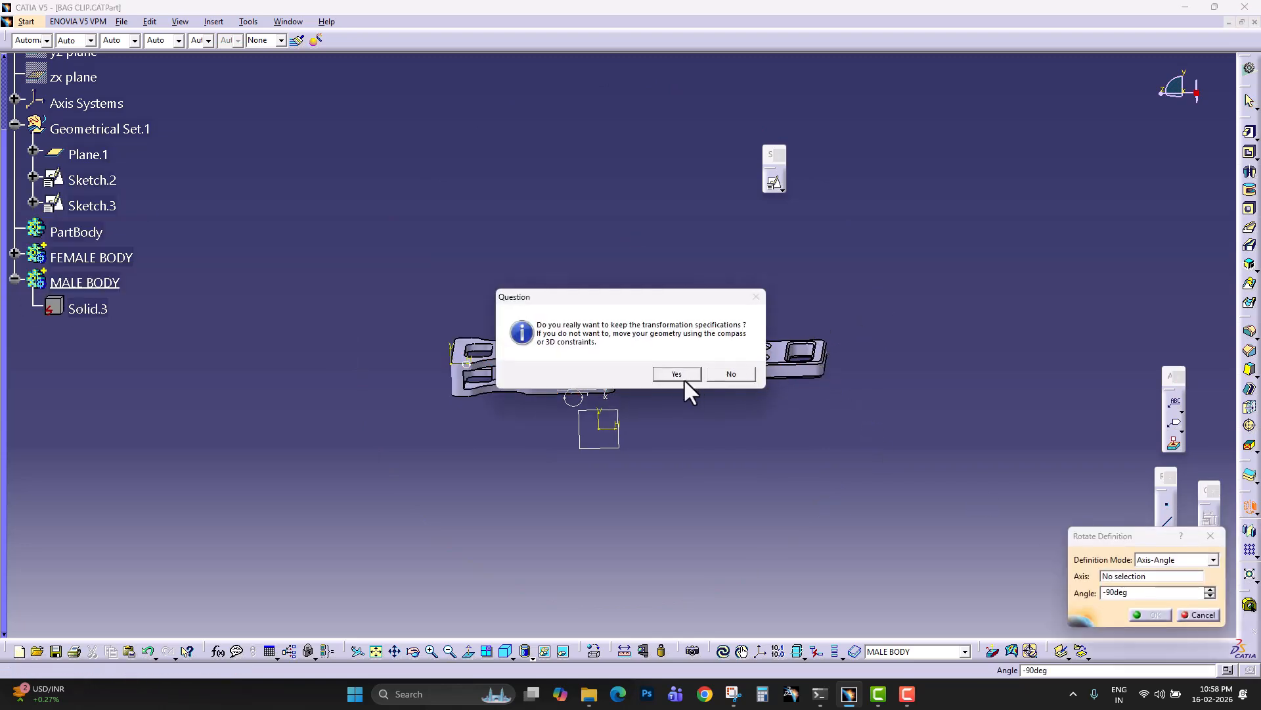
{"action": "left_click", "coordinate": [677, 374]}
{"action": "left_click", "coordinate": [826, 353]}
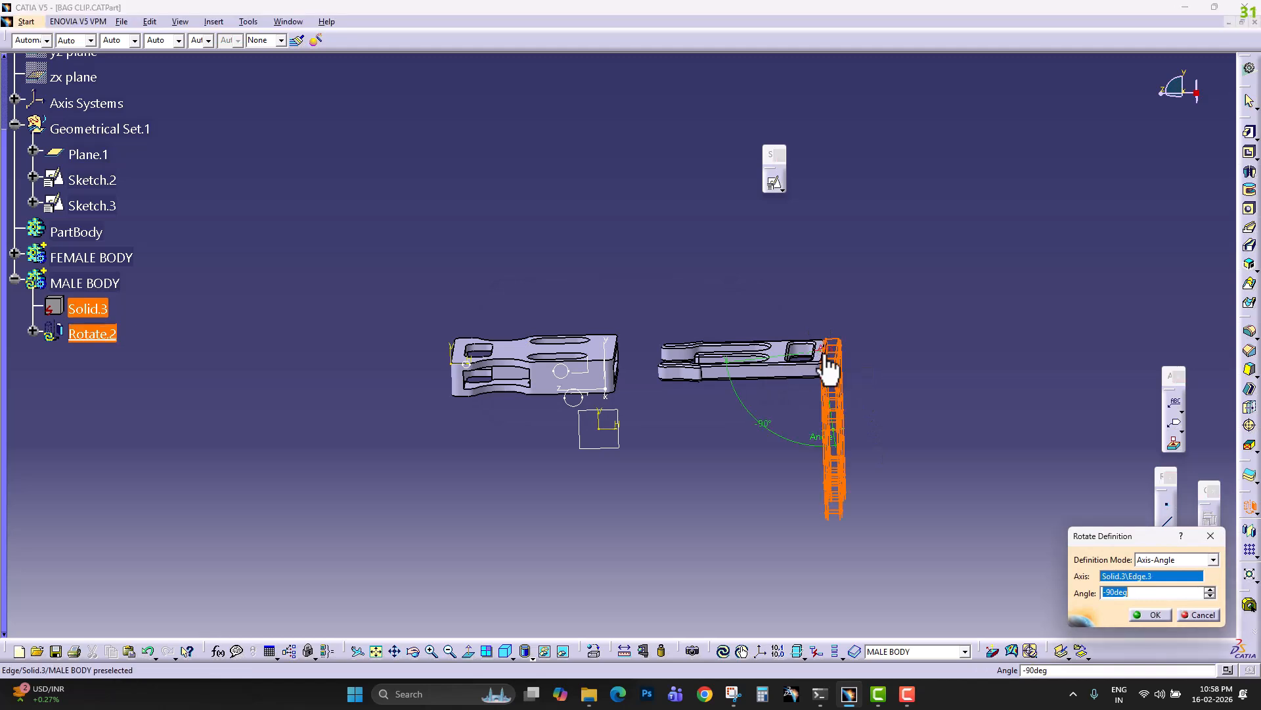
{"action": "type", "text": "30"}
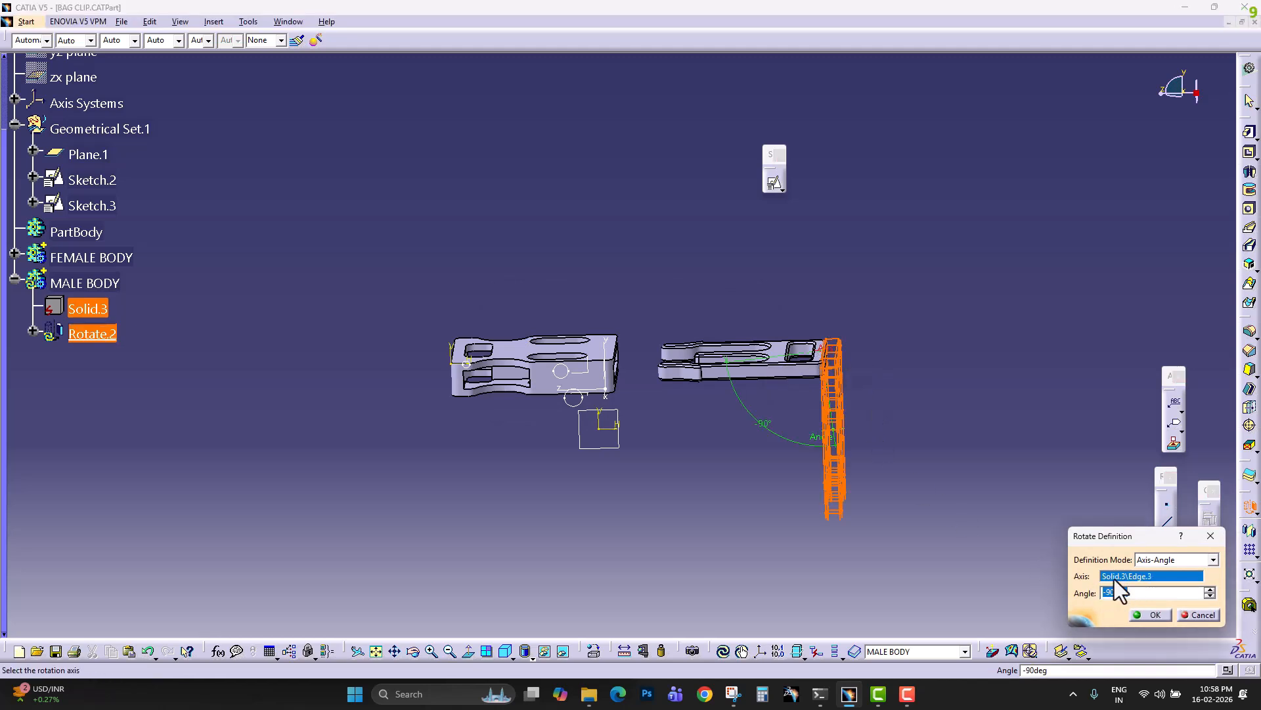
{"action": "key", "text": "Return"}
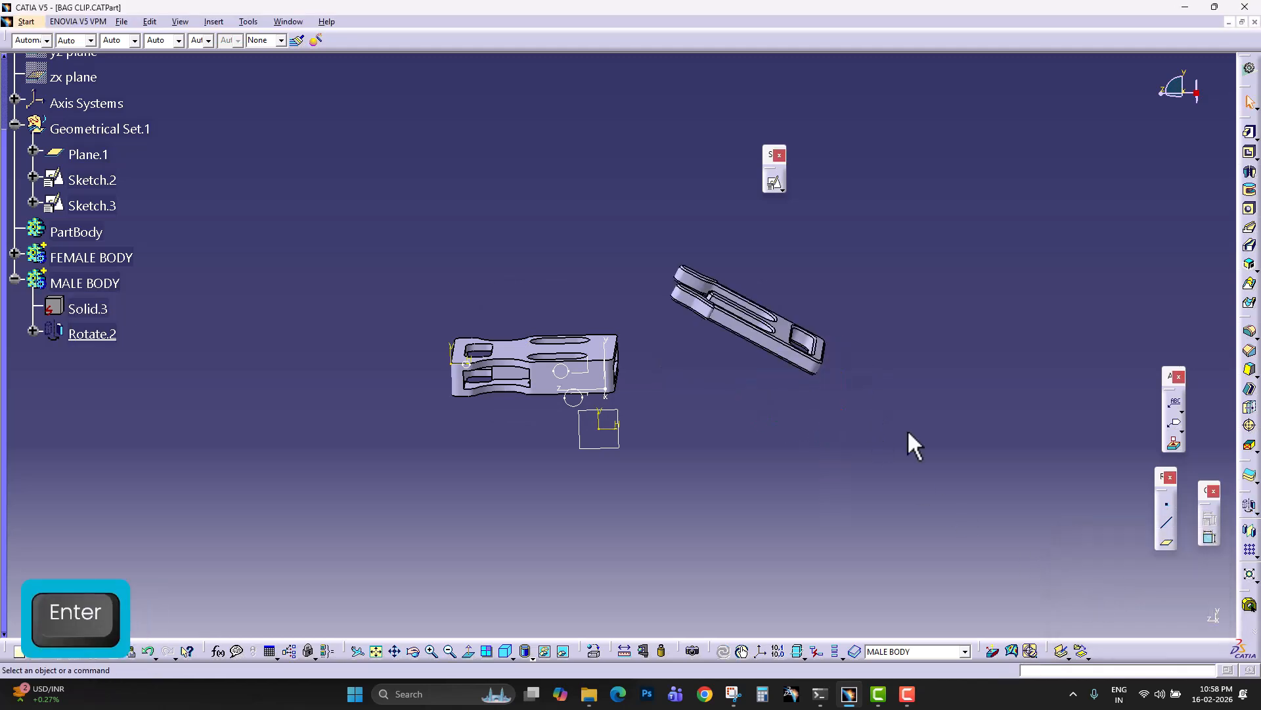
{"action": "middle_click_drag", "start_coordinate": [908, 428], "coordinate": [720, 397]}
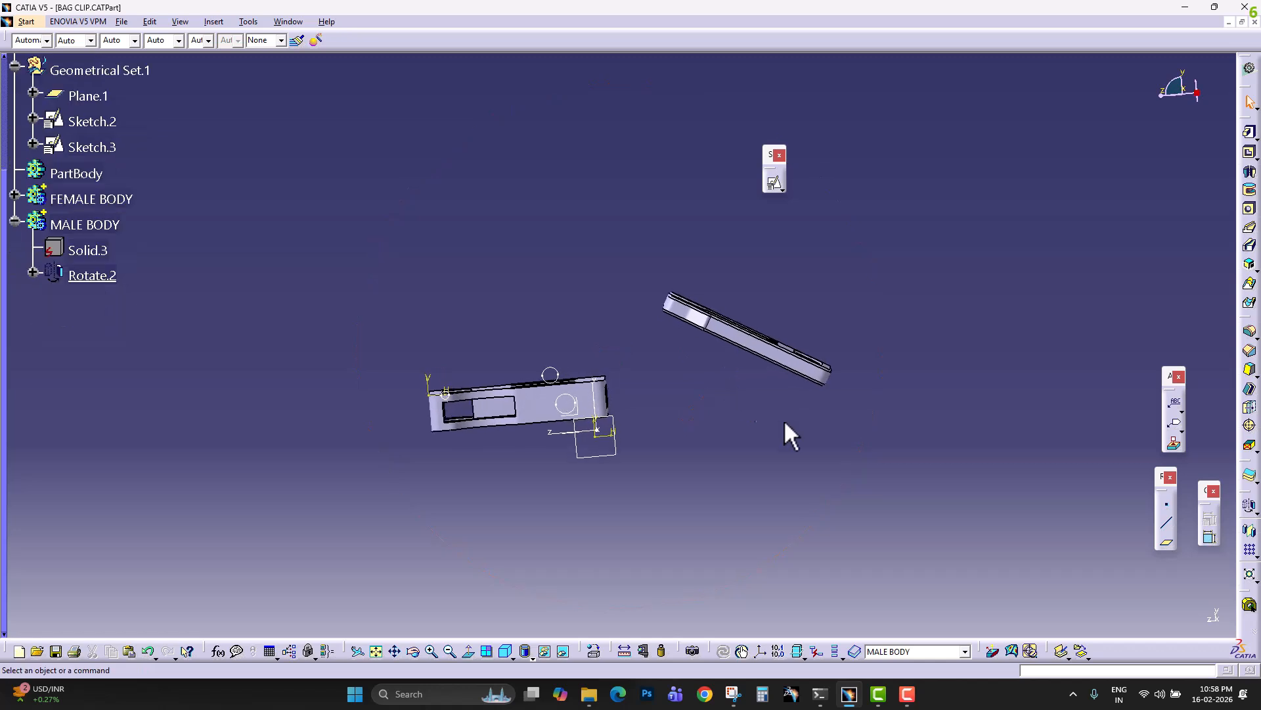
{"action": "mouse_move", "coordinate": [786, 424]}
{"action": "middle_mouse_down"}
{"action": "mouse_move", "coordinate": [839, 459]}
{"action": "mouse_move", "coordinate": [698, 318]}
{"action": "mouse_move", "coordinate": [659, 380]}
{"action": "mouse_move", "coordinate": [833, 439]}
{"action": "mouse_move", "coordinate": [721, 412]}
{"action": "mouse_move", "coordinate": [746, 383]}
{"action": "mouse_move", "coordinate": [625, 388]}
{"action": "mouse_move", "coordinate": [773, 426]}
{"action": "middle_mouse_up"}
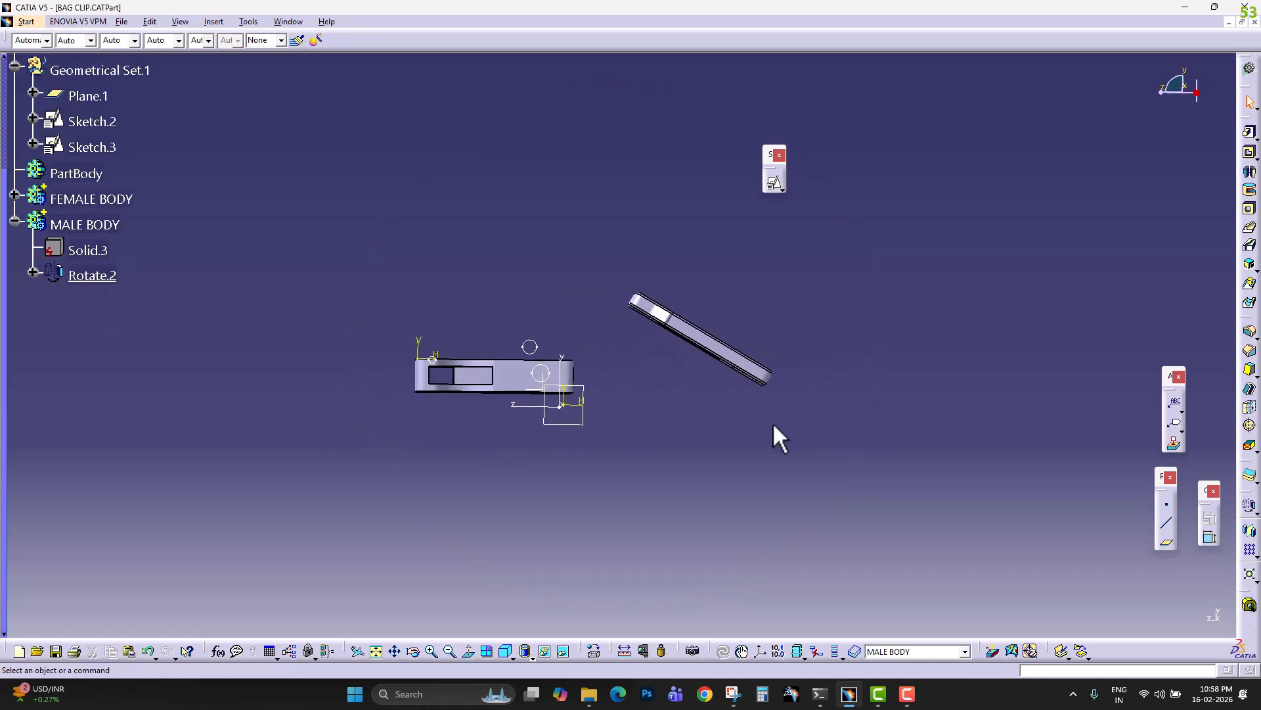
{"action": "left_click", "coordinate": [772, 184]}
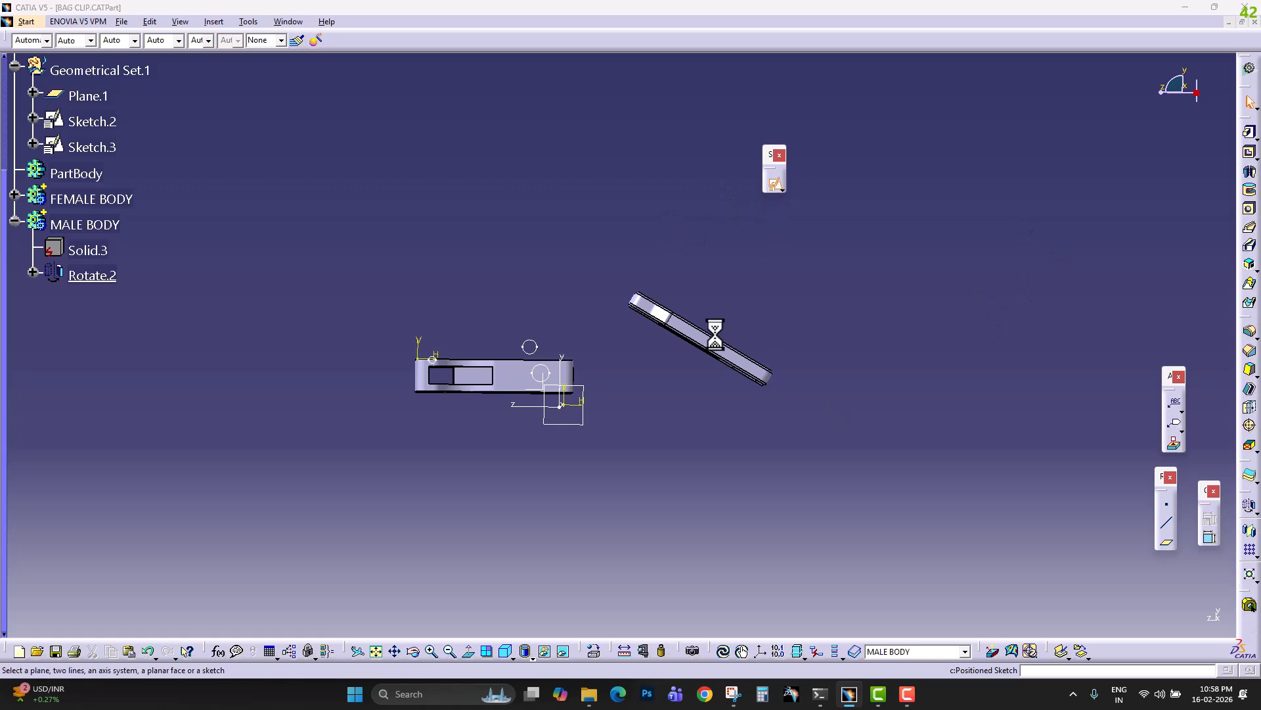
{"action": "left_click", "coordinate": [698, 332]}
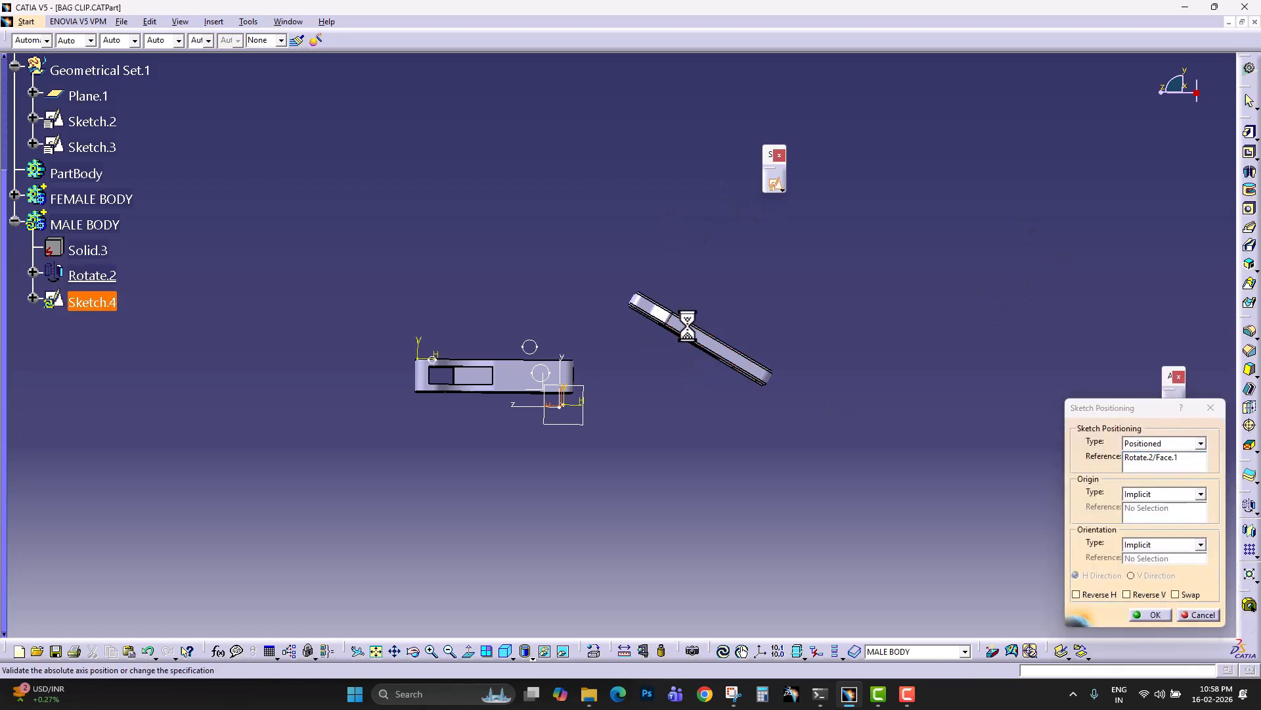
{"action": "left_click", "coordinate": [1098, 594]}
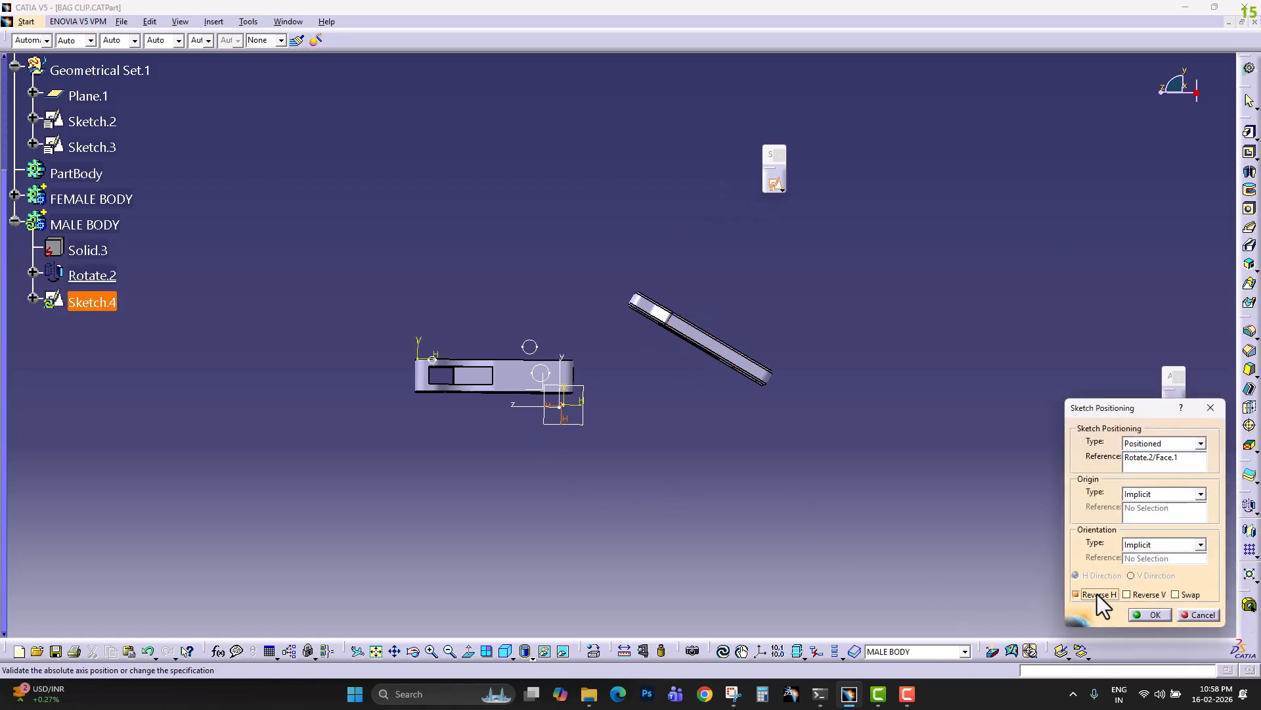
{"action": "left_click", "coordinate": [1127, 594]}
{"action": "left_click", "coordinate": [1076, 594]}
{"action": "mouse_move", "coordinate": [635, 411]}
{"action": "middle_mouse_down"}
{"action": "mouse_move", "coordinate": [634, 344]}
{"action": "mouse_move", "coordinate": [712, 330]}
{"action": "middle_mouse_up"}
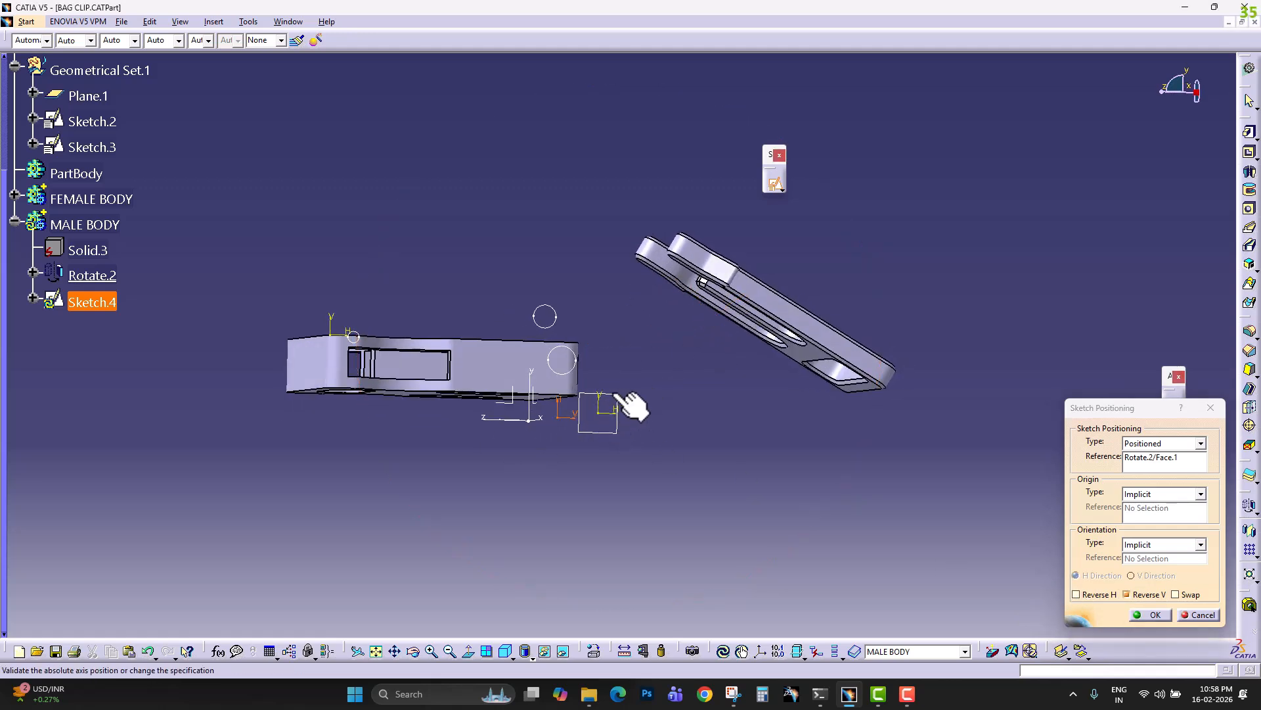
{"action": "left_click", "coordinate": [1210, 409]}
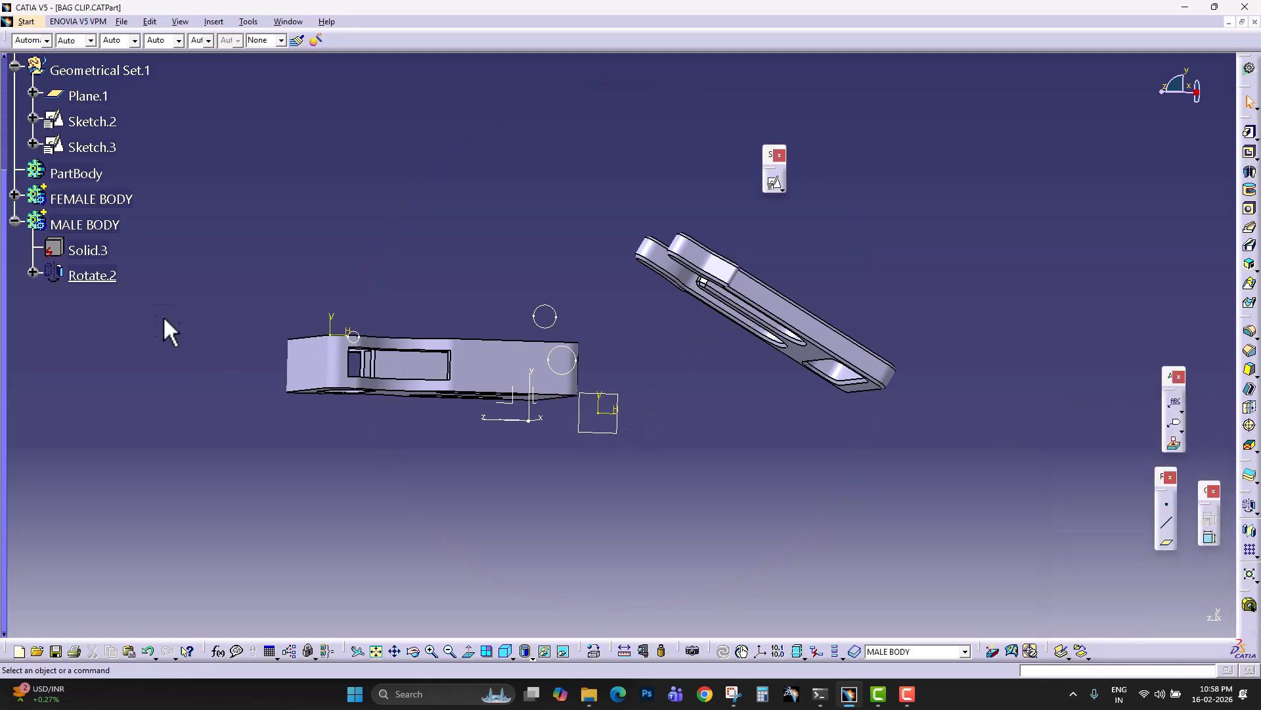
Step: Hide Sketch.3 and Sketch.2 in the geometrical set
{"action": "left_click", "coordinate": [88, 147]}
{"action": "key", "text": "space"}
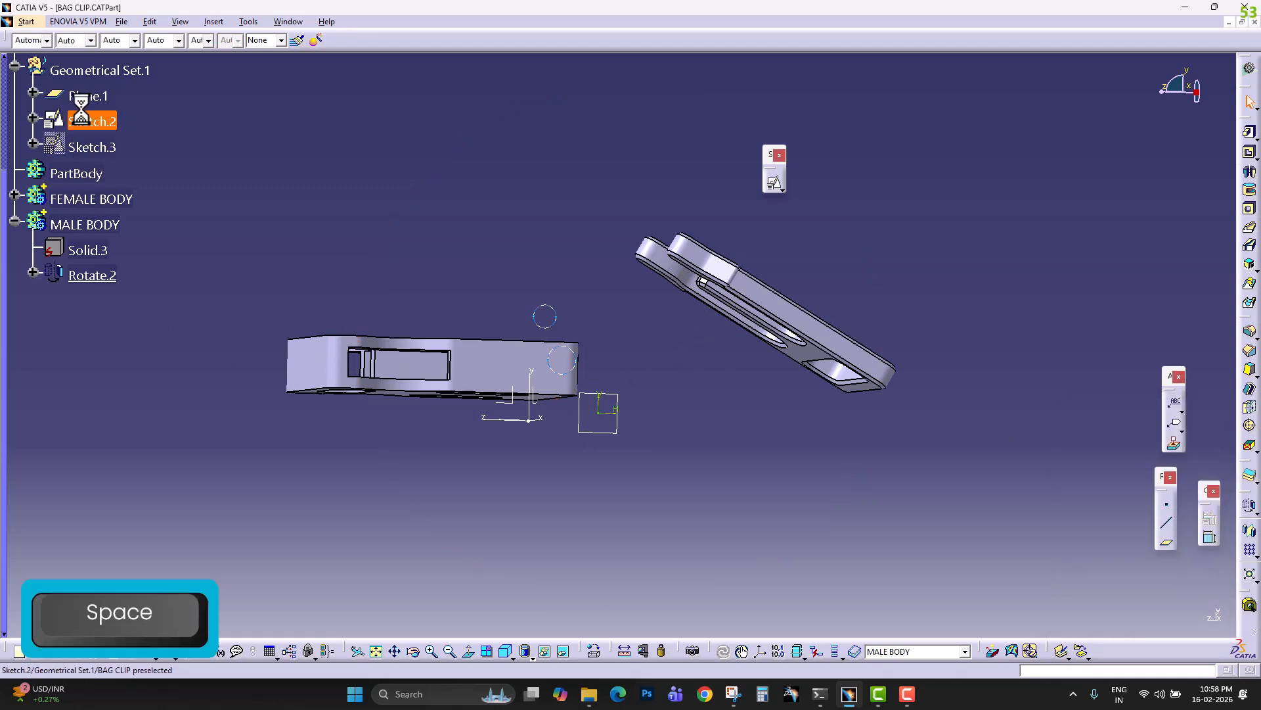
{"action": "left_click", "coordinate": [117, 121]}
{"action": "key", "text": "space"}
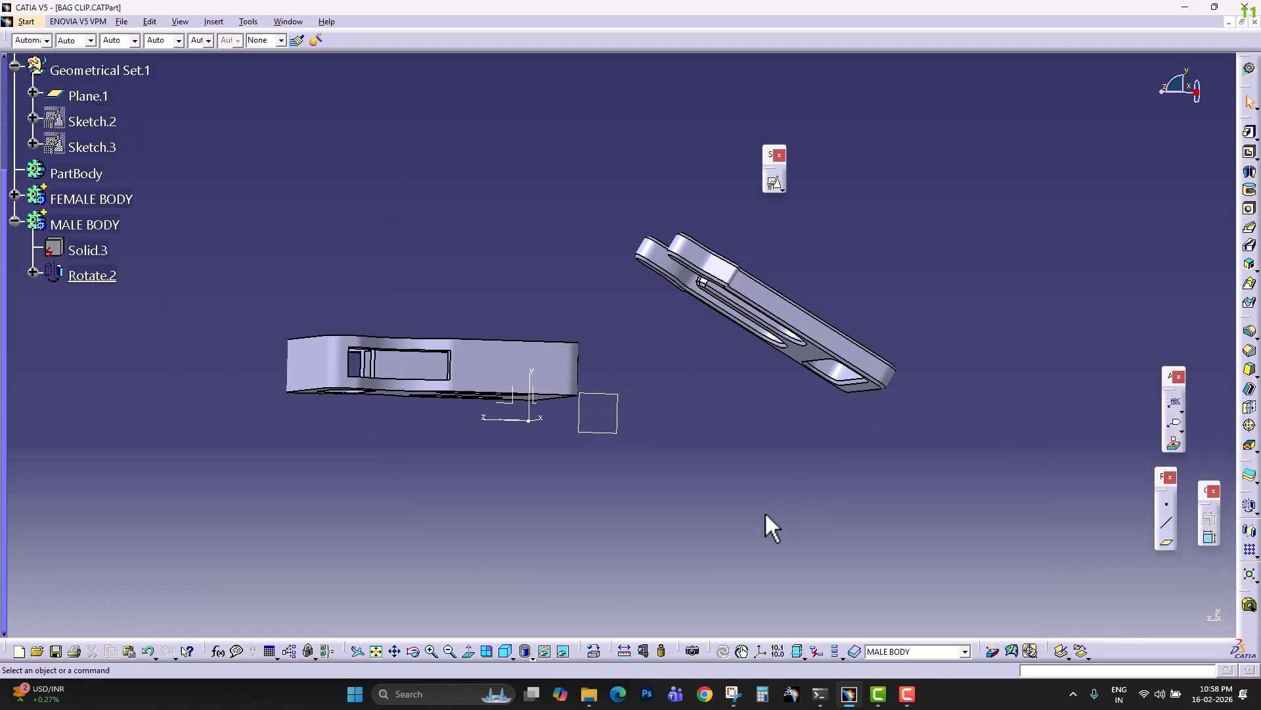
Step: Start a positioned sketch on the rotated male body's narrow side face, and hide the axis system at the part origin
{"action": "middle_click_drag", "start_coordinate": [765, 515], "coordinate": [791, 506], "text": "ctrl"}
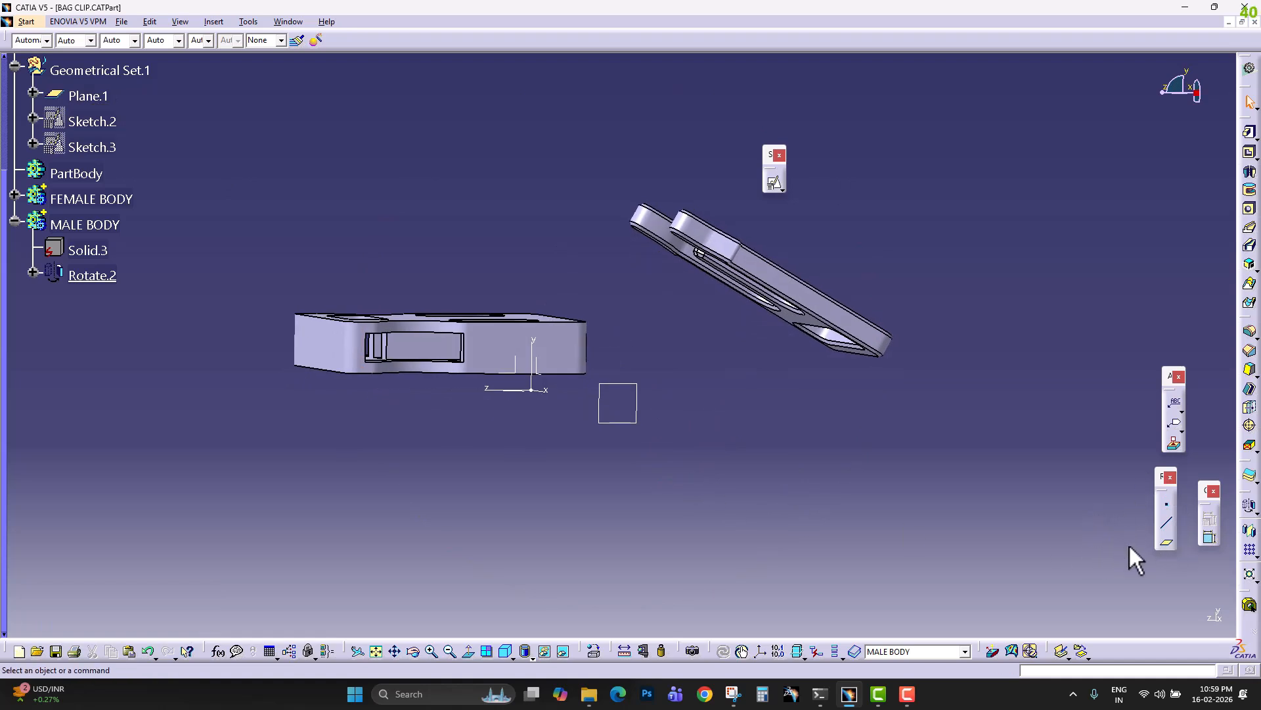
{"action": "left_click", "coordinate": [775, 183]}
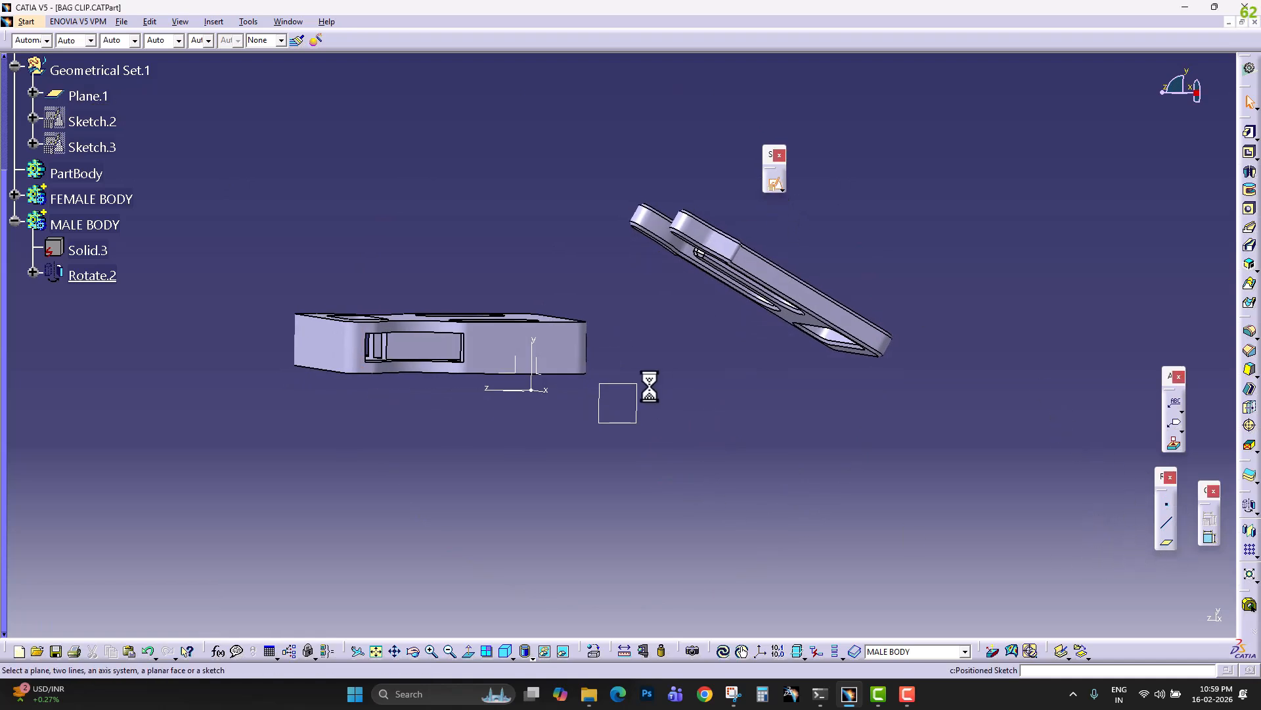
{"action": "left_click", "coordinate": [756, 276]}
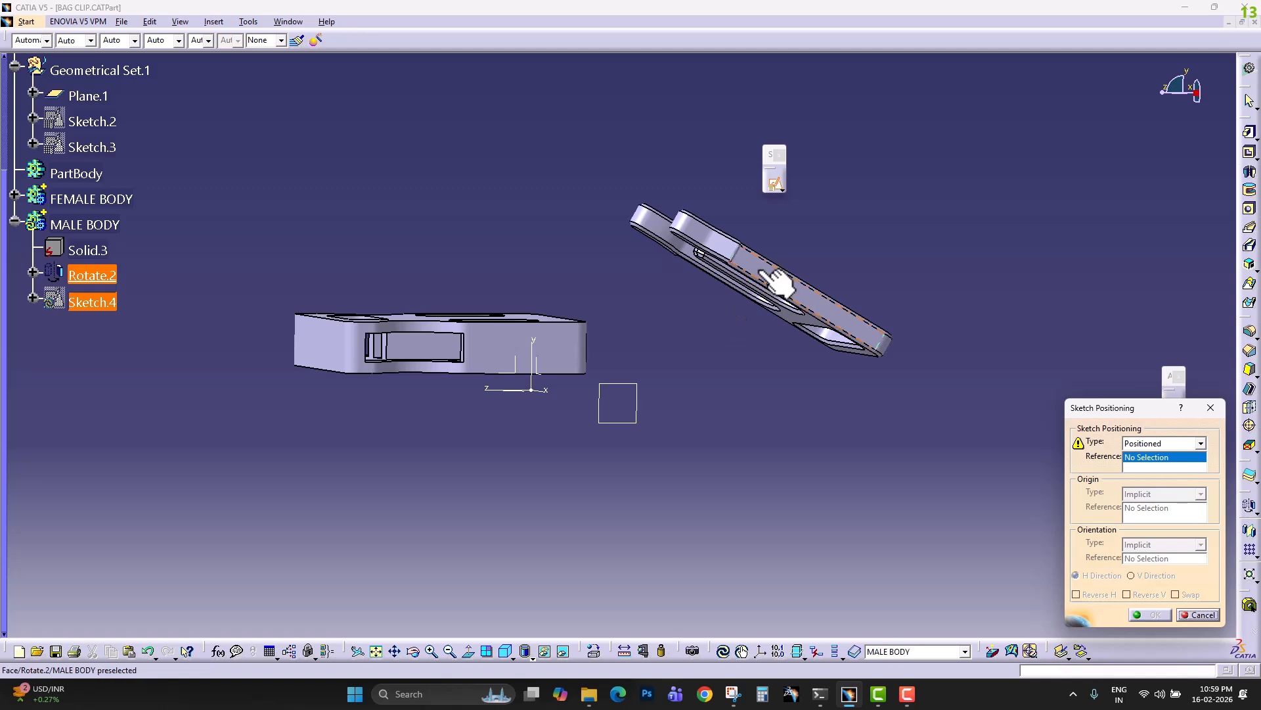
{"action": "middle_click_drag", "start_coordinate": [667, 408], "coordinate": [572, 401]}
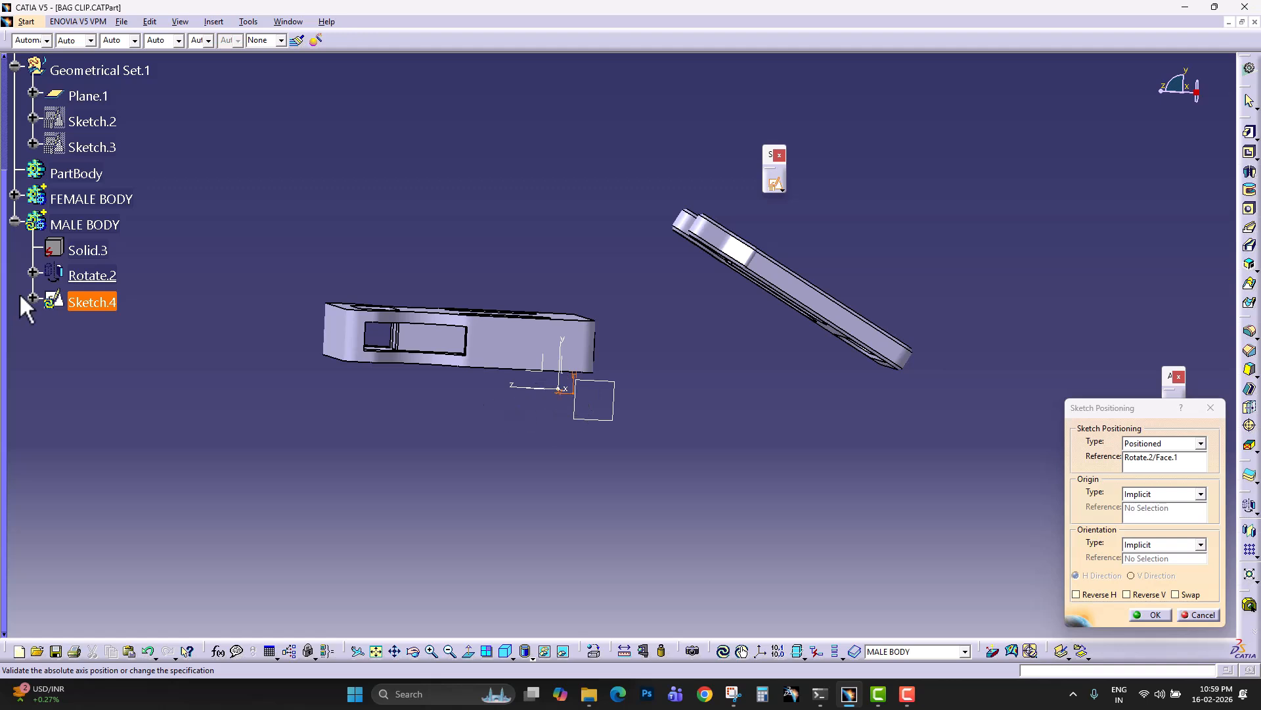
{"action": "right_click", "coordinate": [562, 362]}
{"action": "left_click", "coordinate": [592, 403]}
Step: Set the sketch origin type to Projection point, using the male body's upper corner vertex at the strap-slot end of the side face
{"action": "mouse_move", "coordinate": [594, 406]}
{"action": "middle_mouse_down"}
{"action": "mouse_move", "coordinate": [743, 357]}
{"action": "mouse_move", "coordinate": [704, 358]}
{"action": "mouse_move", "coordinate": [722, 336]}
{"action": "middle_mouse_up"}
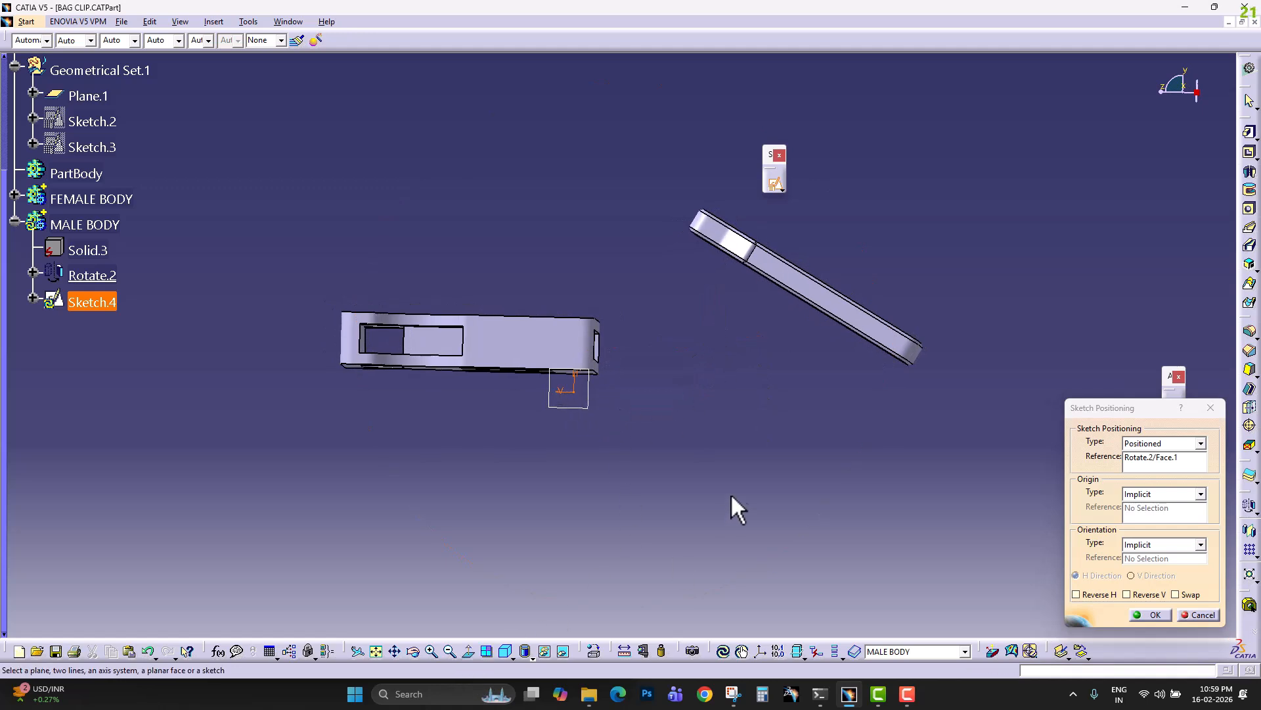
{"action": "mouse_move", "coordinate": [757, 368]}
{"action": "middle_mouse_down"}
{"action": "mouse_move", "coordinate": [774, 370]}
{"action": "mouse_move", "coordinate": [762, 364]}
{"action": "middle_mouse_up"}
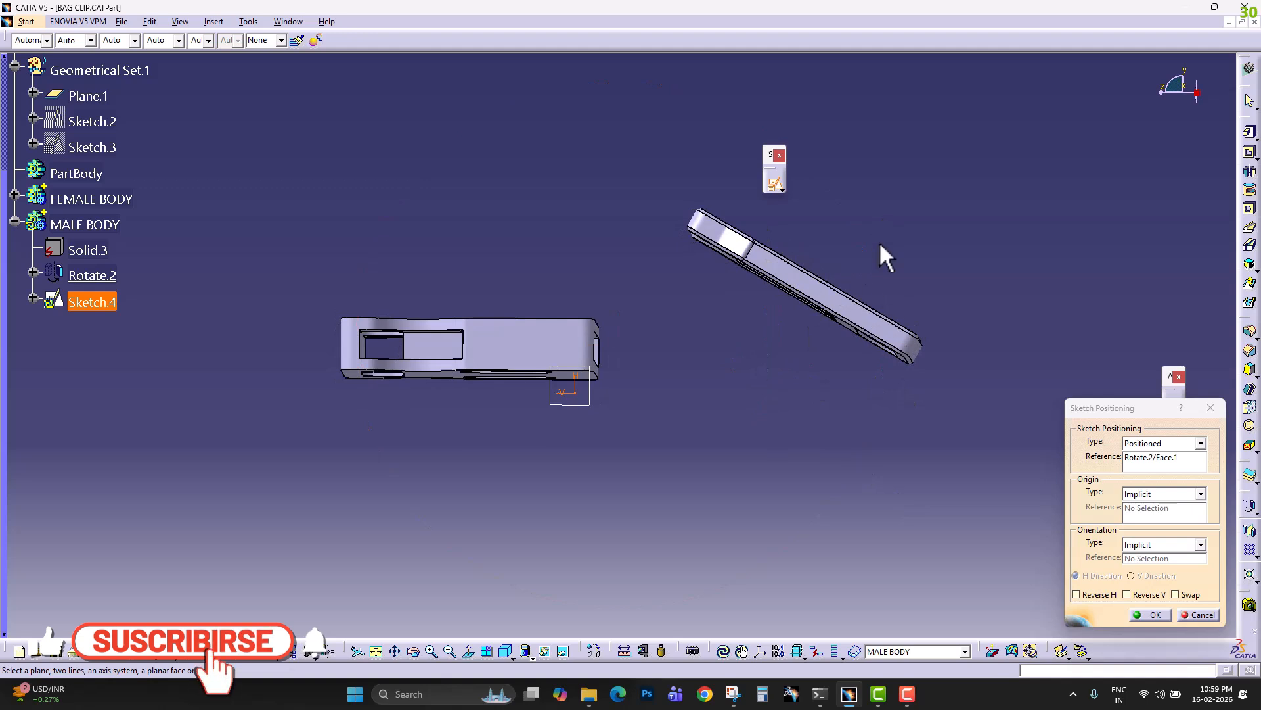
{"action": "middle_click_drag", "start_coordinate": [602, 311], "coordinate": [751, 422]}
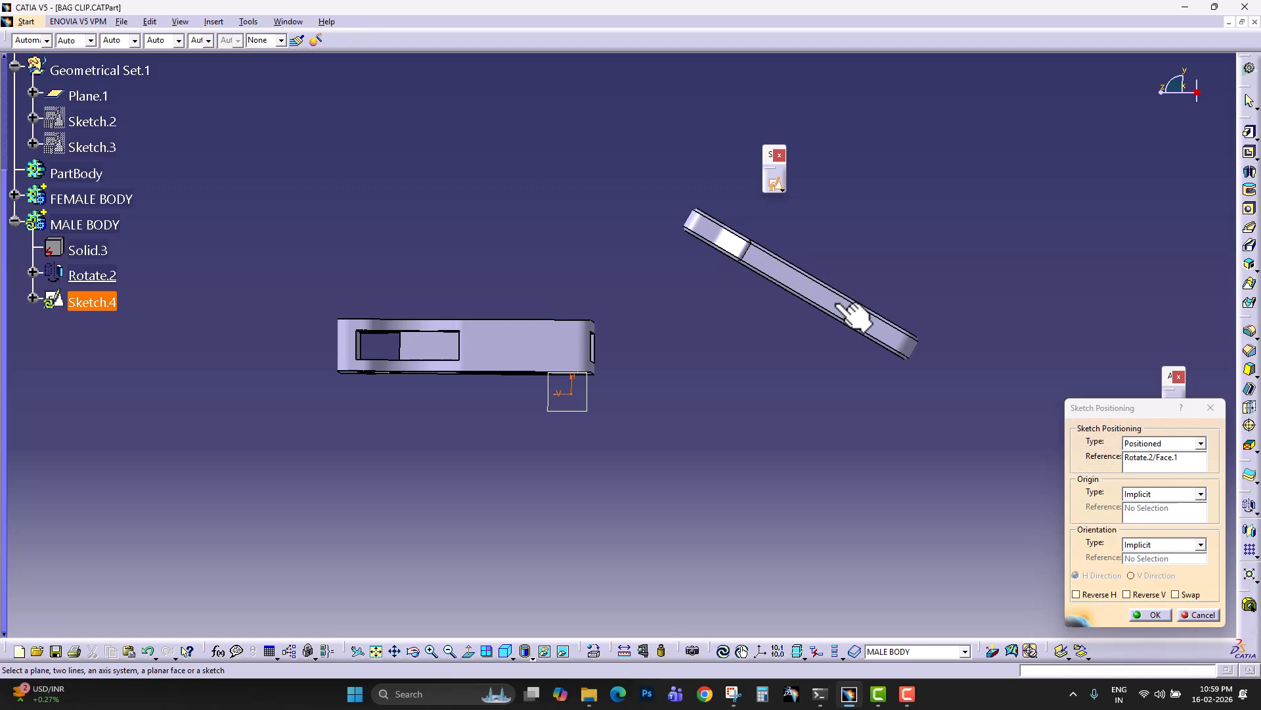
{"action": "middle_click_drag", "start_coordinate": [814, 360], "coordinate": [679, 350]}
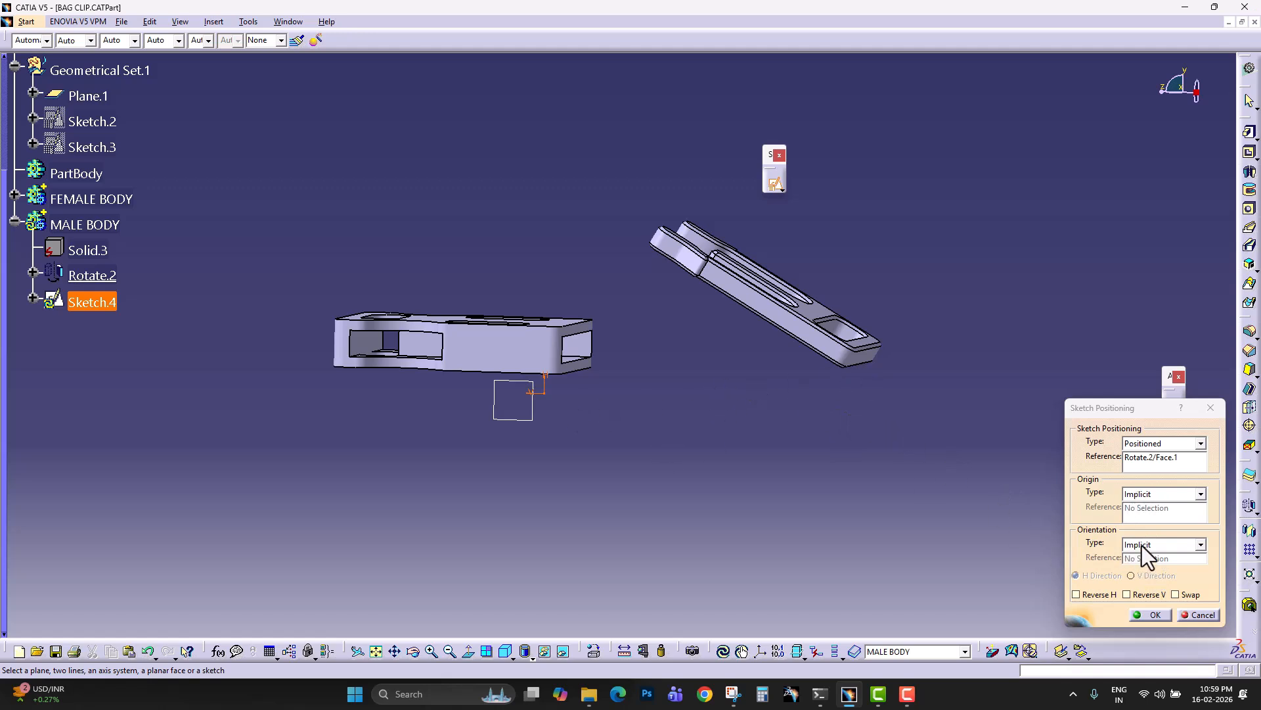
{"action": "left_click", "coordinate": [1158, 494]}
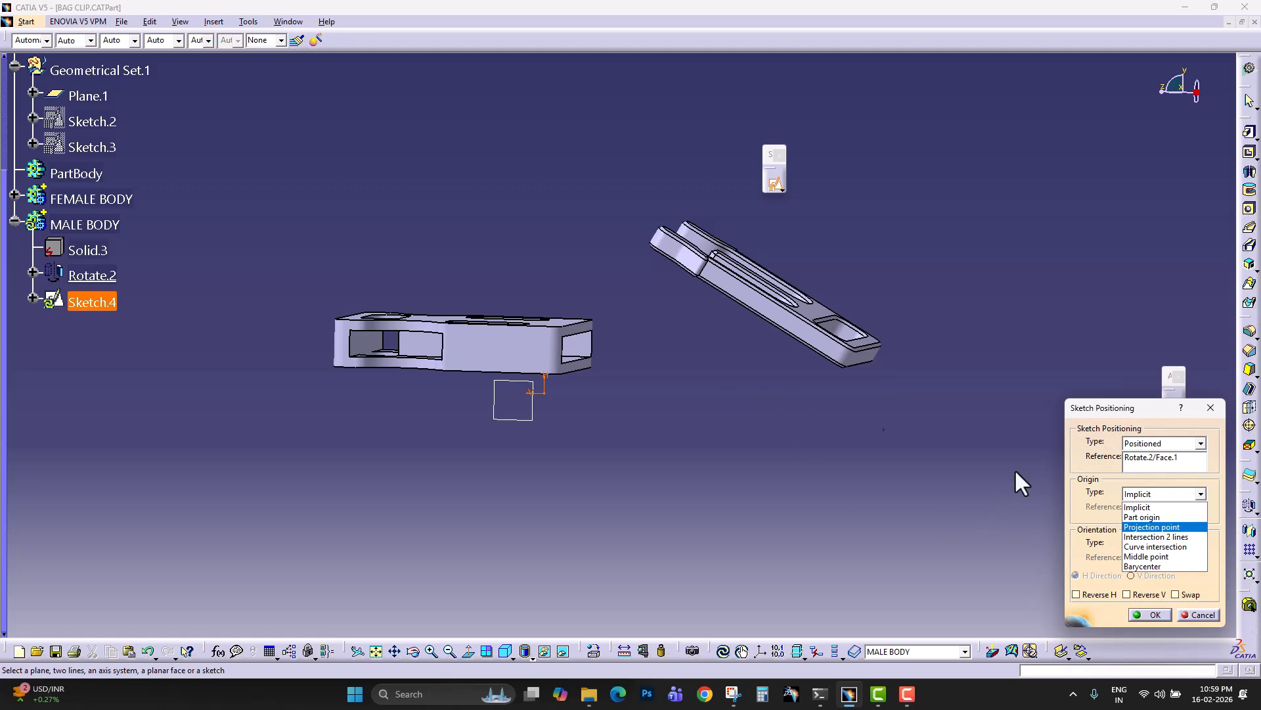
{"action": "left_click", "coordinate": [1137, 529]}
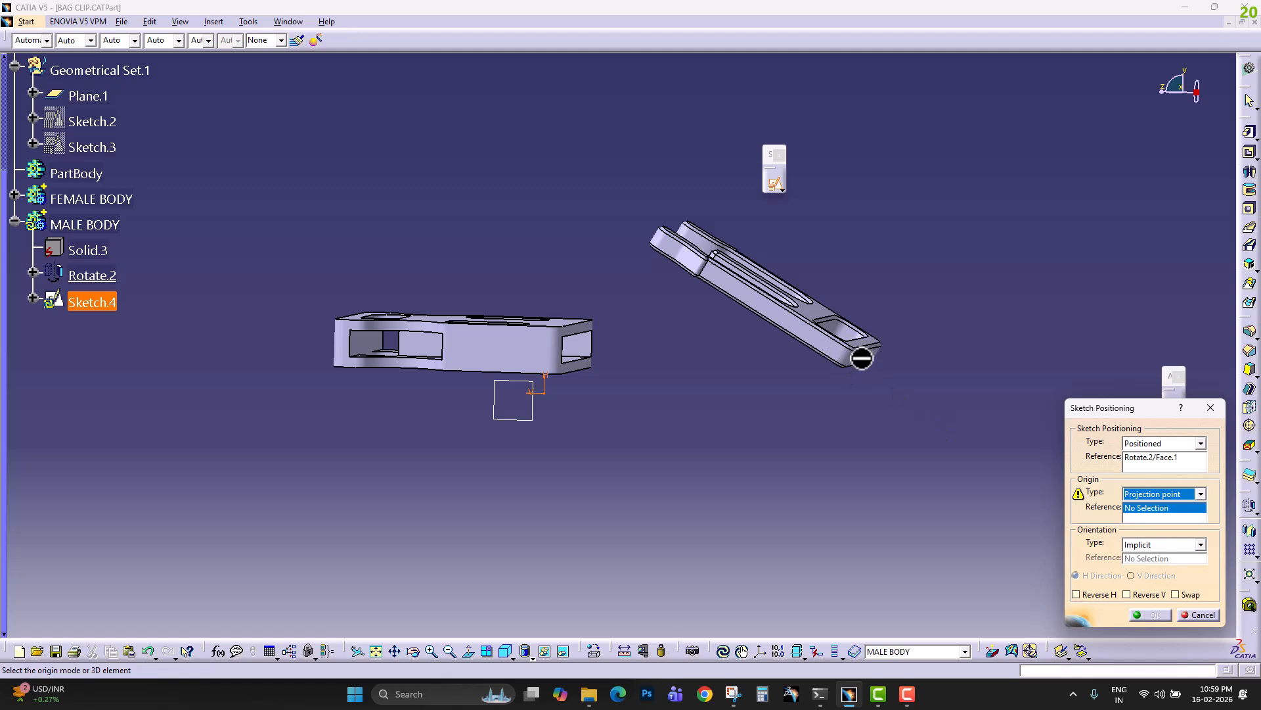
{"action": "middle_click_drag", "start_coordinate": [863, 359], "coordinate": [718, 352]}
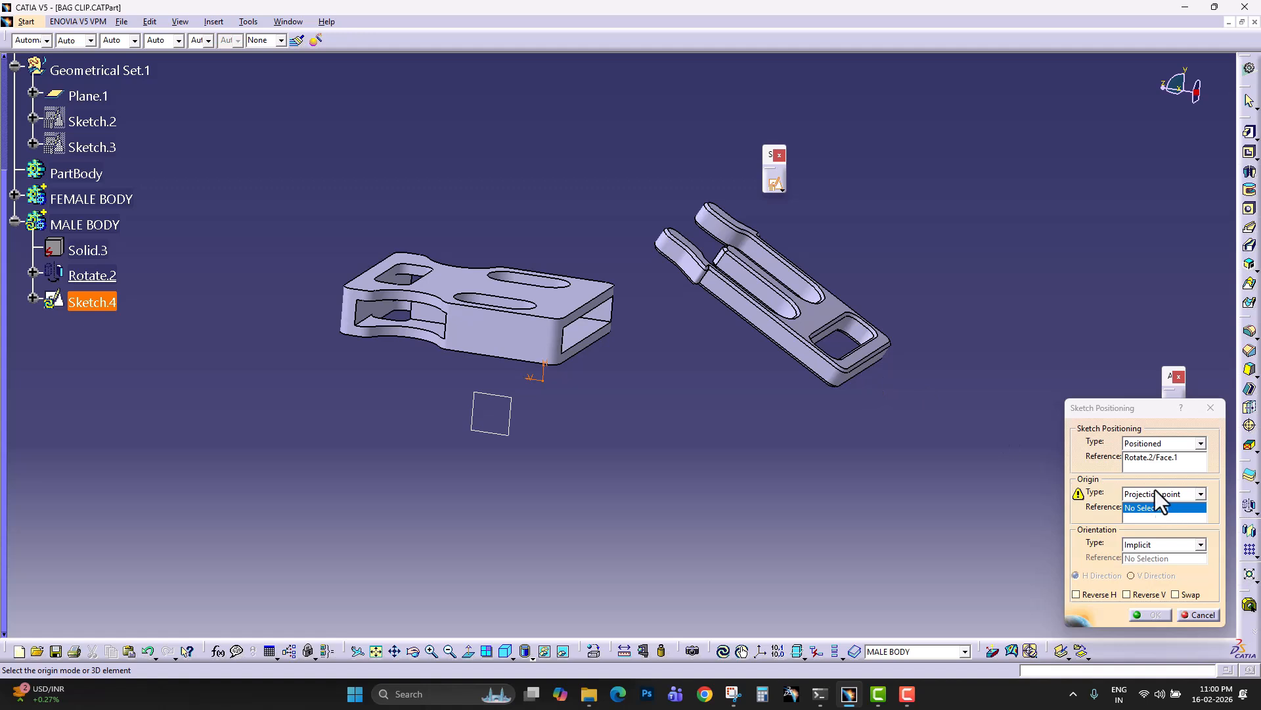
{"action": "left_click", "coordinate": [1145, 455]}
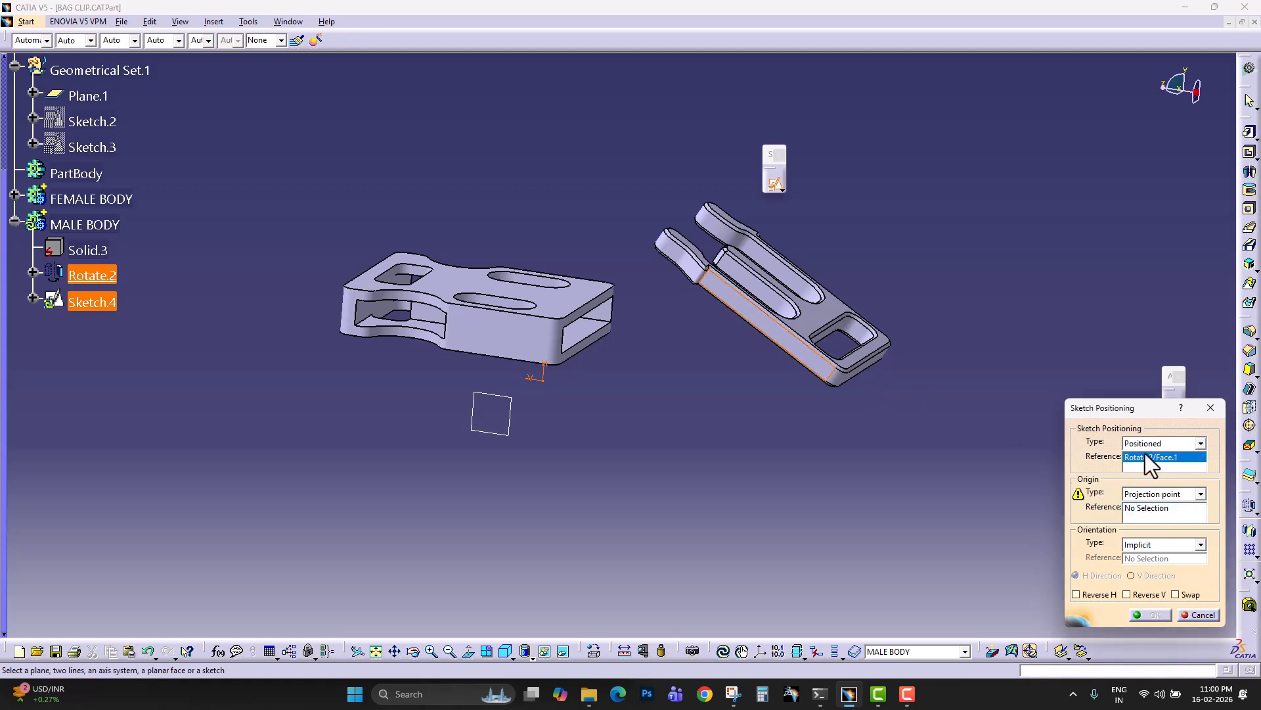
{"action": "left_click", "coordinate": [1144, 494]}
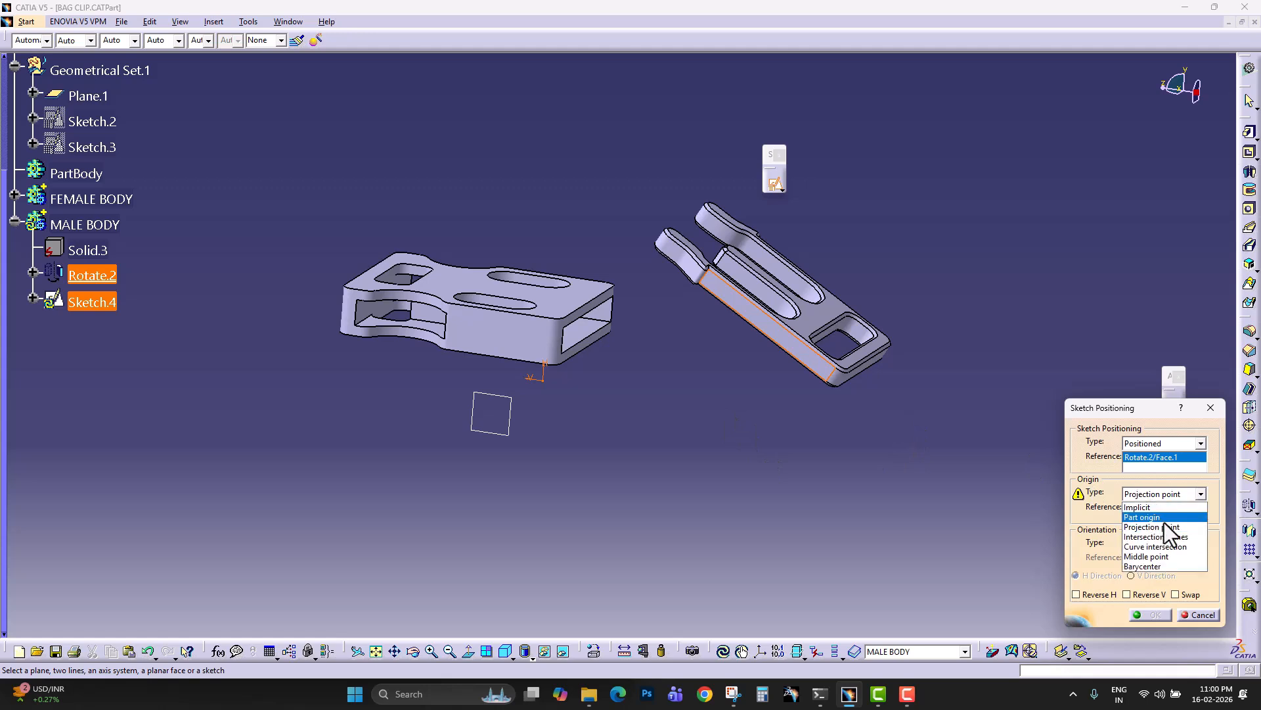
{"action": "left_click", "coordinate": [1163, 527]}
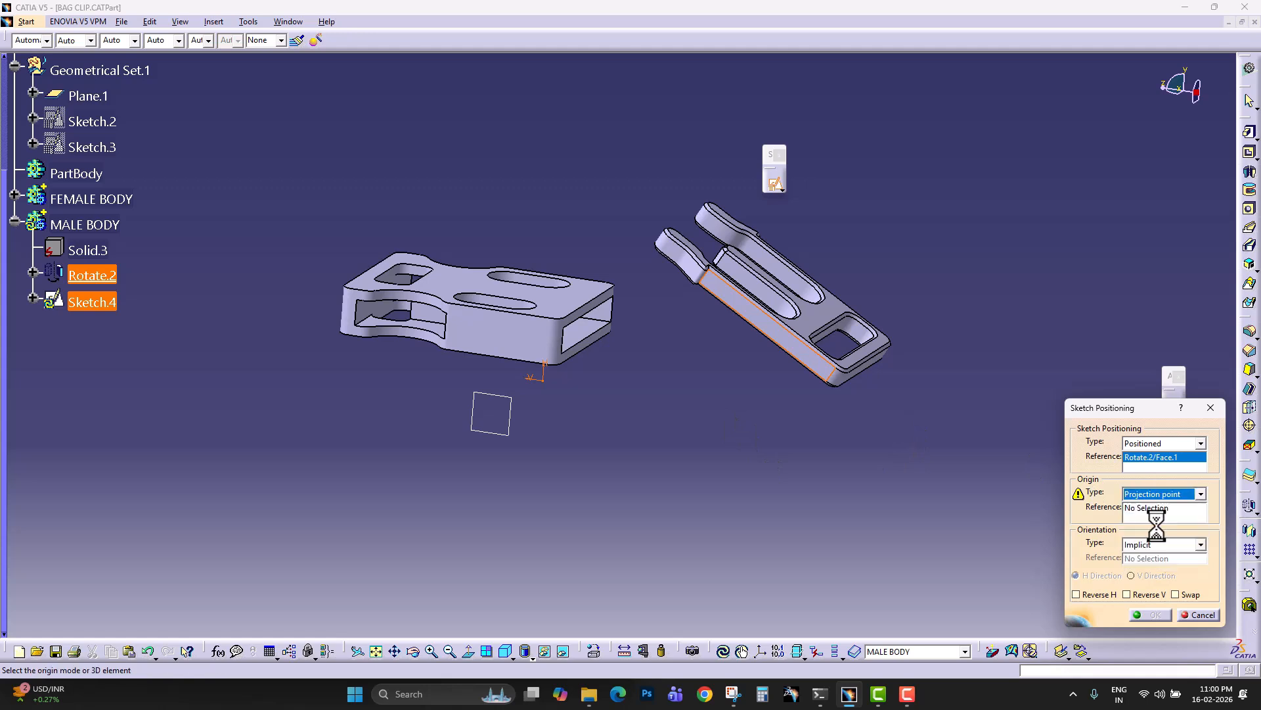
{"action": "left_click", "coordinate": [860, 368]}
Step: Orient the sketch Parallel to line along the side face's long upper edge, enable Reverse H and Reverse V, and confirm the positioning
{"action": "middle_click_drag", "start_coordinate": [869, 479], "coordinate": [661, 245]}
{"action": "middle_click_drag", "start_coordinate": [997, 268], "coordinate": [973, 215]}
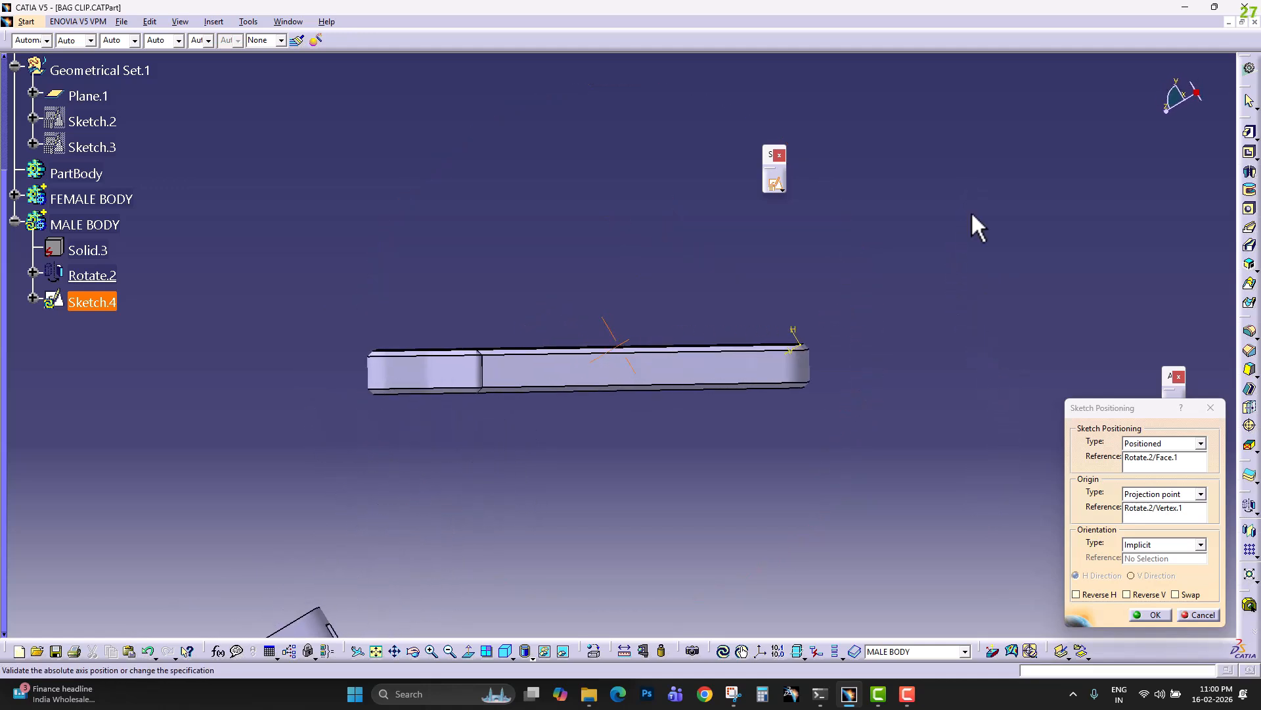
{"action": "left_click", "coordinate": [1149, 544]}
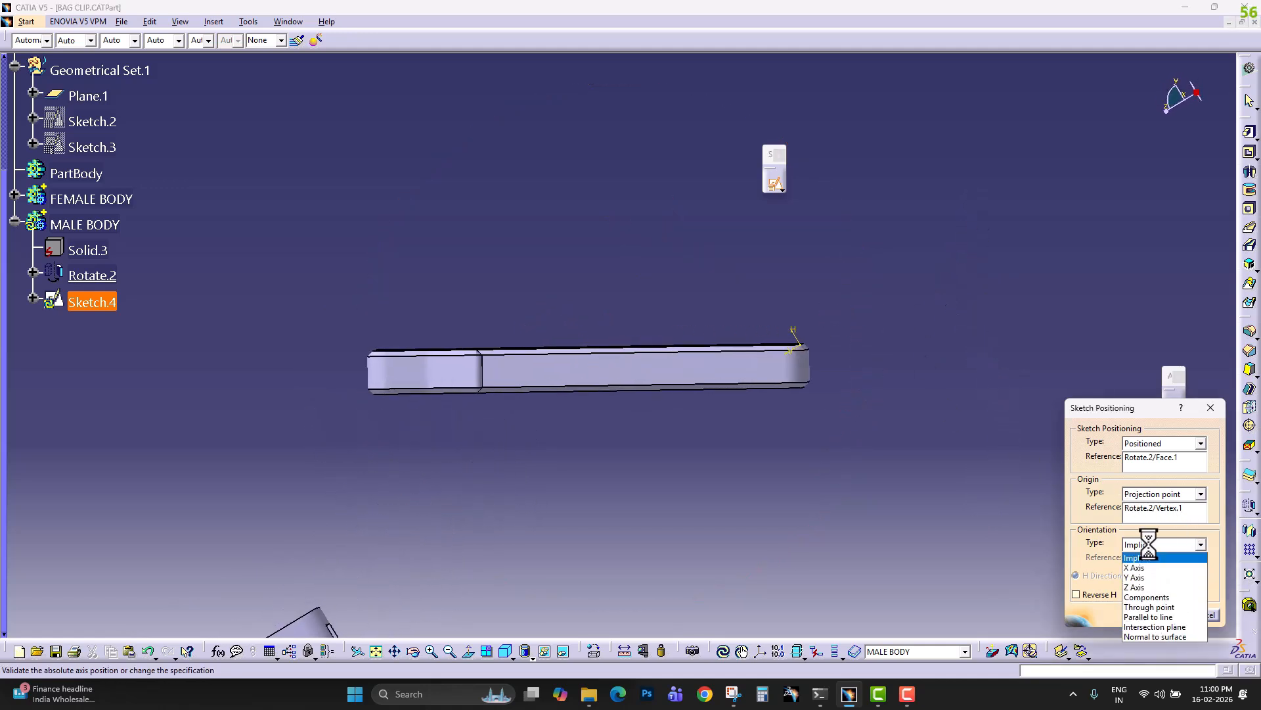
{"action": "left_click", "coordinate": [1149, 616]}
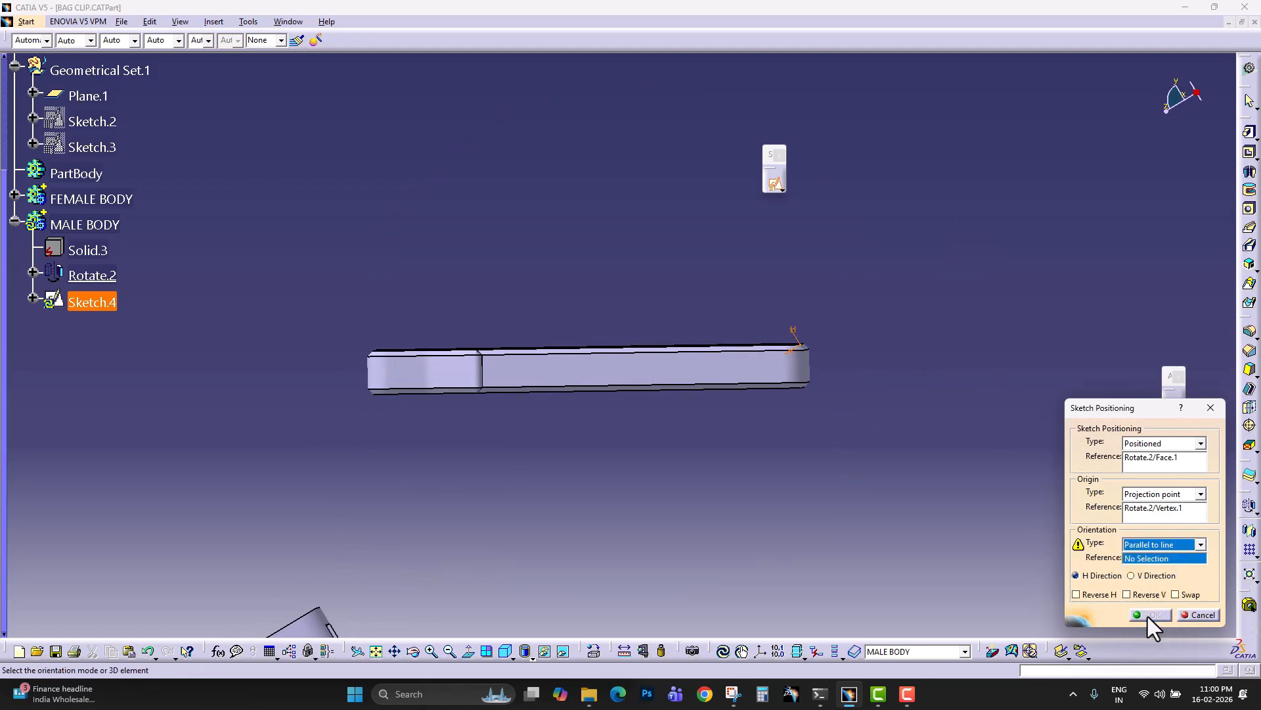
{"action": "left_click", "coordinate": [743, 353]}
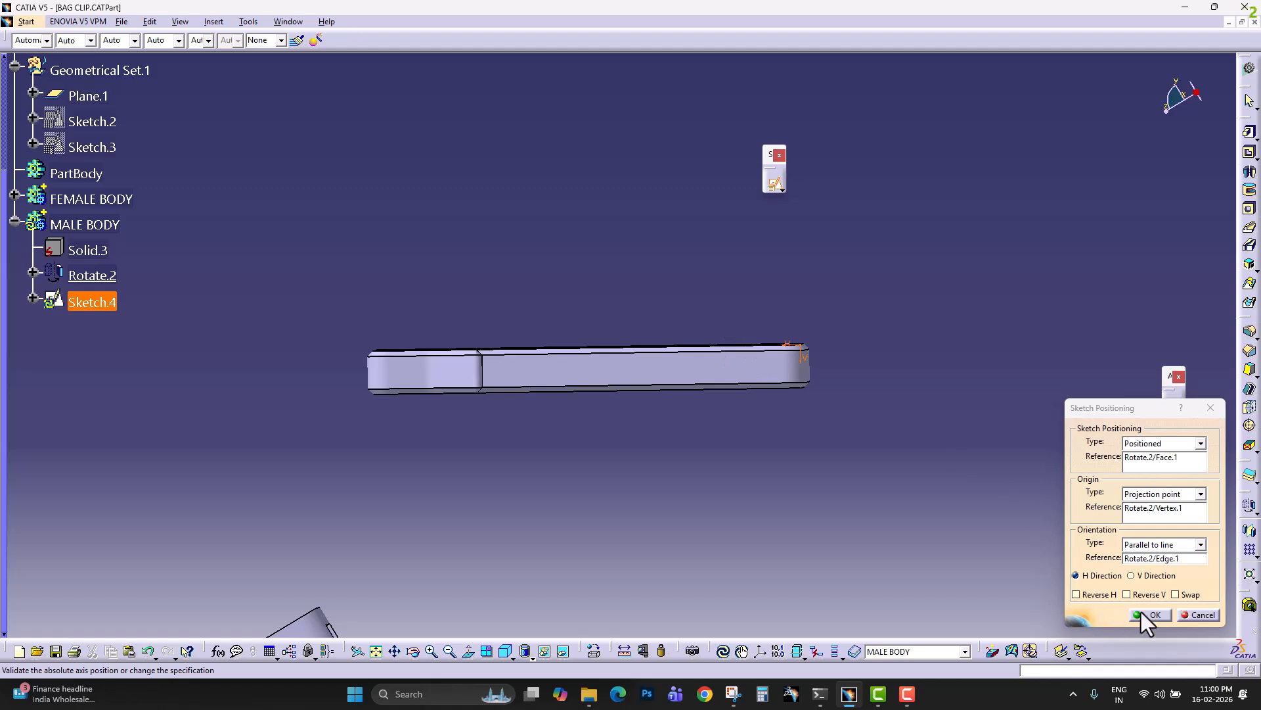
{"action": "left_click", "coordinate": [1128, 594]}
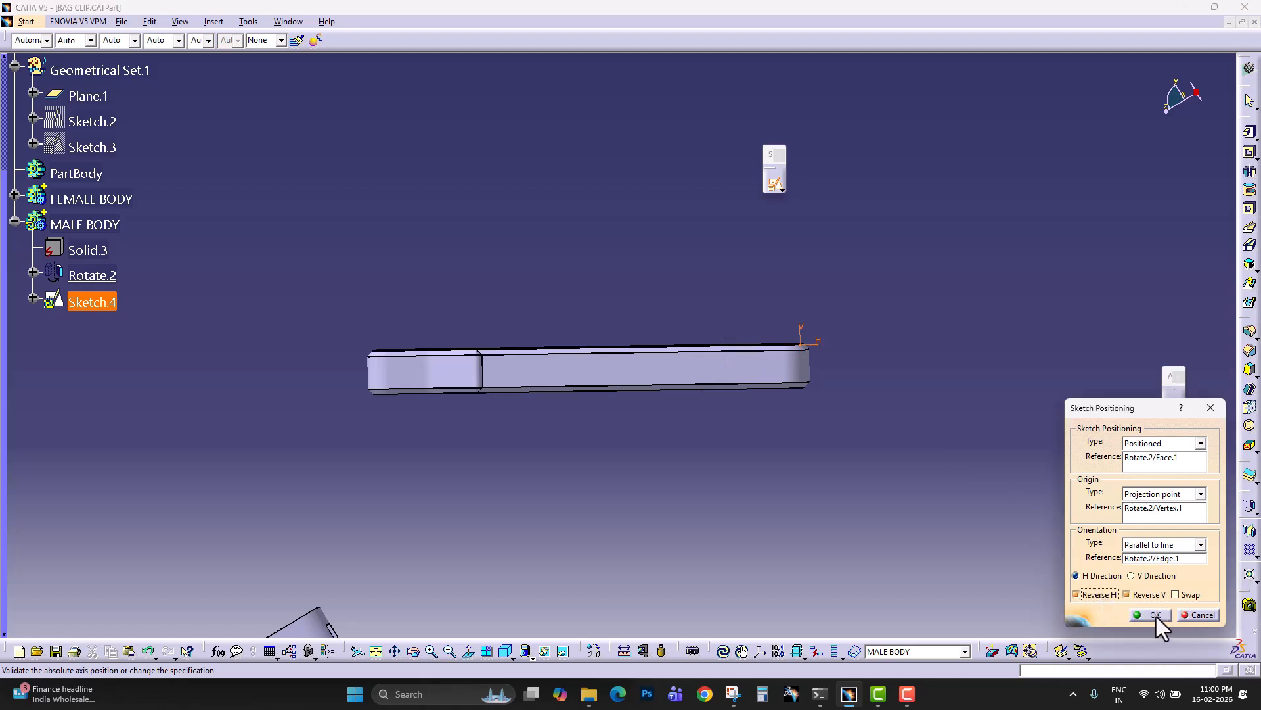
{"action": "left_click", "coordinate": [1155, 615]}
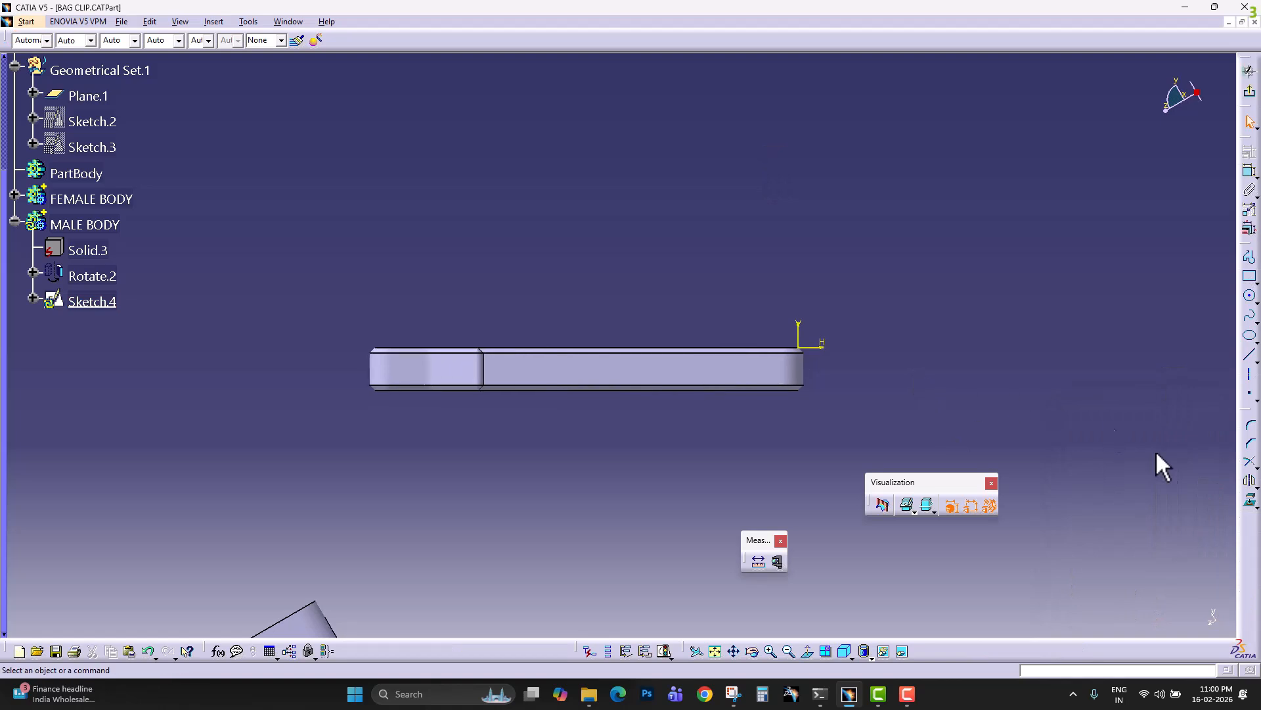
Step: Sketch a rectangle enclosing the sketch origin and overlapping the male body's strap-slot end, and exit the sketch
{"action": "left_click", "coordinate": [1249, 277]}
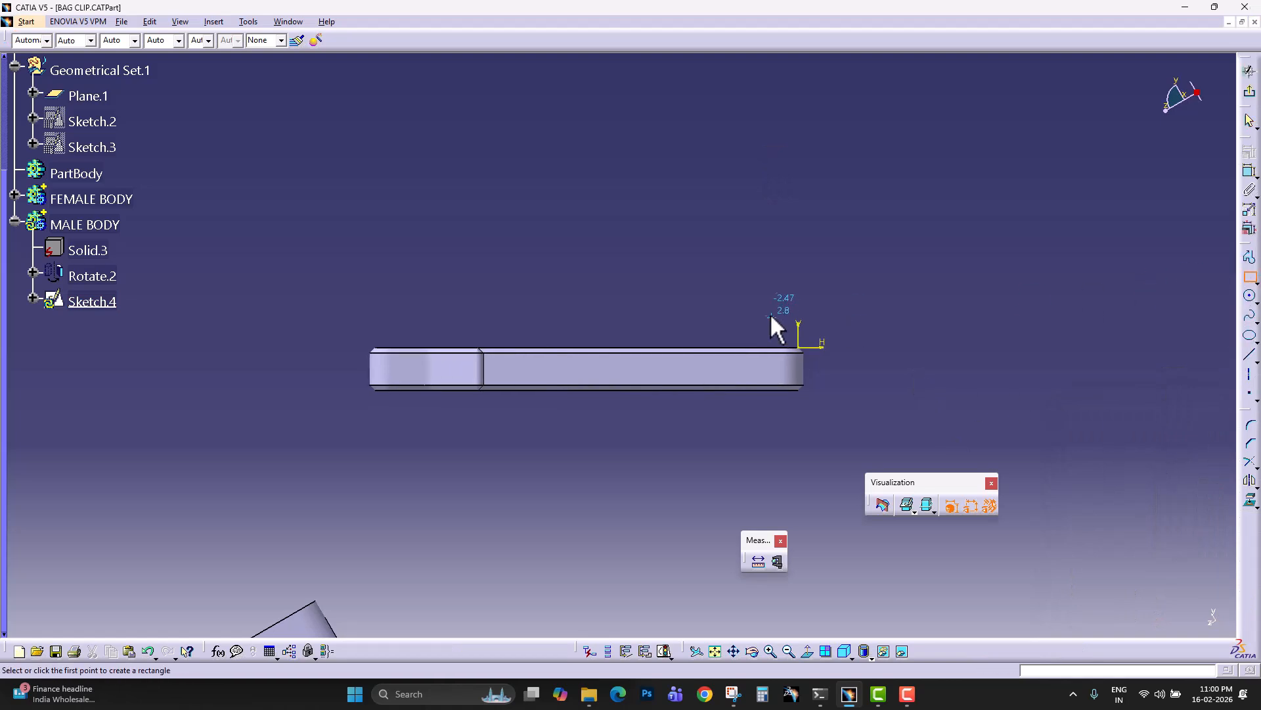
{"action": "left_click", "coordinate": [697, 321]}
{"action": "left_click", "coordinate": [904, 420]}
{"action": "scroll", "coordinate": [844, 315], "scroll_direction": "down", "scroll_amount": 3}
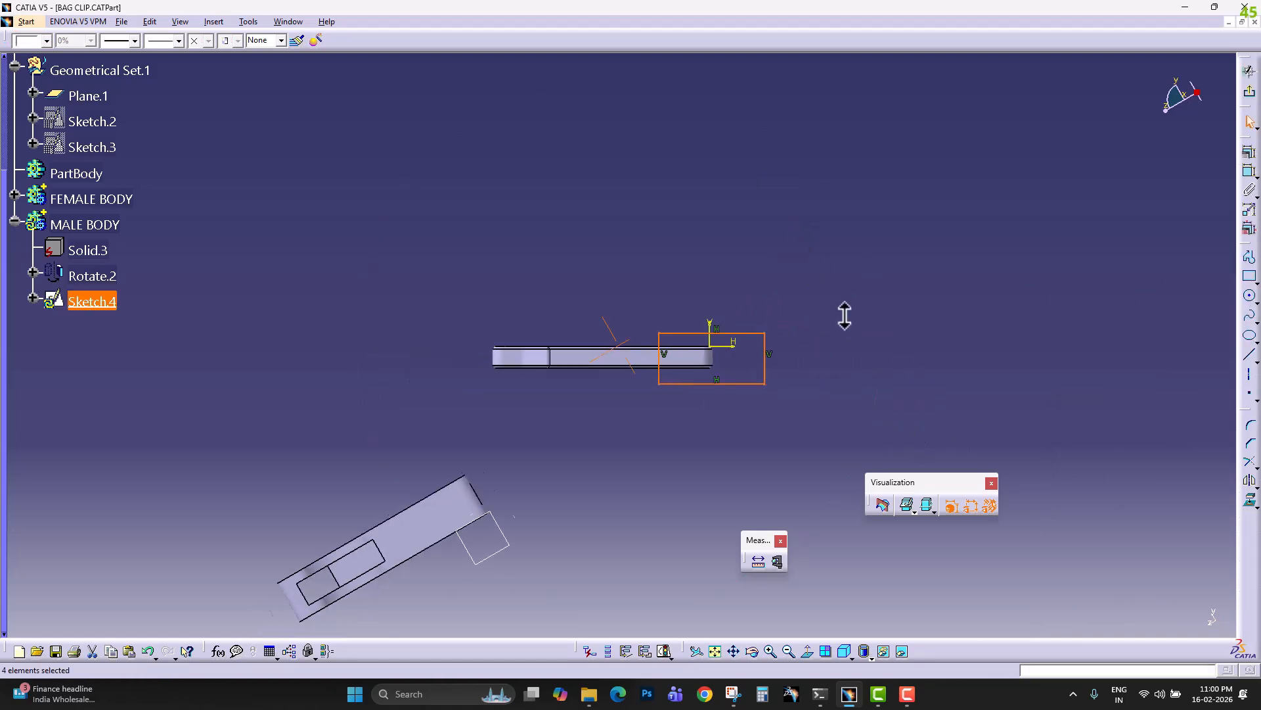
{"action": "middle_click_drag", "start_coordinate": [830, 318], "coordinate": [829, 310]}
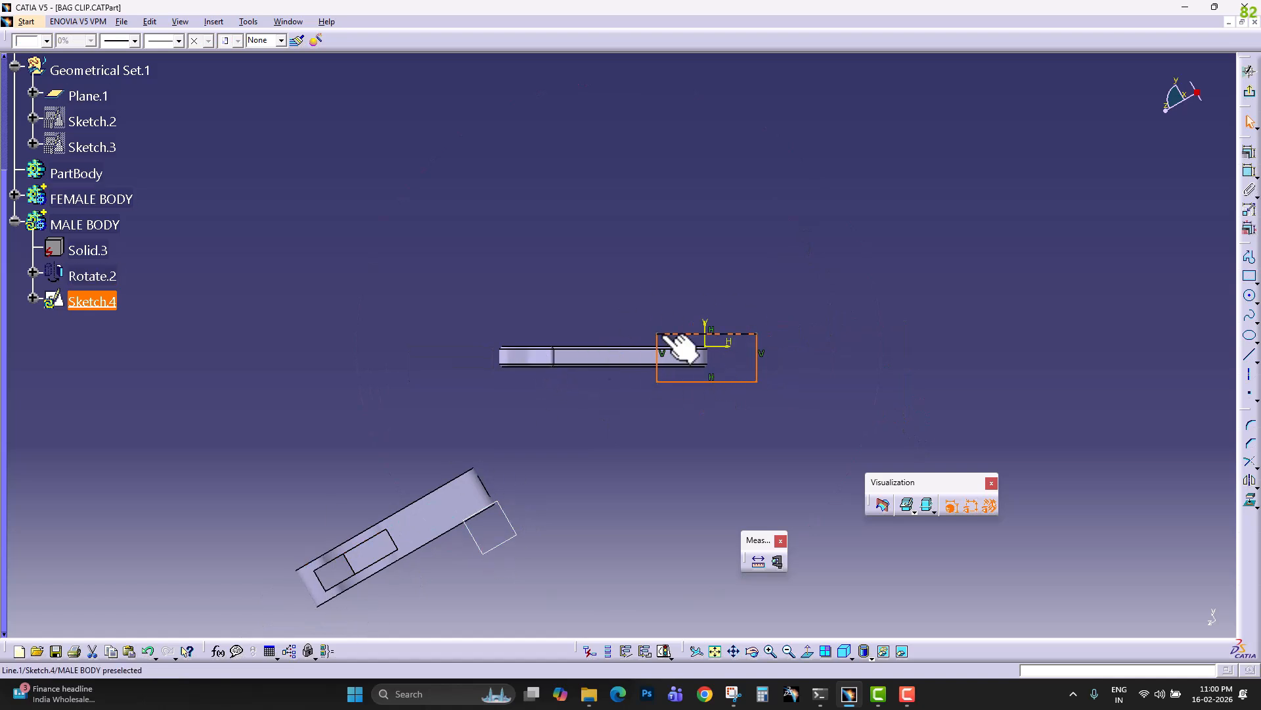
{"action": "left_click", "coordinate": [857, 278]}
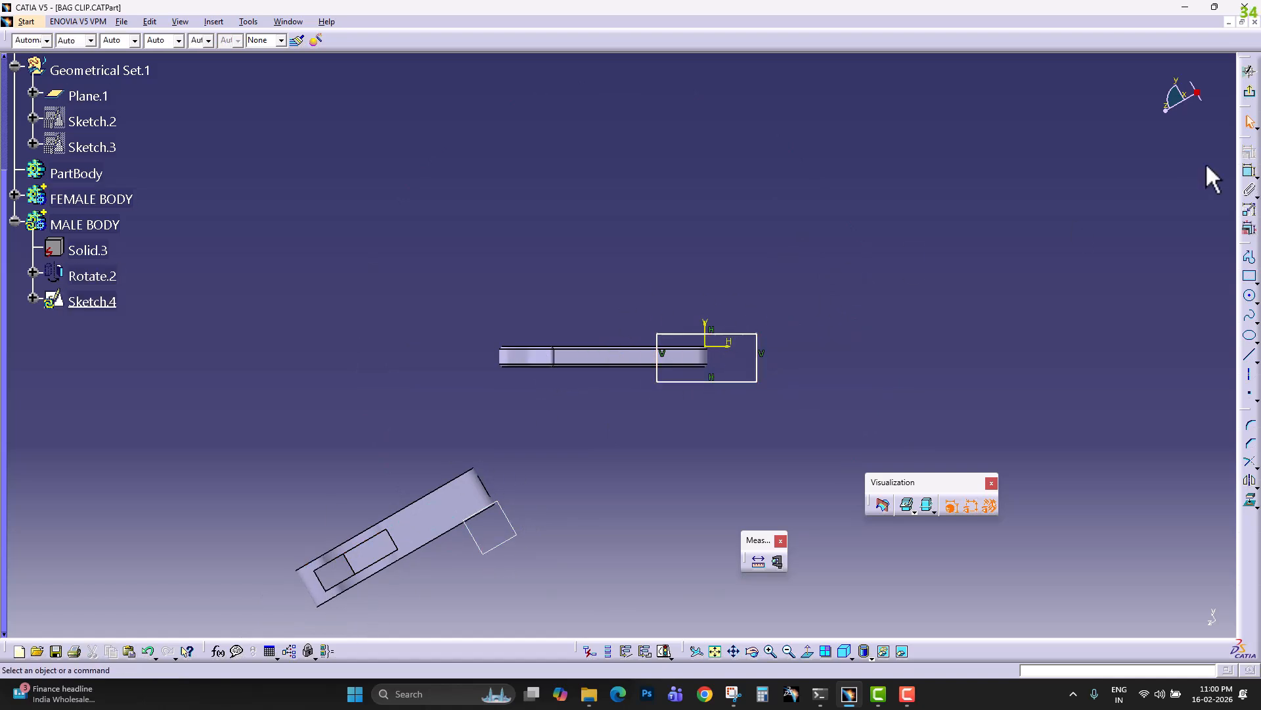
{"action": "left_click", "coordinate": [1249, 92]}
{"action": "mouse_move", "coordinate": [707, 301]}
{"action": "middle_mouse_down"}
{"action": "mouse_move", "coordinate": [717, 320]}
{"action": "mouse_move", "coordinate": [690, 490]}
{"action": "mouse_move", "coordinate": [653, 459]}
{"action": "mouse_move", "coordinate": [620, 501]}
{"action": "middle_mouse_up"}
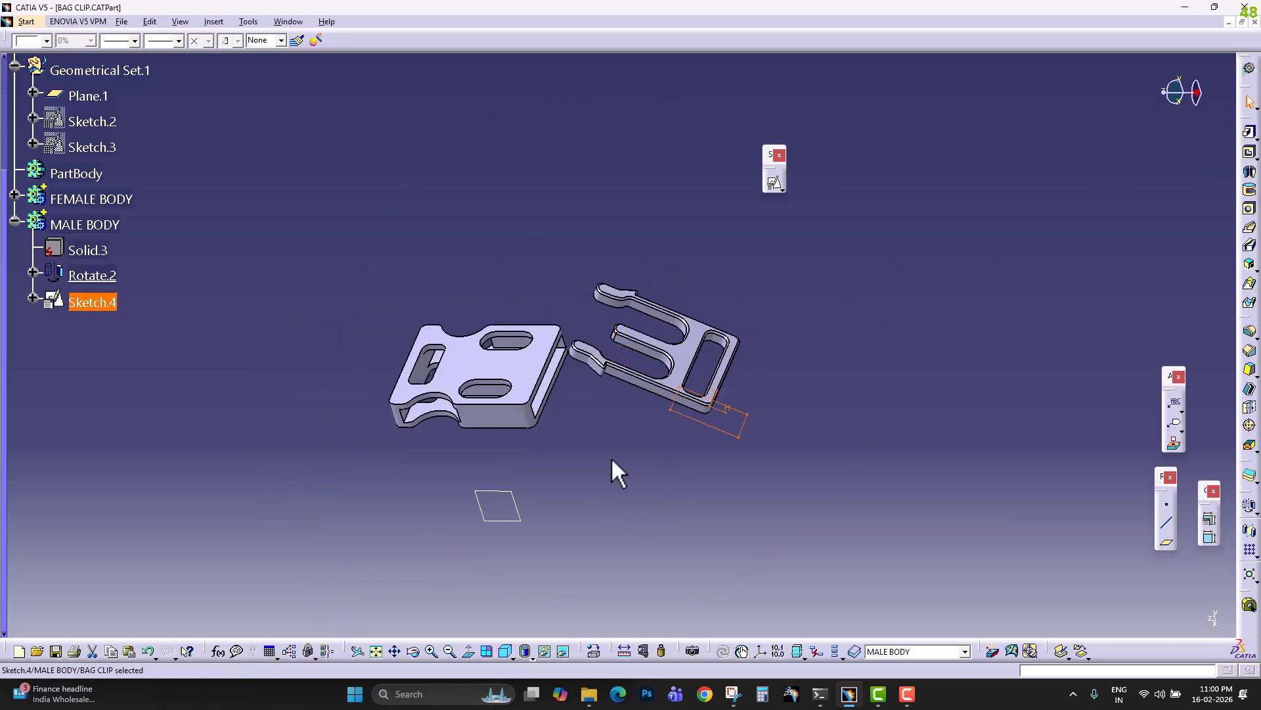
{"action": "left_click", "coordinate": [176, 375]}
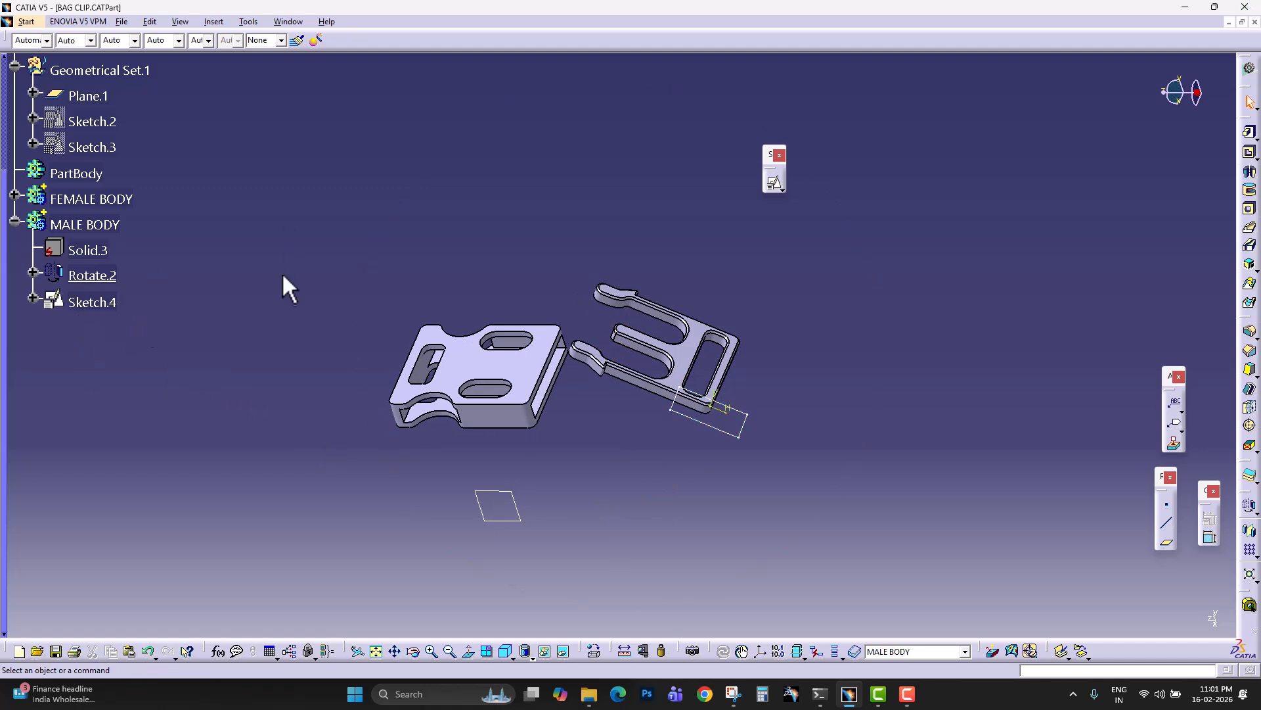
Step: Open the male body's side-face rectangle sketch to view its origin and H/V orientation, and exit the sketch
{"action": "scroll", "coordinate": [259, 384], "scroll_direction": "up", "scroll_amount": 3}
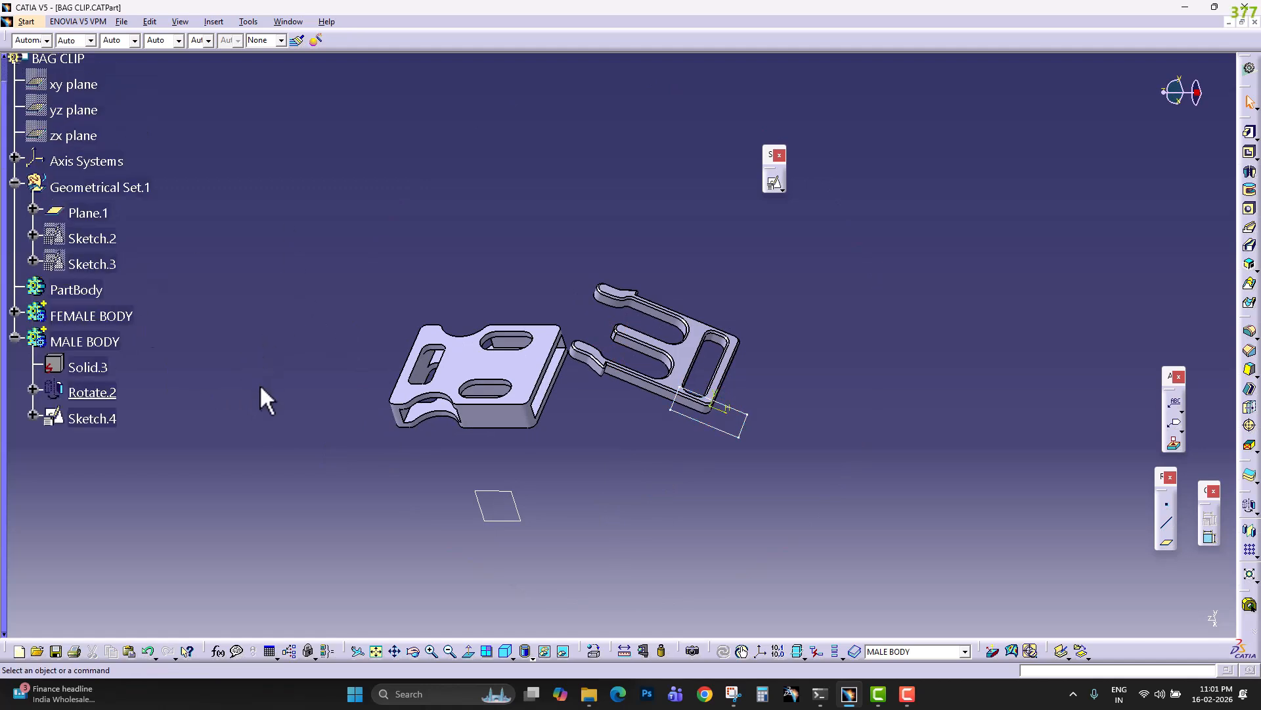
{"action": "middle_click_drag", "start_coordinate": [697, 414], "coordinate": [563, 422]}
{"action": "scroll", "coordinate": [563, 423], "scroll_direction": "down", "scroll_amount": 2}
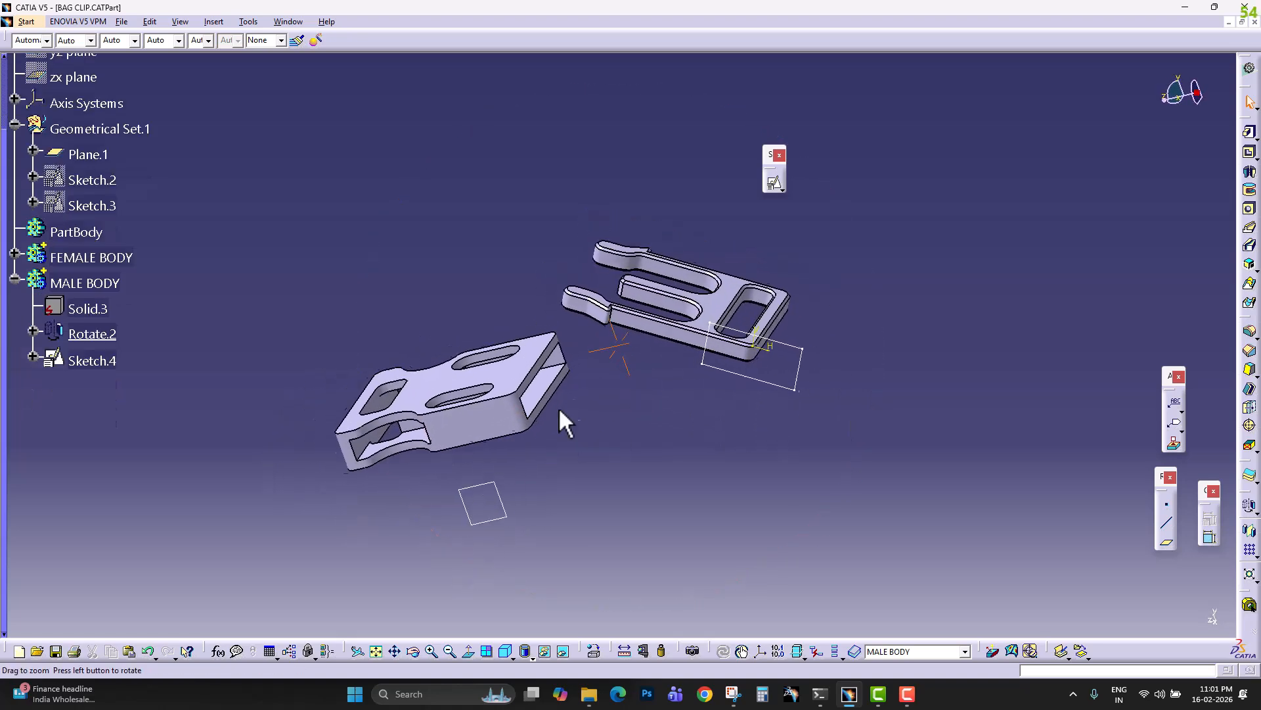
{"action": "left_click", "coordinate": [84, 283]}
{"action": "left_click", "coordinate": [291, 335]}
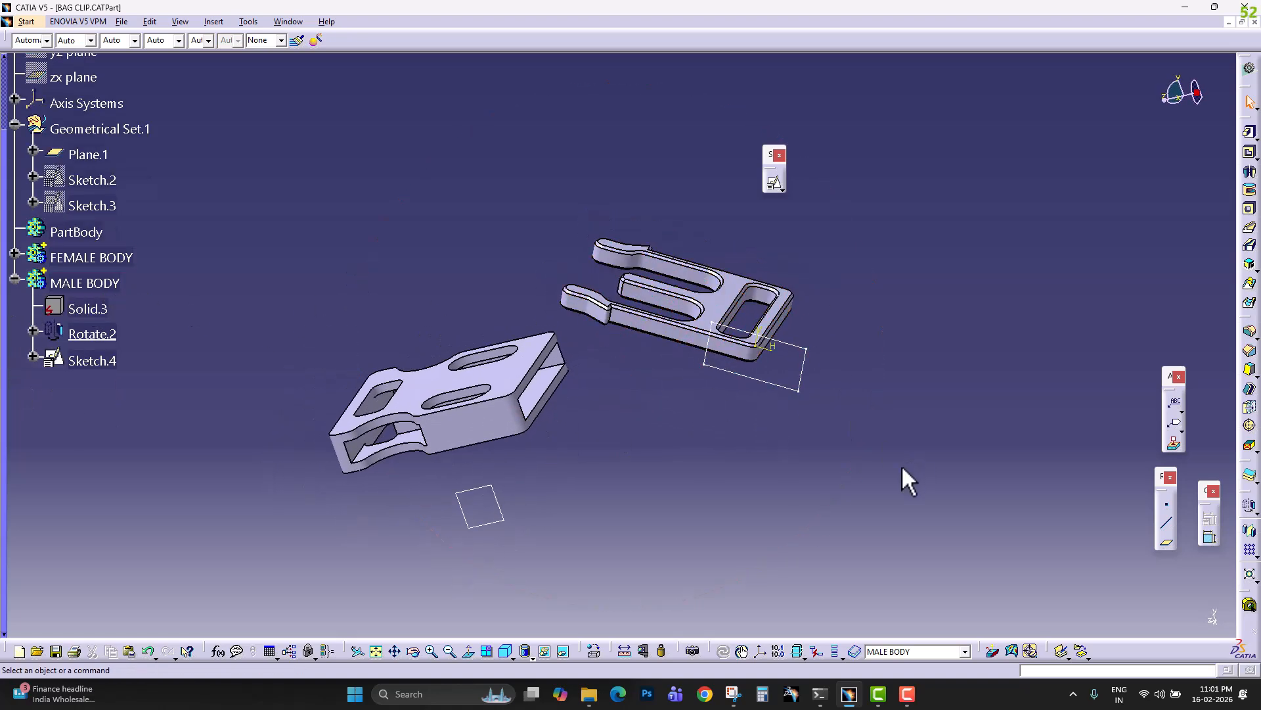
{"action": "double_click", "coordinate": [92, 360]}
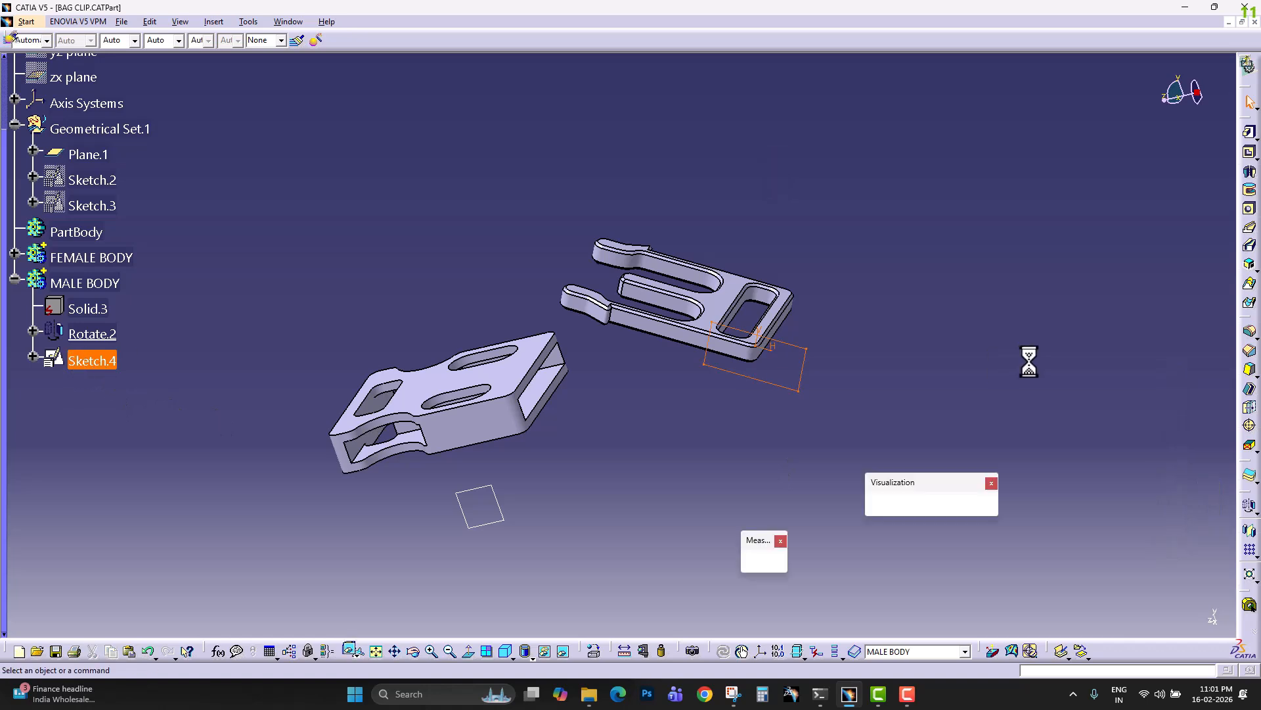
{"action": "left_click", "coordinate": [1250, 94]}
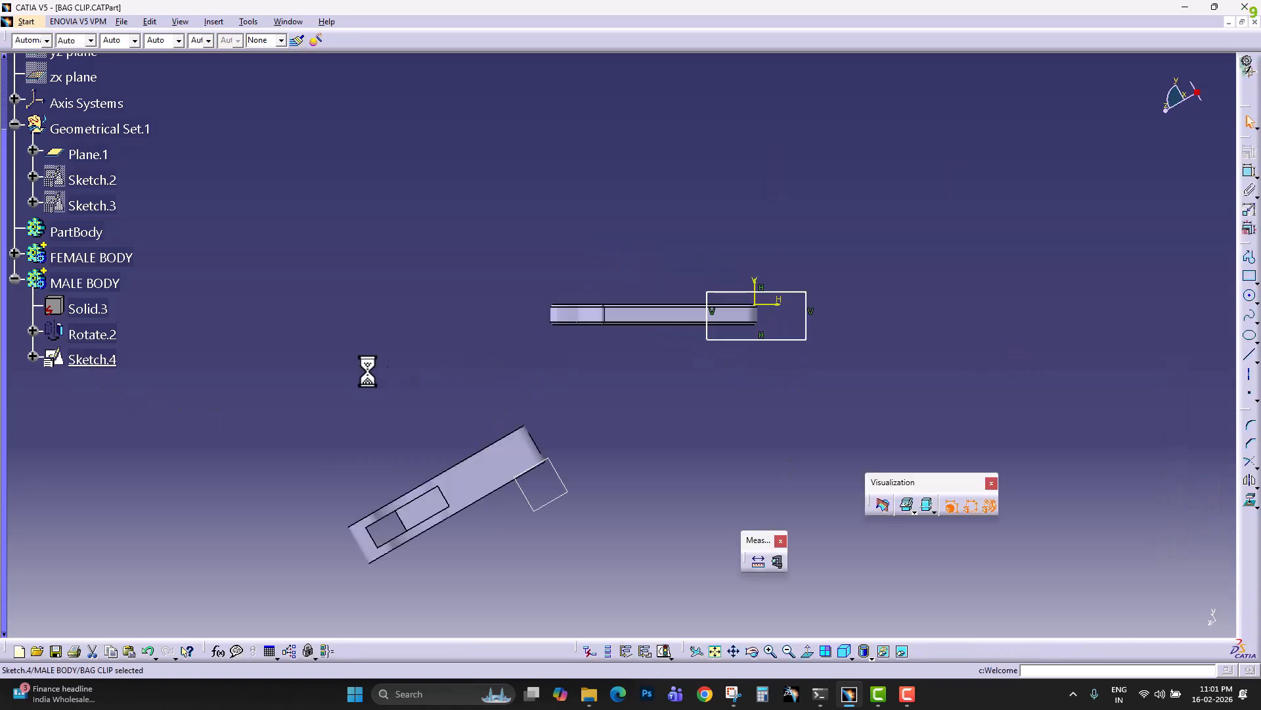
Step: Reopen the sketch support settings of the male body's rectangle sketch, examine the positioning, origin and orientation type options, and cancel
{"action": "right_click", "coordinate": [81, 360]}
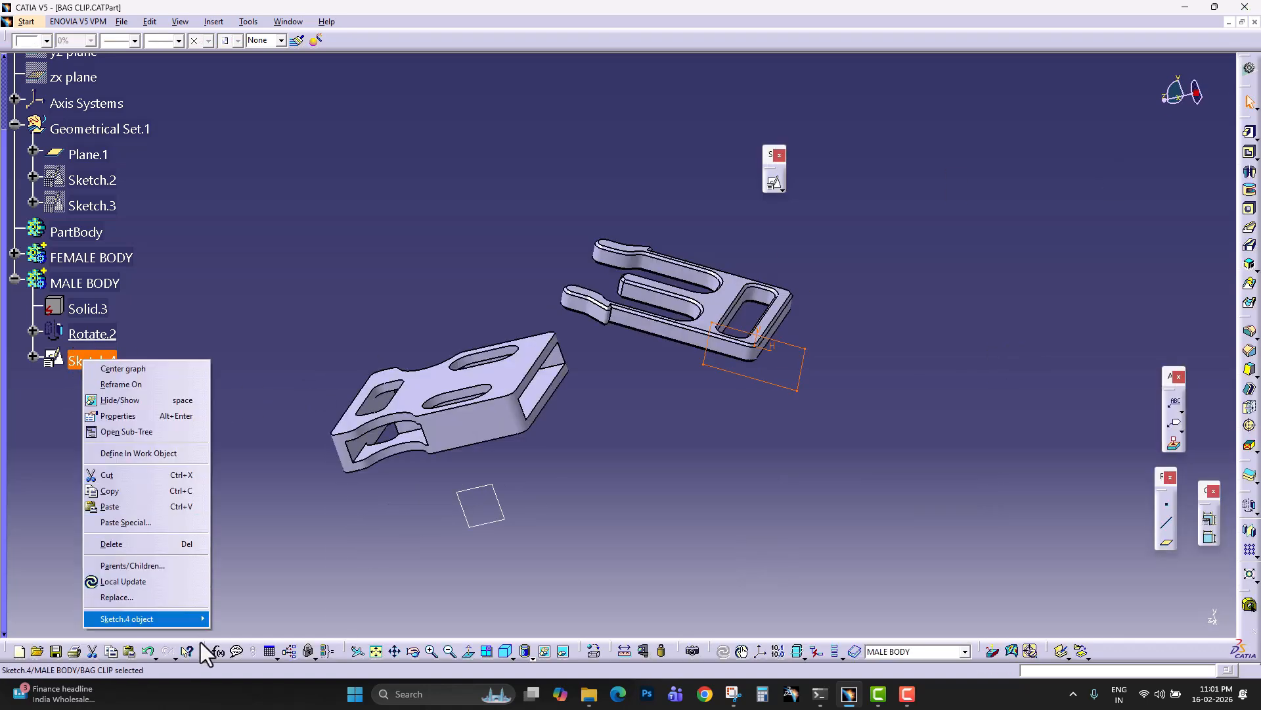
{"action": "mouse_move", "coordinate": [198, 618]}
{"action": "left_click", "coordinate": [254, 639]}
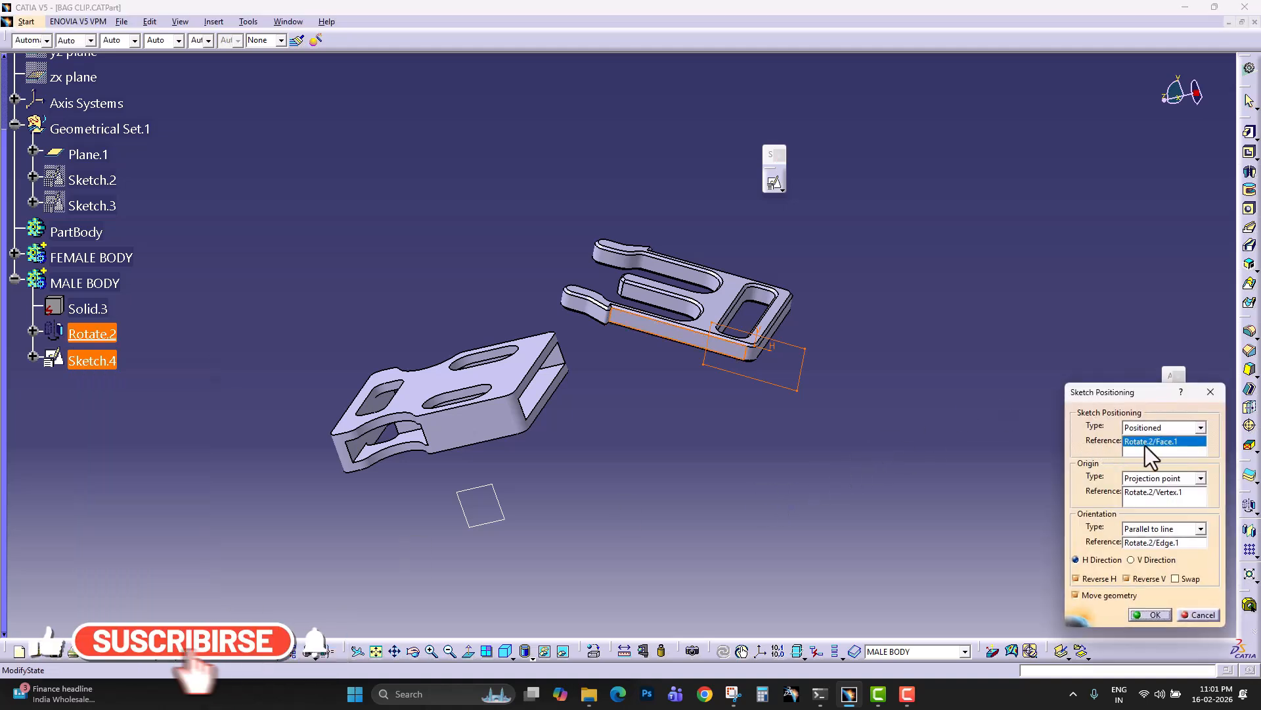
{"action": "left_click", "coordinate": [1200, 427]}
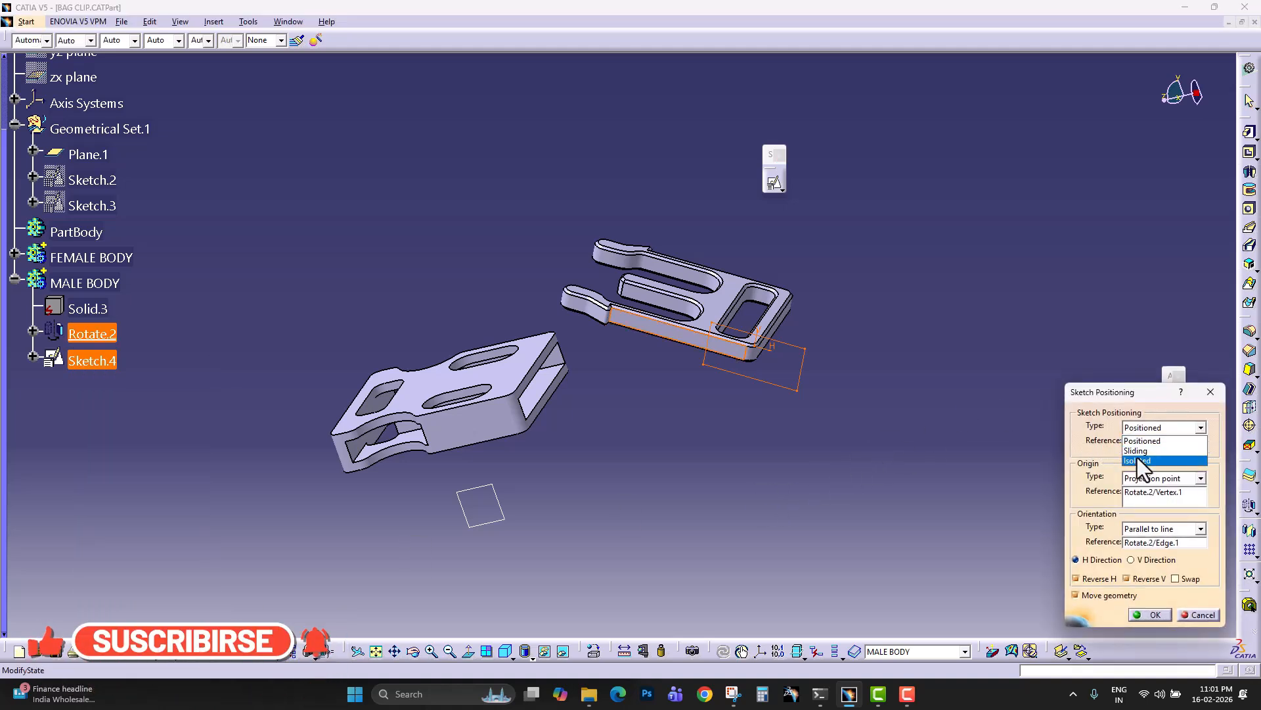
{"action": "left_click", "coordinate": [1102, 444]}
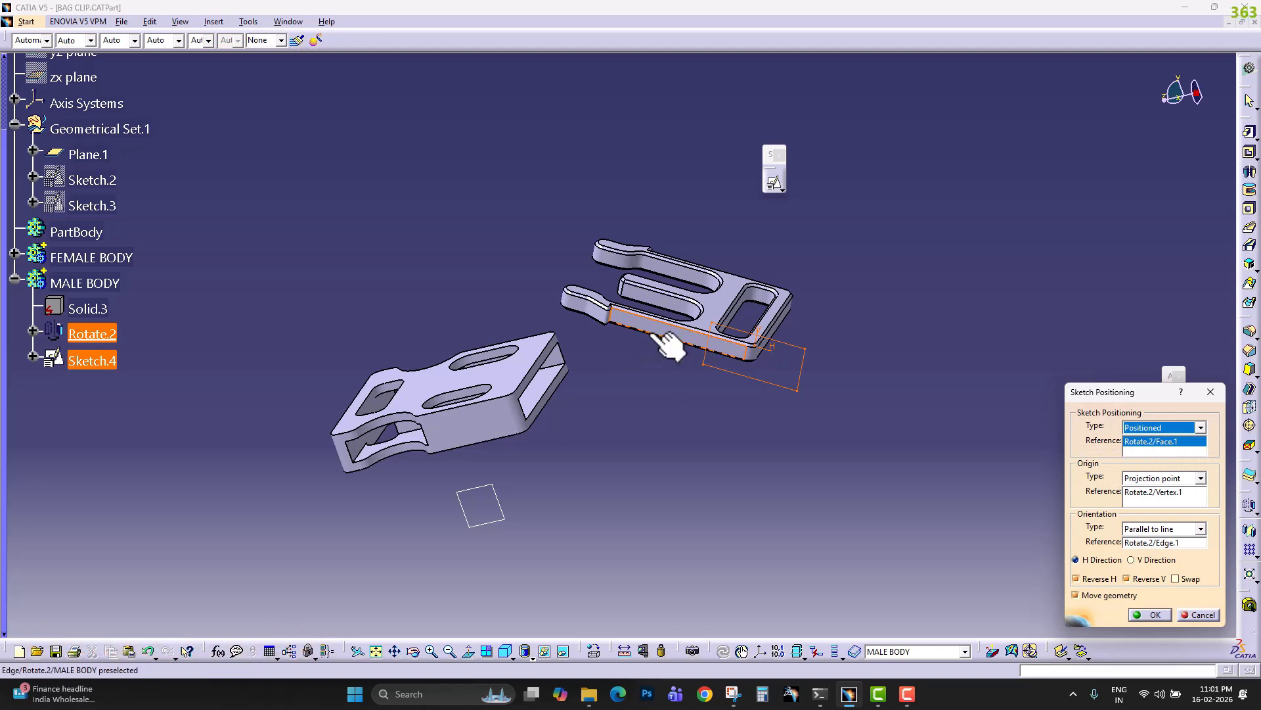
{"action": "left_click", "coordinate": [1151, 480]}
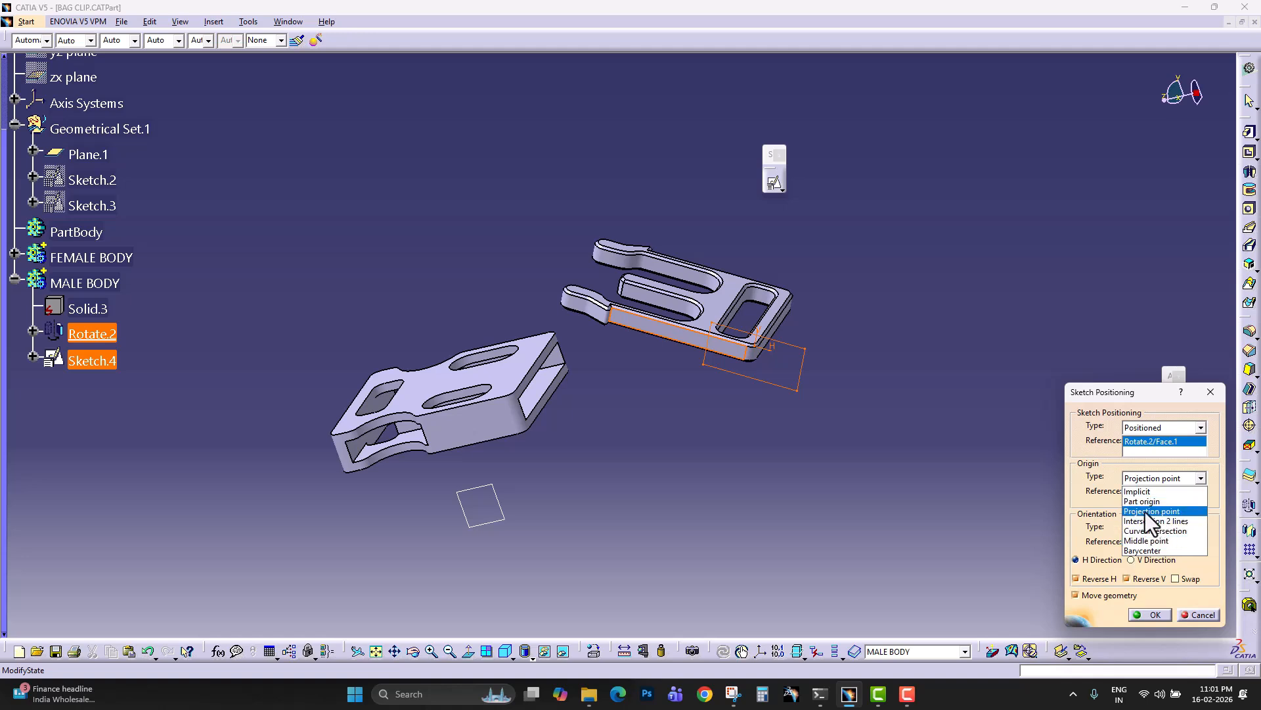
{"action": "left_click", "coordinate": [1085, 511]}
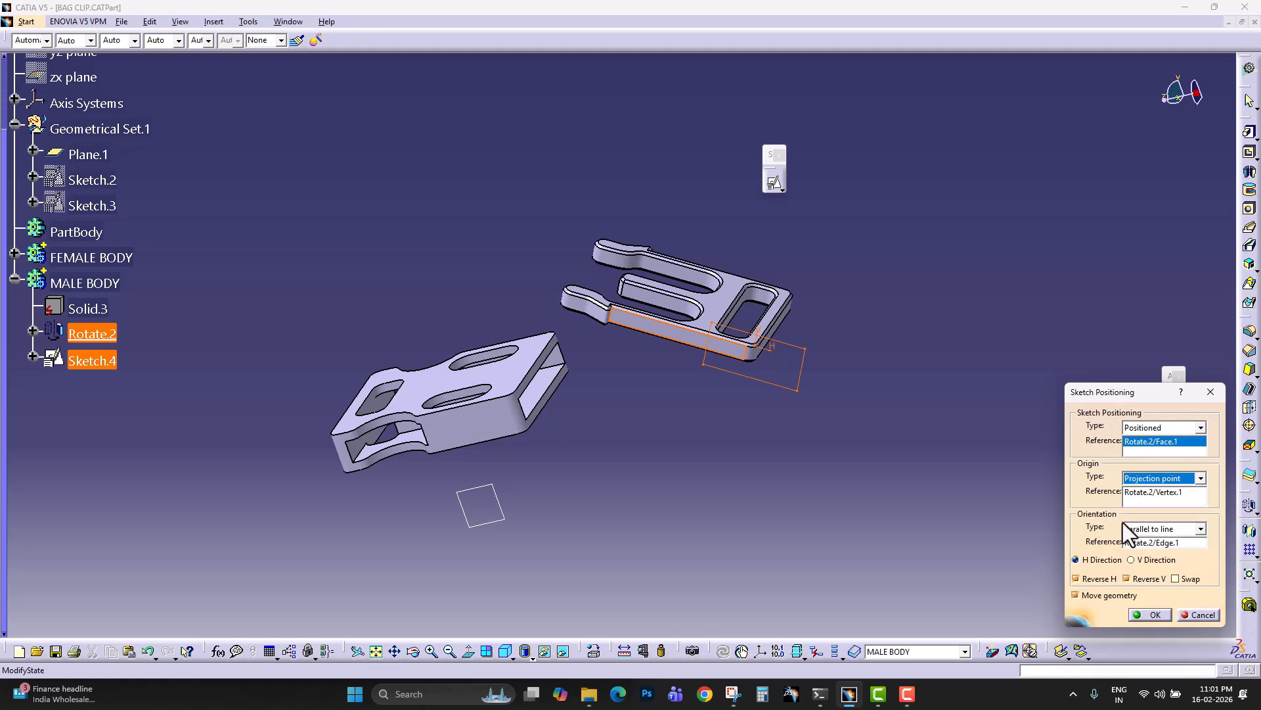
{"action": "left_click", "coordinate": [1150, 528]}
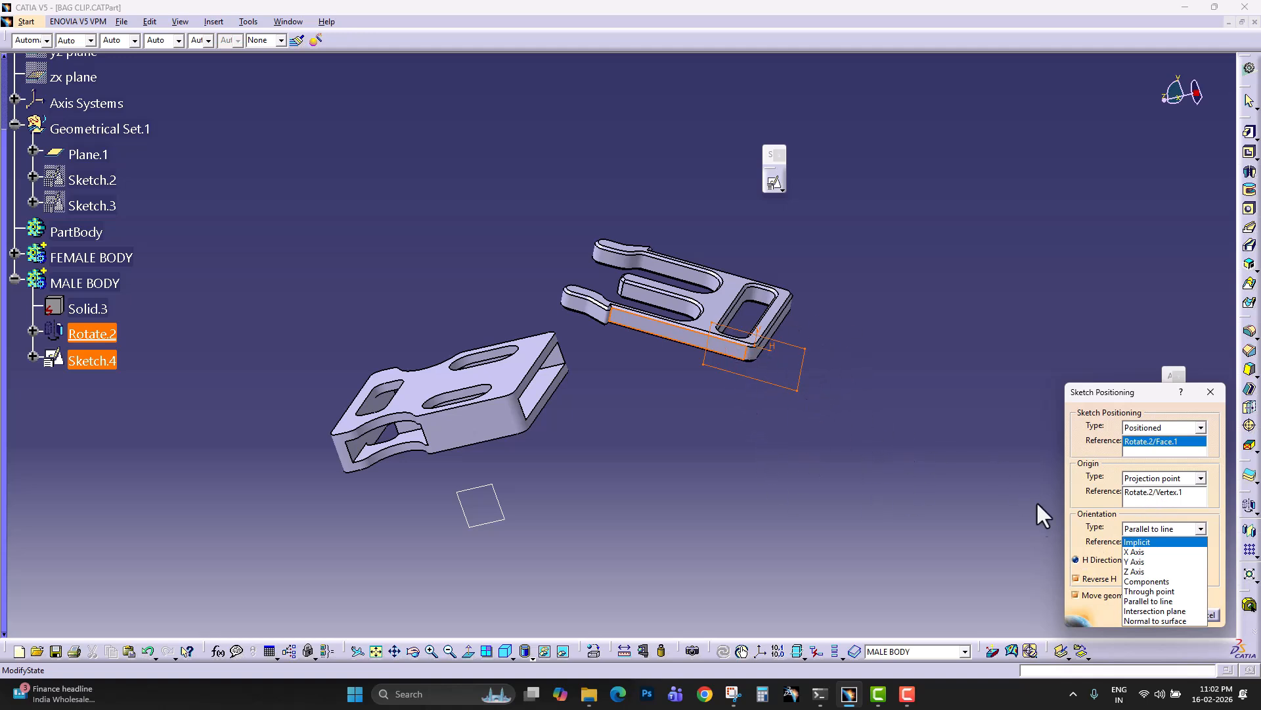
{"action": "left_click", "coordinate": [1092, 392]}
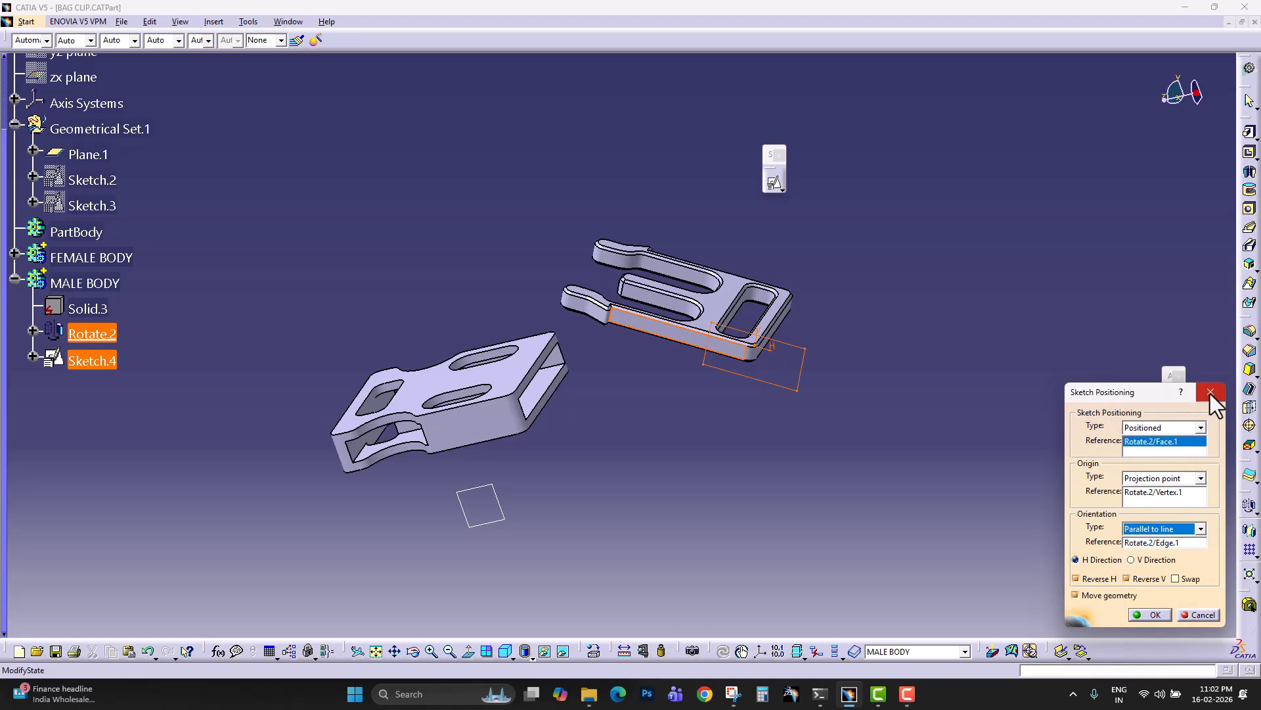
{"action": "left_click", "coordinate": [1199, 614]}
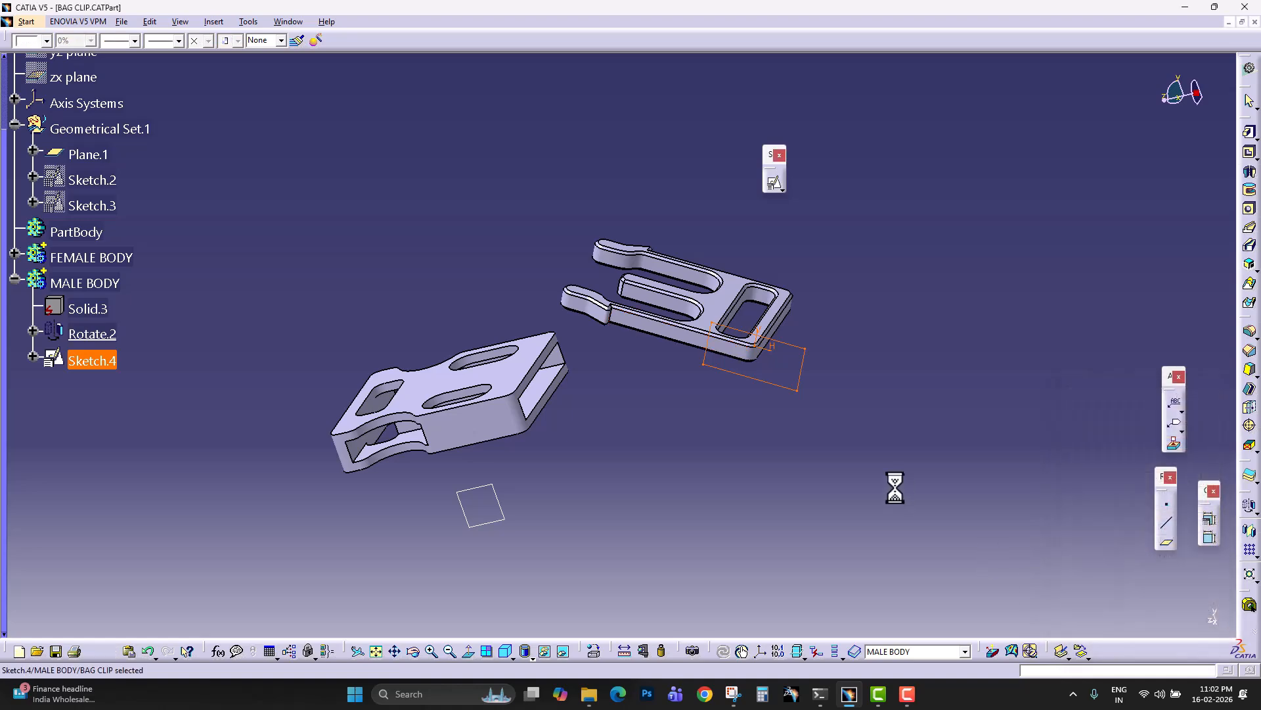
{"action": "mouse_move", "coordinate": [703, 368]}
{"action": "middle_mouse_down"}
{"action": "mouse_move", "coordinate": [640, 544]}
{"action": "mouse_move", "coordinate": [595, 291]}
{"action": "mouse_move", "coordinate": [608, 394]}
{"action": "mouse_move", "coordinate": [648, 368]}
{"action": "mouse_move", "coordinate": [647, 451]}
{"action": "mouse_move", "coordinate": [579, 508]}
{"action": "middle_mouse_up"}
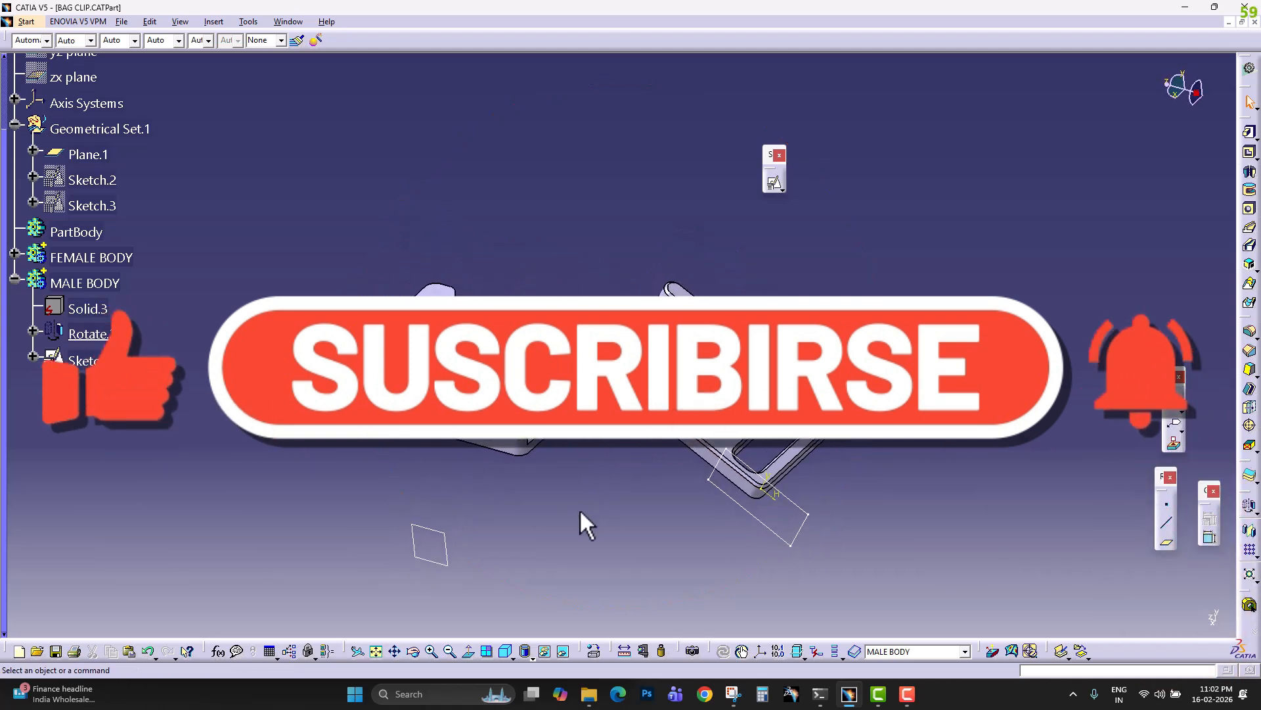